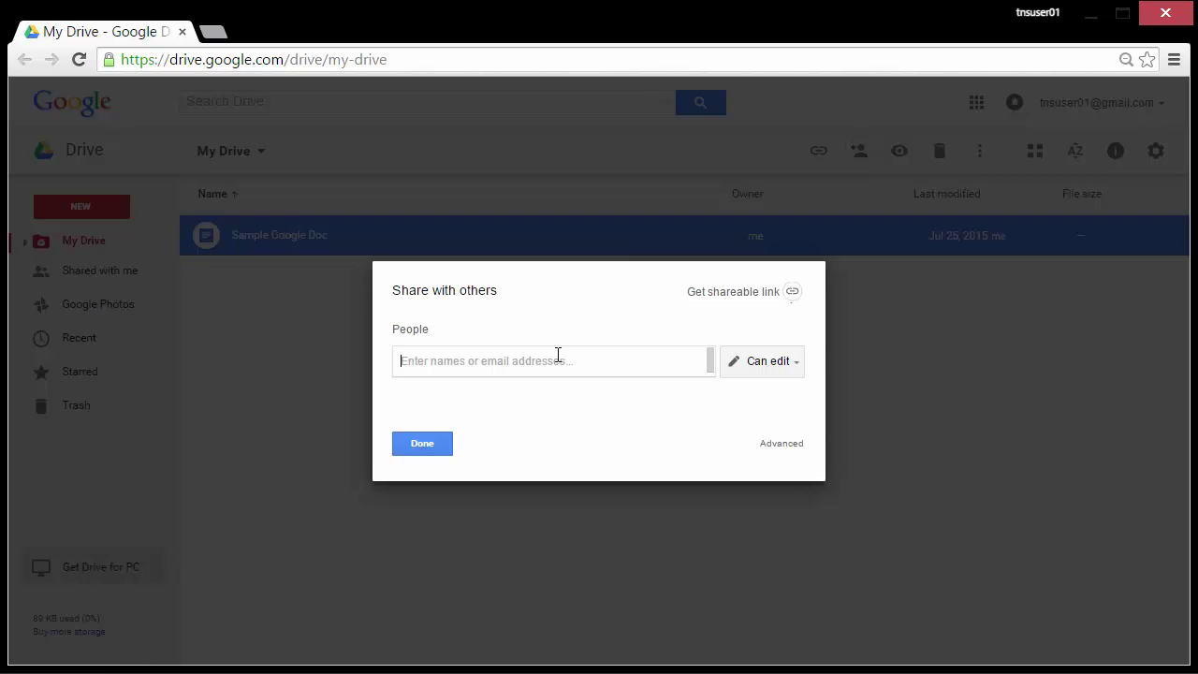
# Step: Add test accounts 02 through 05 as invitees from the address suggestions
pyautogui.write('tnsuser02')
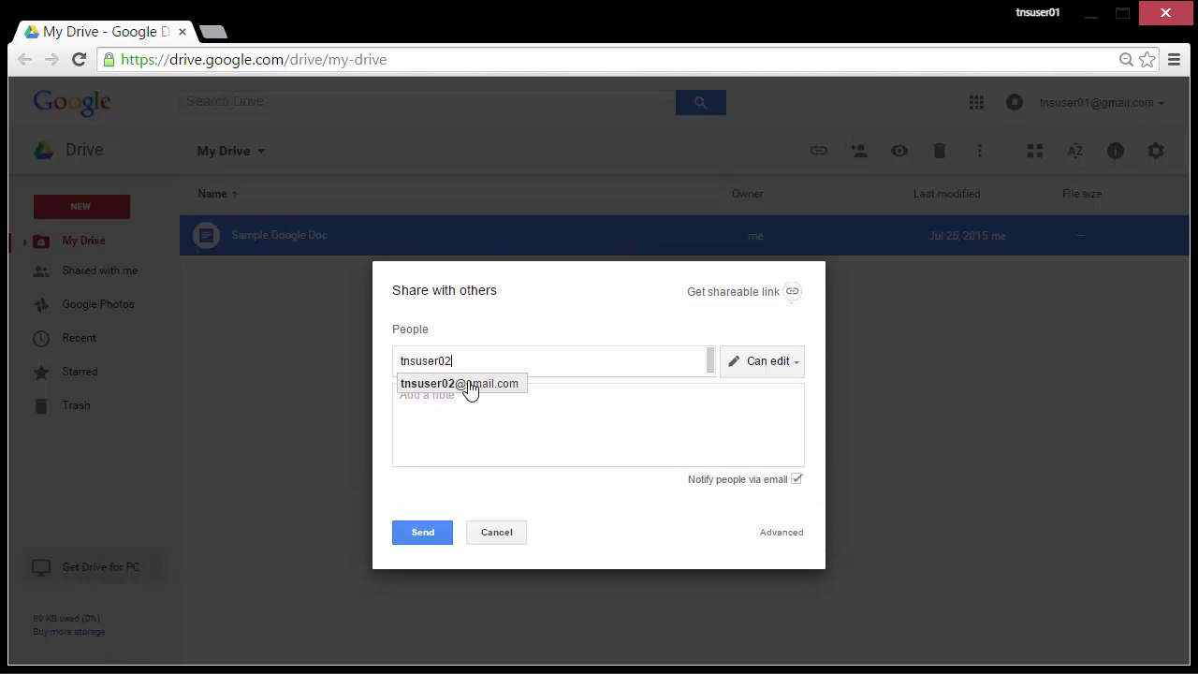
pyautogui.click(468, 385)
pyautogui.write('tnsuser03')
pyautogui.click(623, 395)
pyautogui.write('tnsuser04')
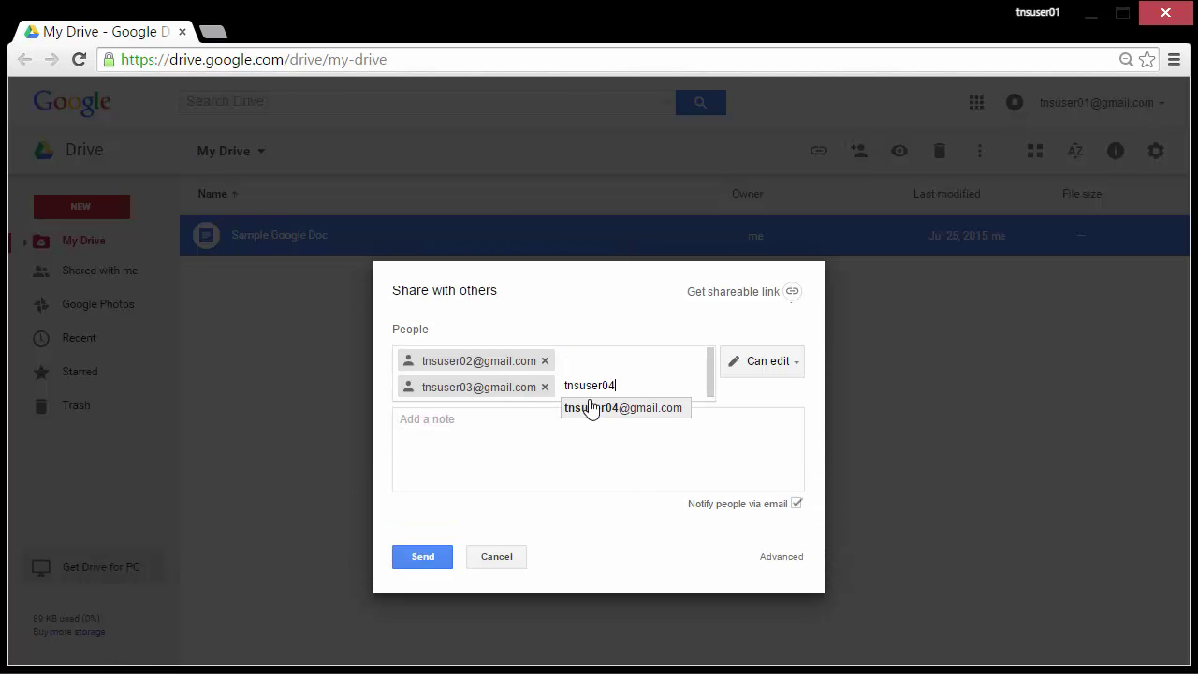
pyautogui.click(594, 407)
pyautogui.write('tnsuser05')
pyautogui.click(636, 430)
# Step: Enter the full Gmail addresses of test accounts 06 through 10 as invitees
pyautogui.press('Return')
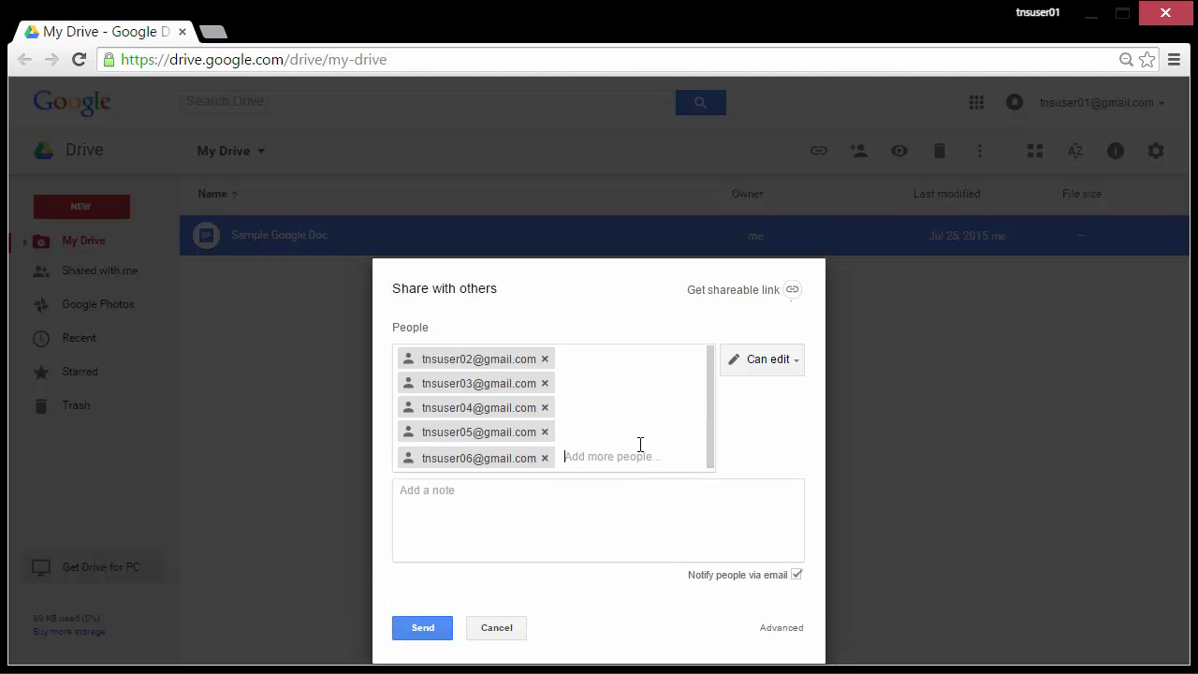
pyautogui.press('Return')
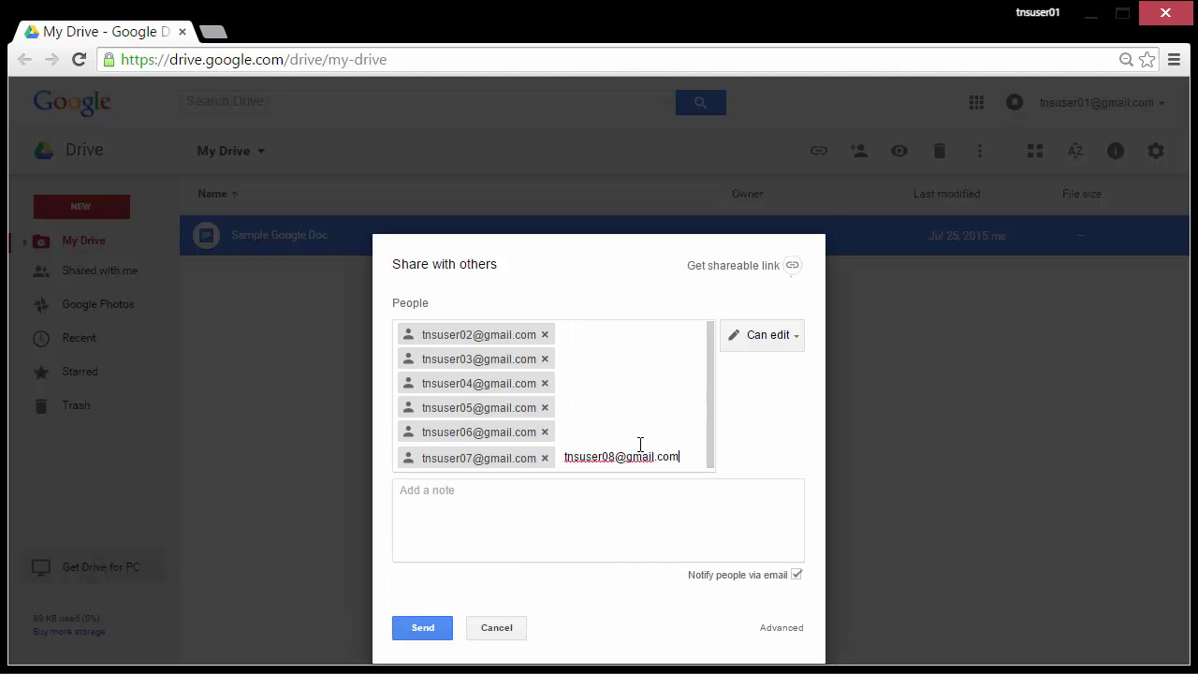
pyautogui.press('Return')
pyautogui.press('Return')
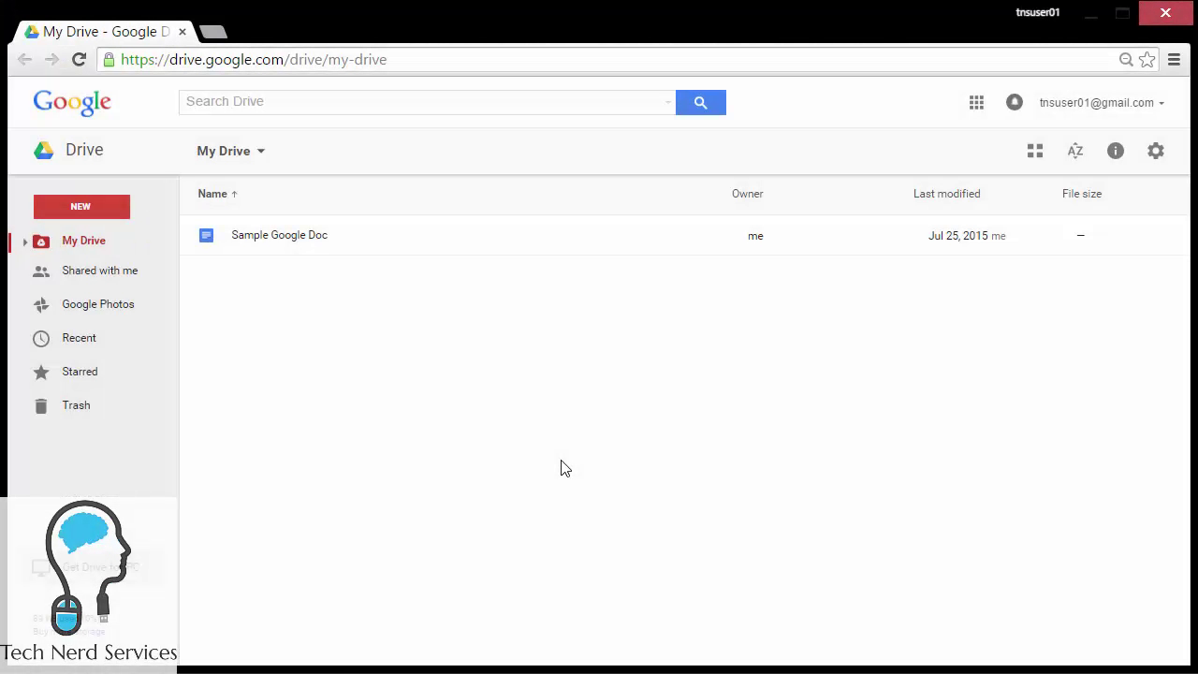
# Step: Select Sample Google Doc and add test accounts 02 through 05 as share recipients
pyautogui.click(431, 239)
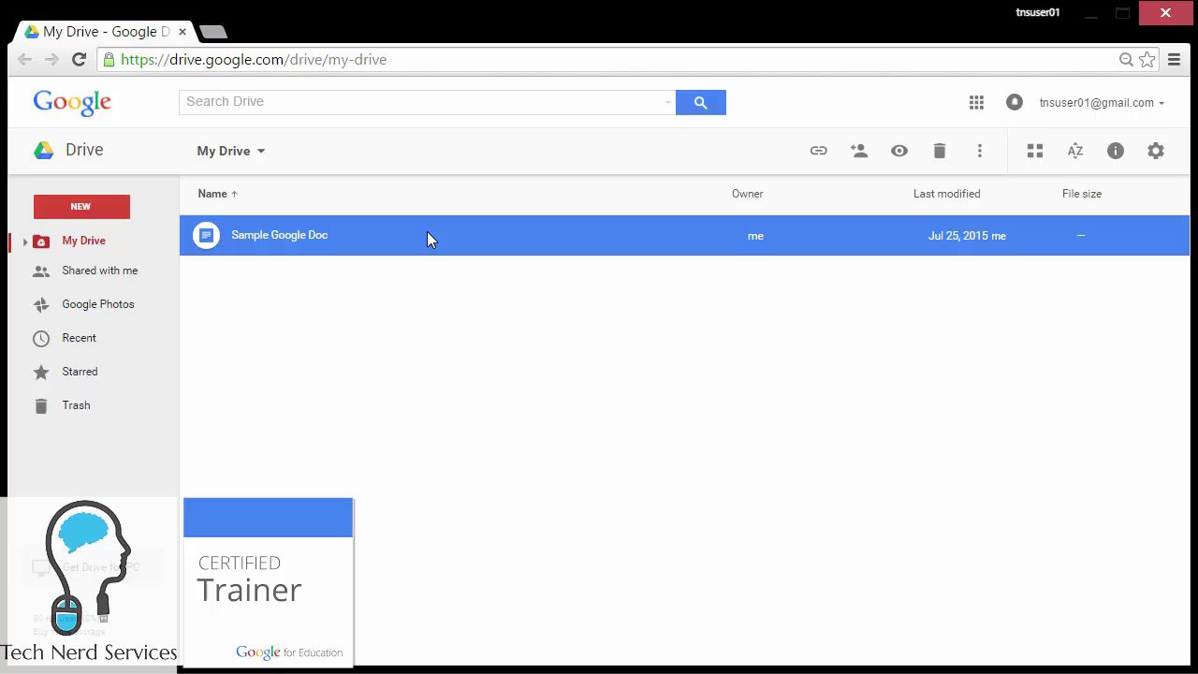
pyautogui.click(857, 152)
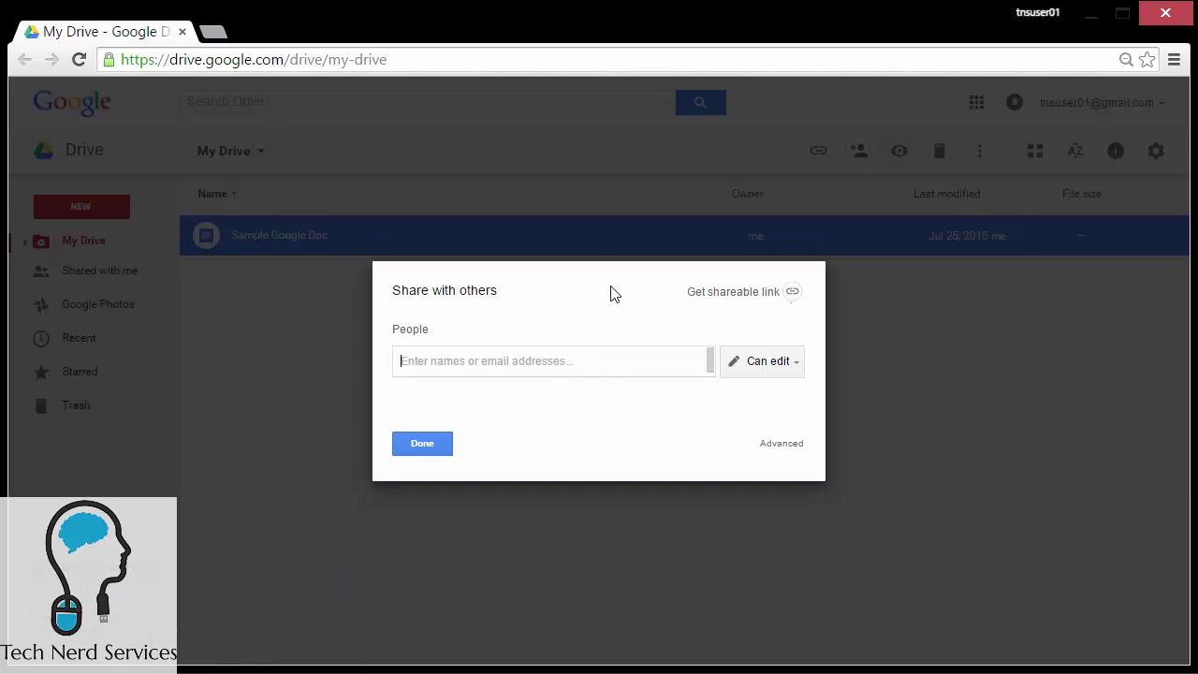
pyautogui.write('tnsuser')
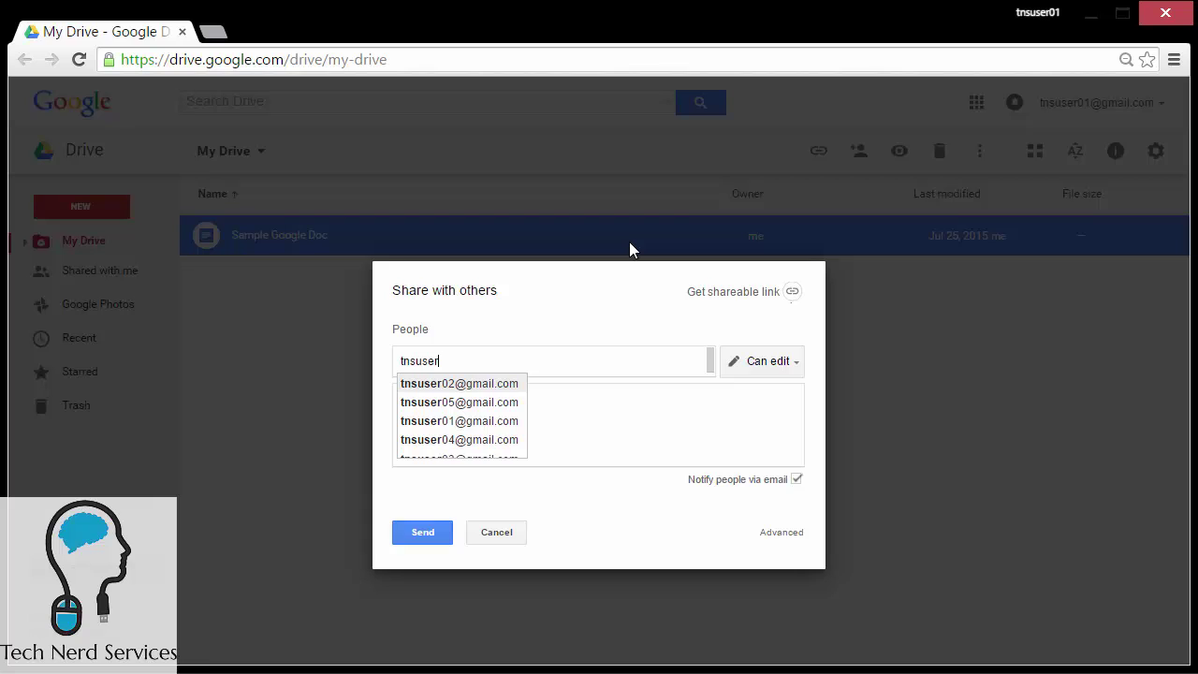
pyautogui.write('02')
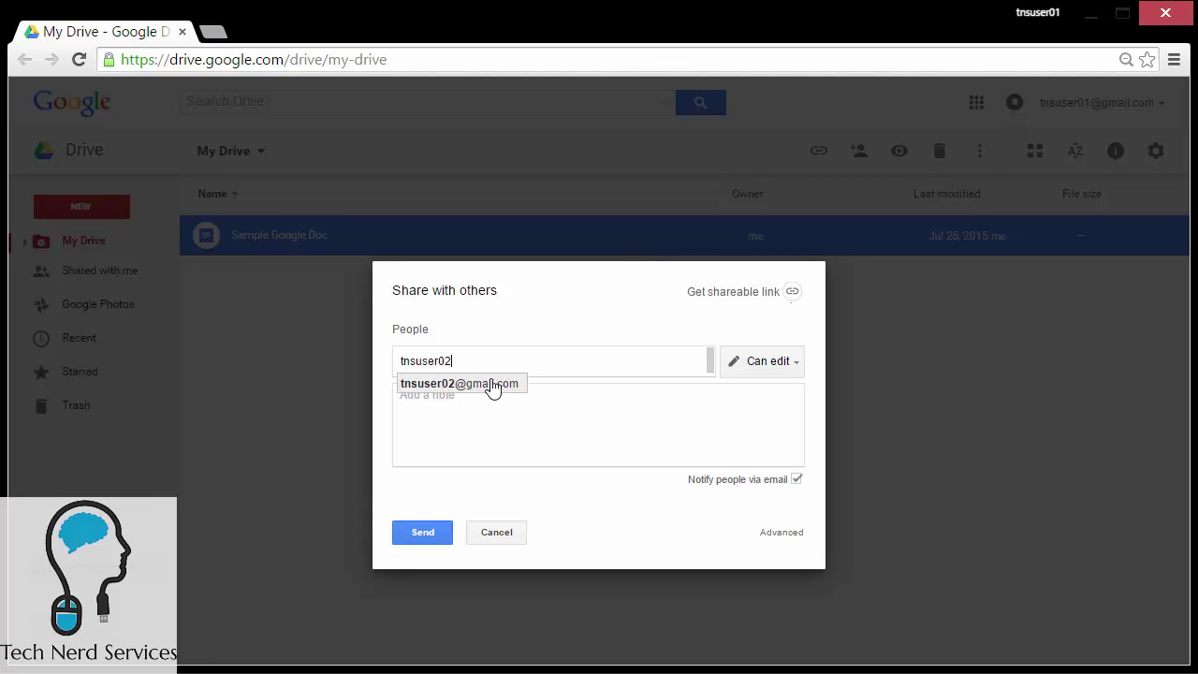
pyautogui.click(471, 384)
pyautogui.write('tnsuser03')
pyautogui.click(622, 382)
pyautogui.write('tnsuser04')
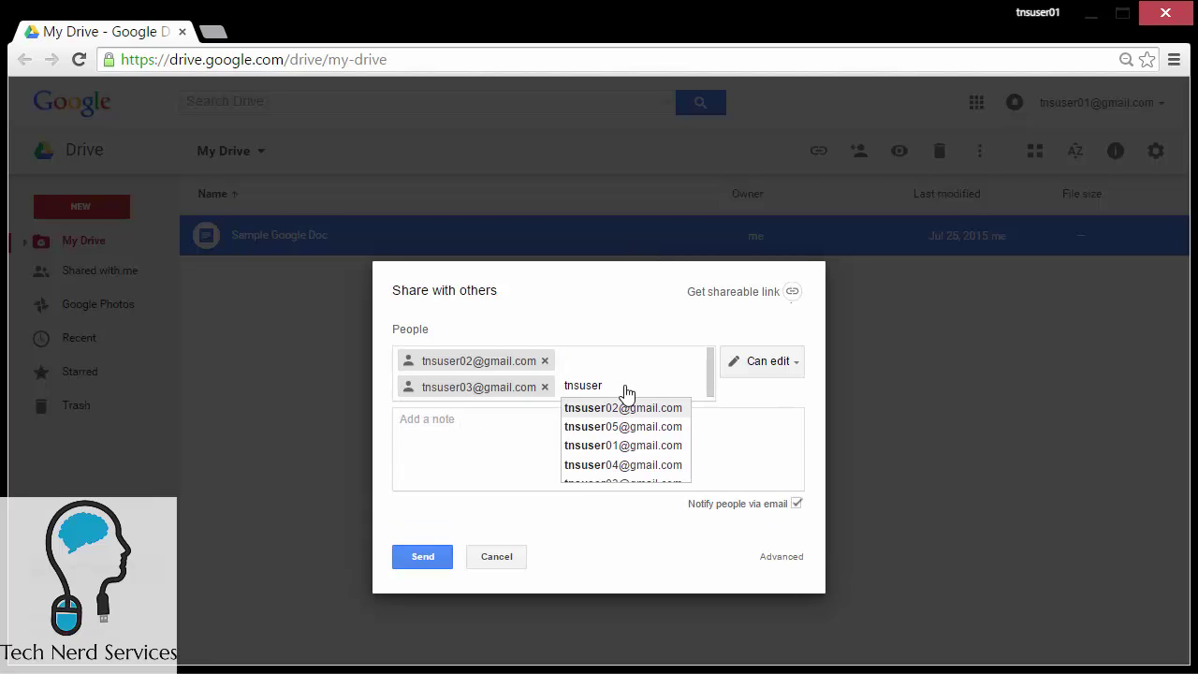
pyautogui.click(619, 406)
pyautogui.write('tnsuser05')
pyautogui.press('Return')
# Step: Add test accounts 06 through 10 with Can edit access and send the invitations
pyautogui.write('tnsuser06')
pyautogui.press('Return')
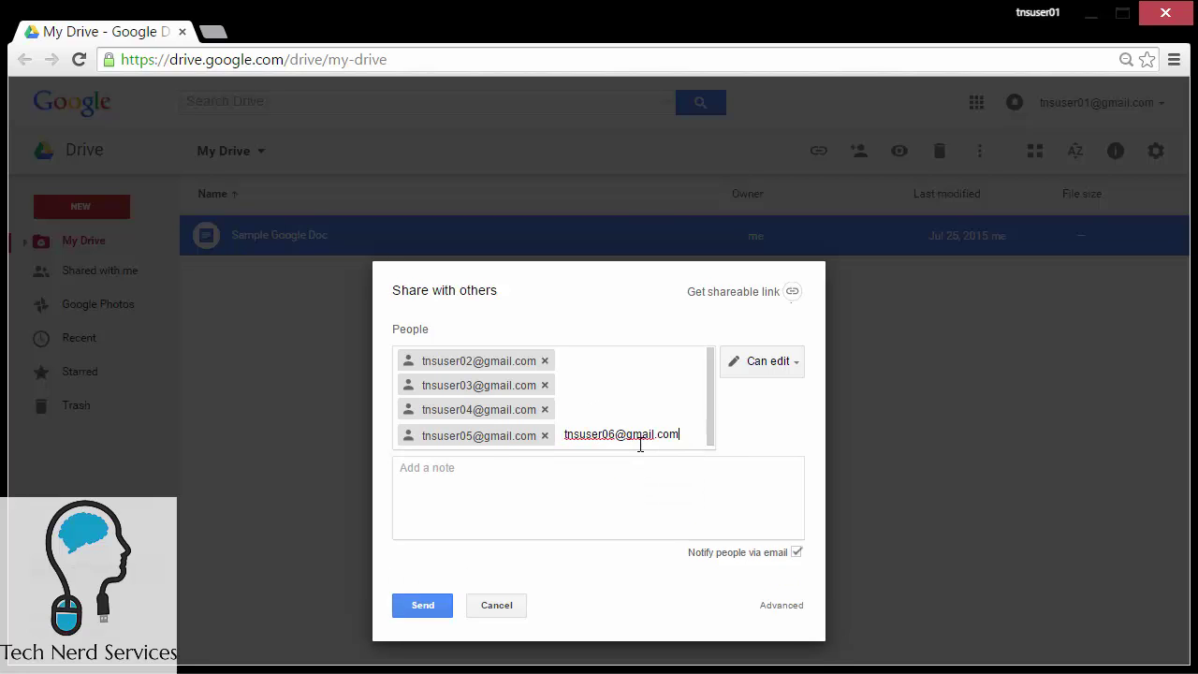
pyautogui.write('tnsuser07')
pyautogui.press('Return')
pyautogui.write('tnsuser08')
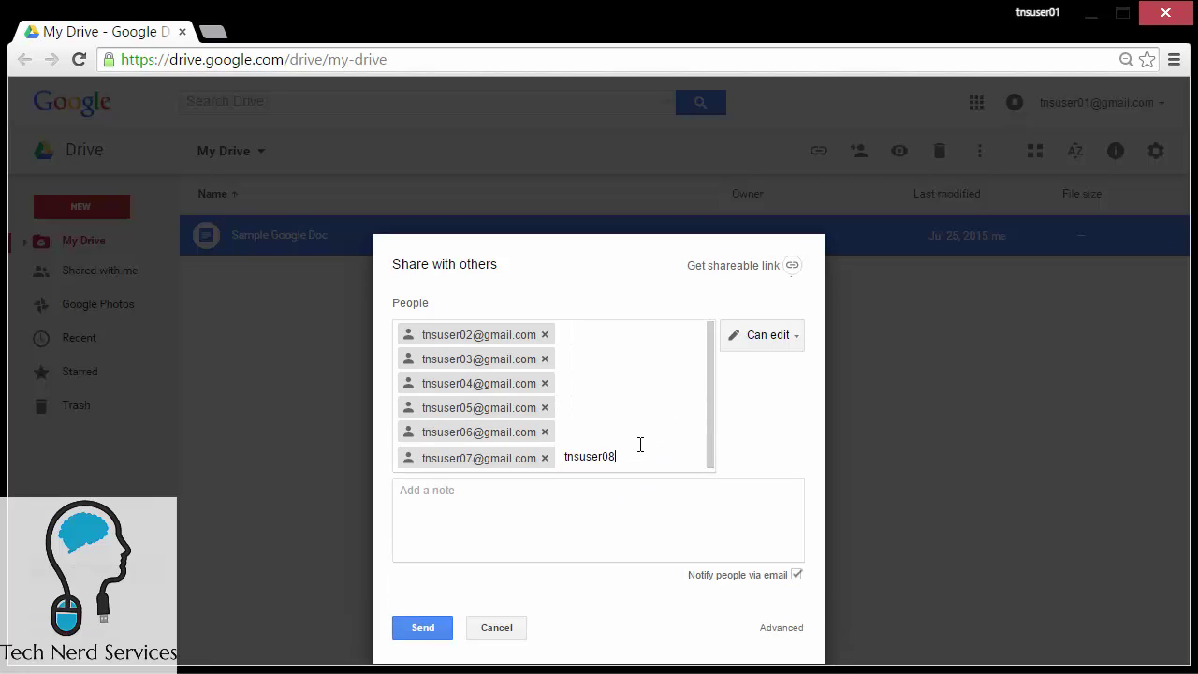
pyautogui.press('Return')
pyautogui.press('Return')
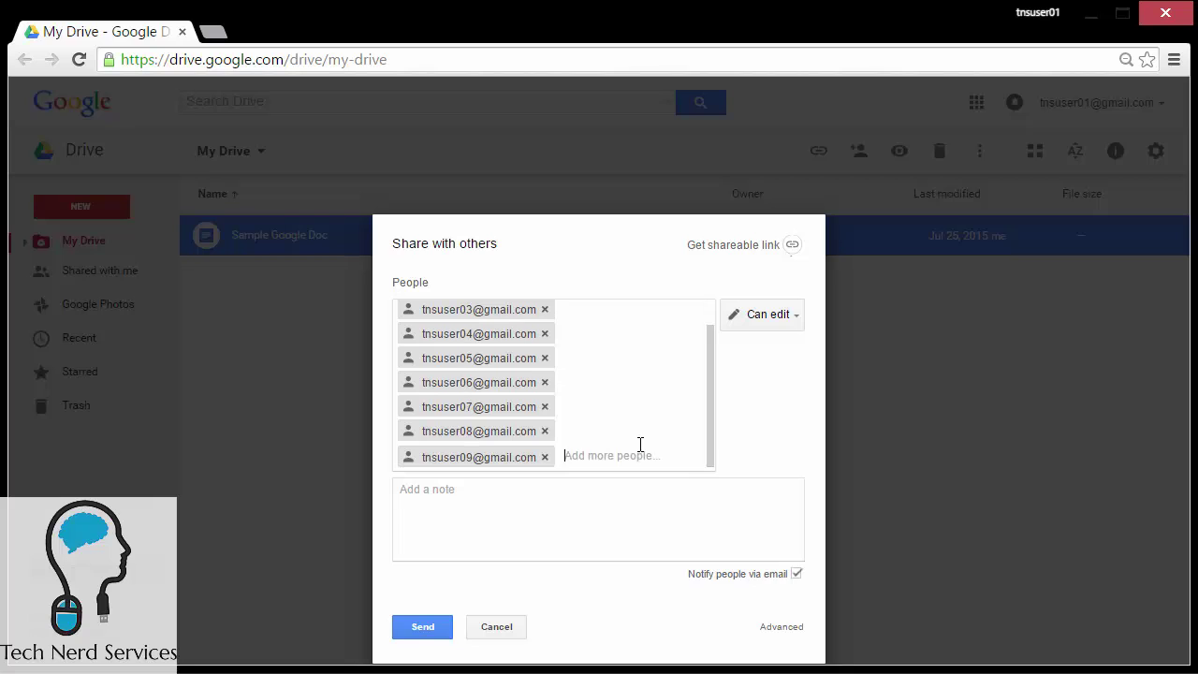
pyautogui.press('Return')
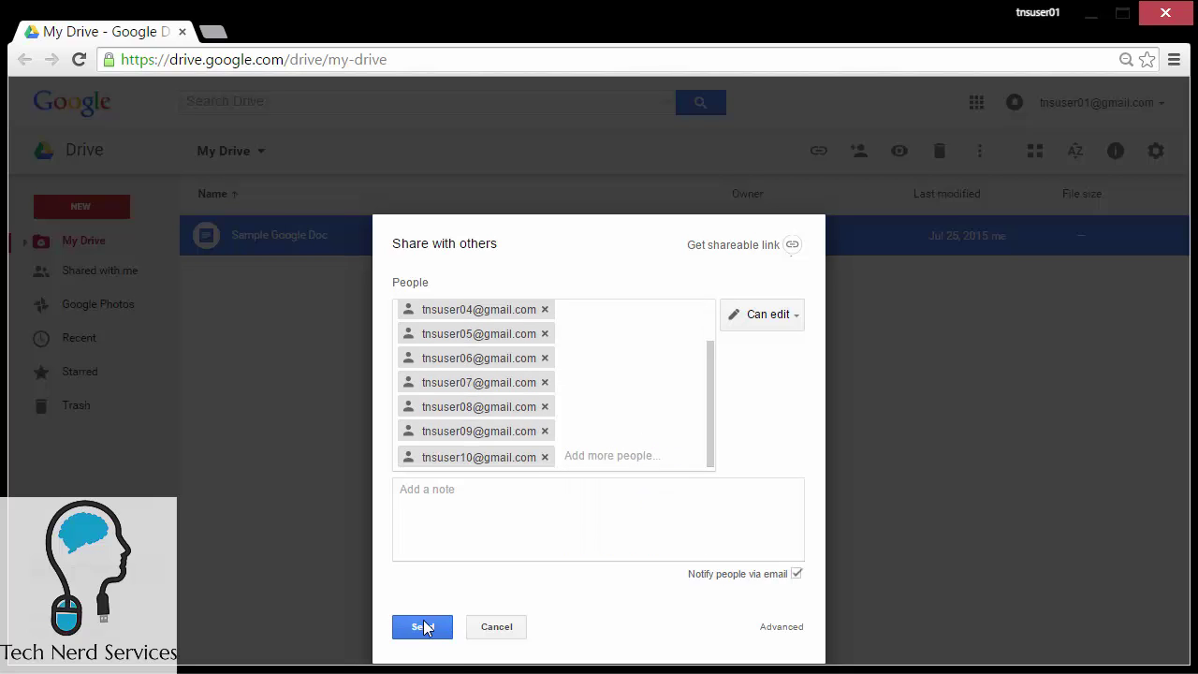
pyautogui.click(426, 627)
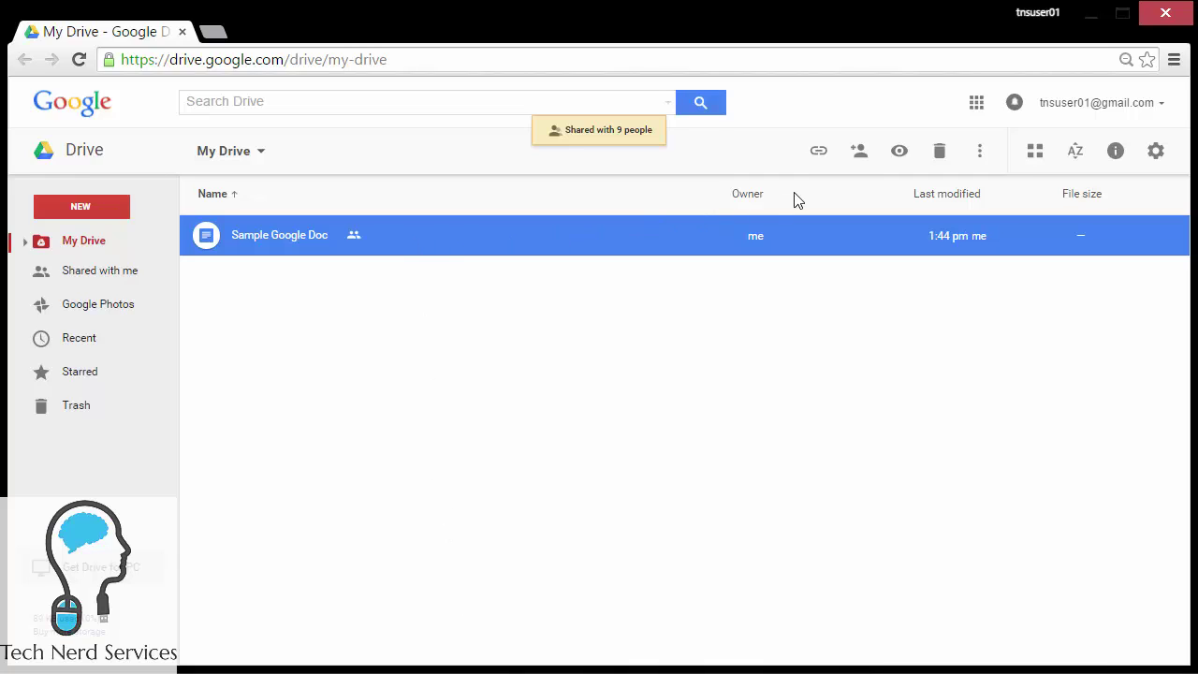
# Step: In the advanced sharing settings, switch the first four collaborators to Can view
pyautogui.click(856, 155)
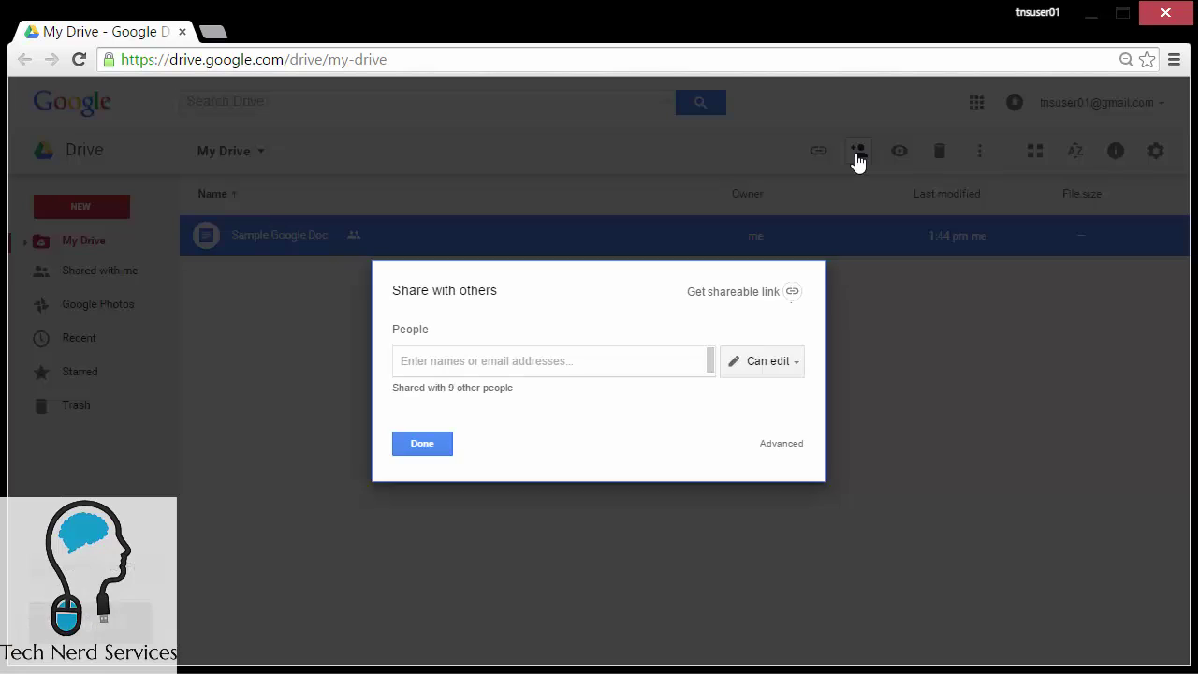
pyautogui.click(787, 450)
pyautogui.click(810, 319)
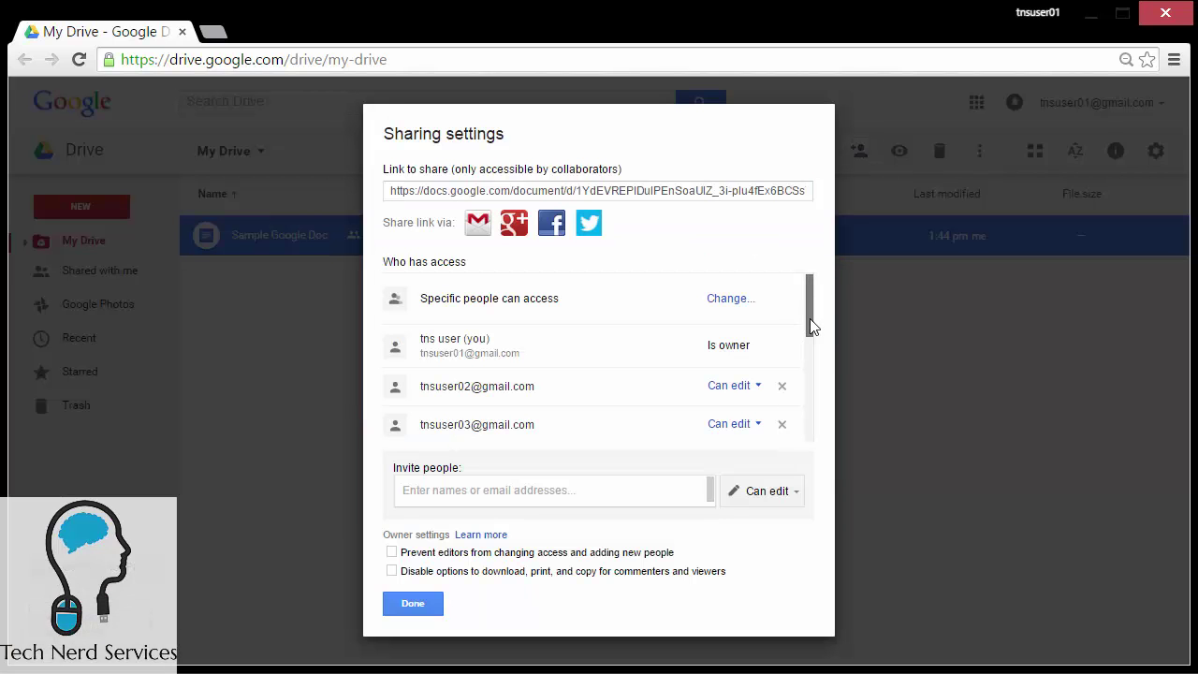
pyautogui.moveTo(809, 318); pyautogui.dragTo(809, 337)
pyautogui.click(733, 317)
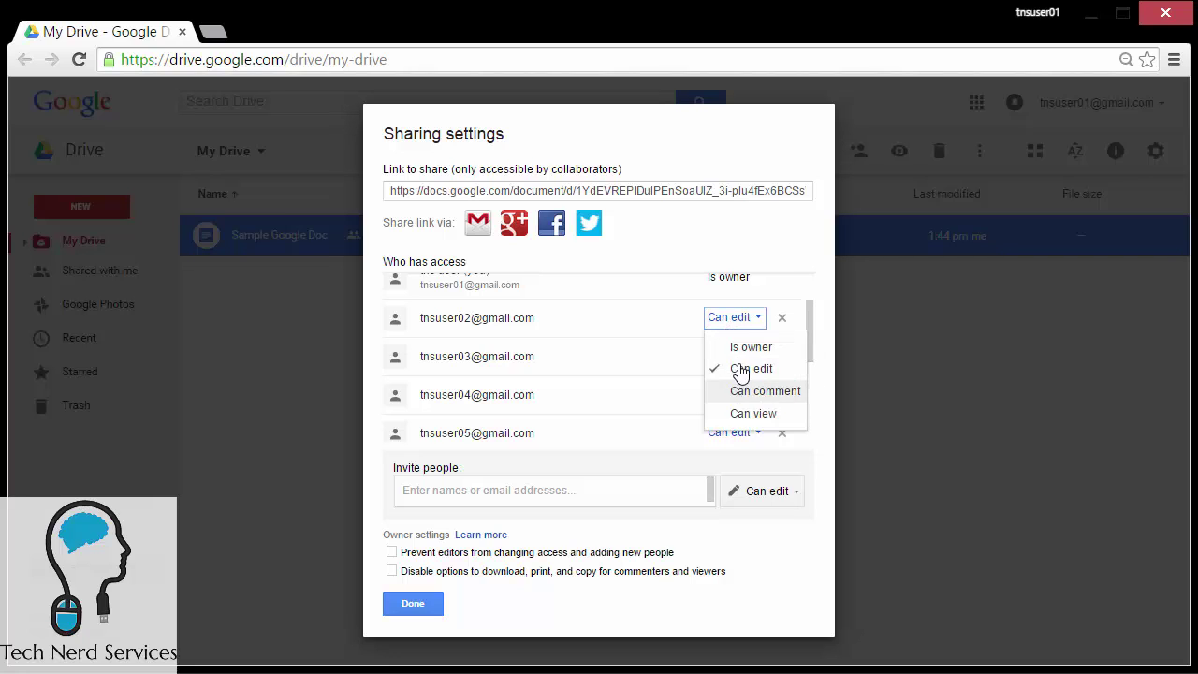
pyautogui.click(741, 413)
pyautogui.click(730, 359)
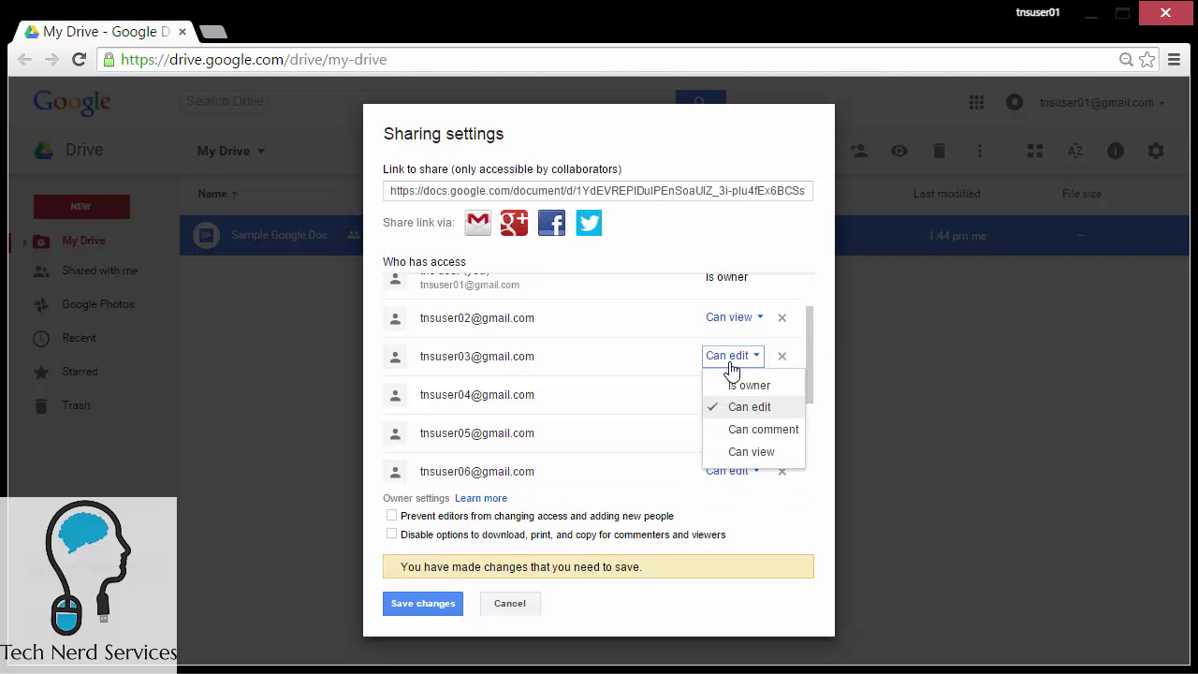
pyautogui.click(751, 451)
pyautogui.click(732, 394)
pyautogui.click(752, 489)
pyautogui.click(732, 433)
pyautogui.click(752, 528)
# Step: Switch the remaining five collaborators to Can view and save the changes
pyautogui.moveTo(808, 394); pyautogui.dragTo(809, 456)
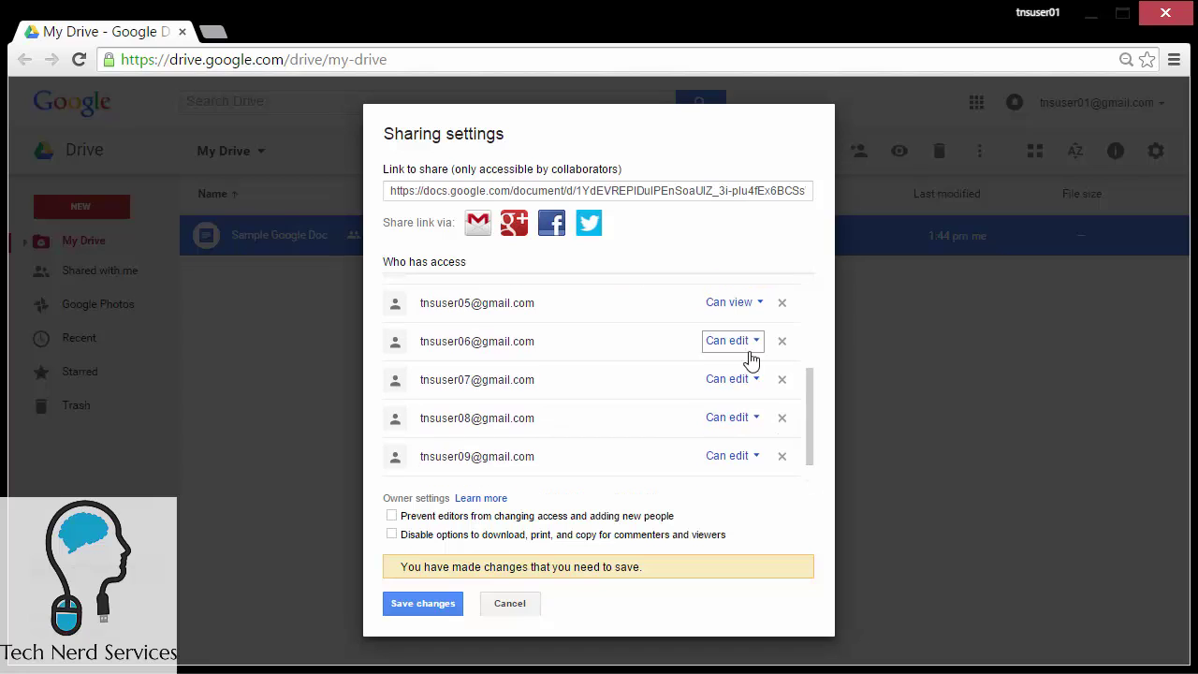
pyautogui.click(750, 348)
pyautogui.click(751, 437)
pyautogui.click(732, 379)
pyautogui.click(752, 474)
pyautogui.click(731, 418)
pyautogui.click(751, 512)
pyautogui.click(731, 456)
pyautogui.click(739, 552)
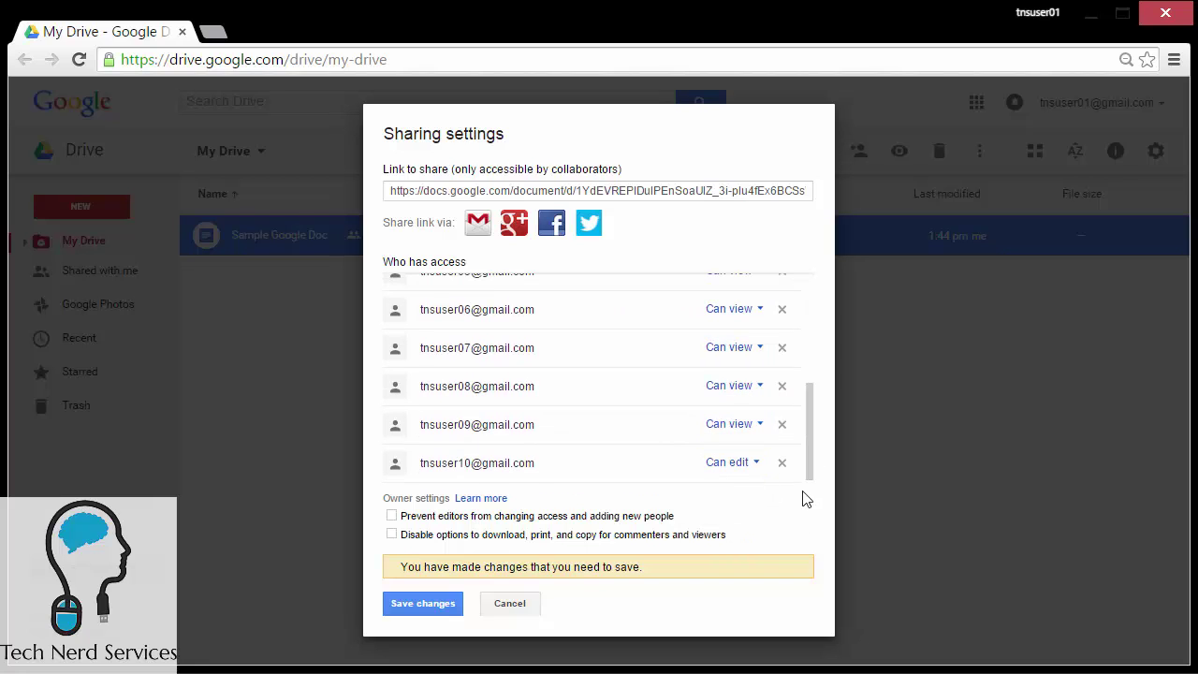
pyautogui.click(732, 462)
pyautogui.click(748, 559)
pyautogui.click(423, 604)
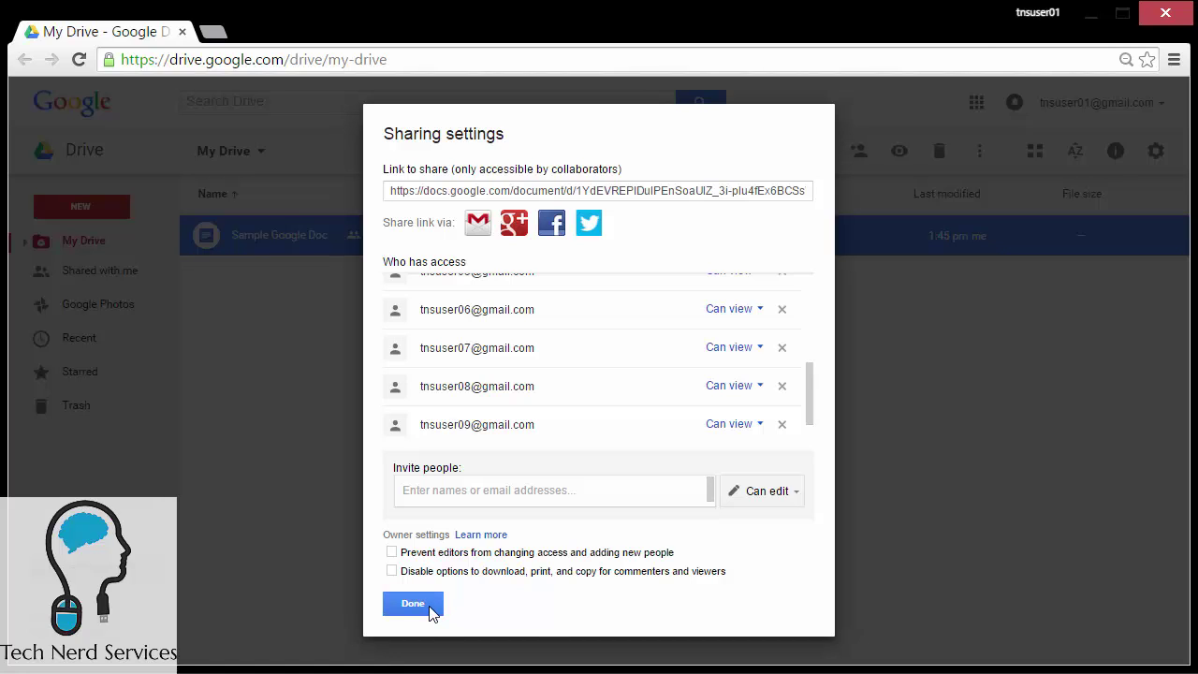
pyautogui.click(432, 611)
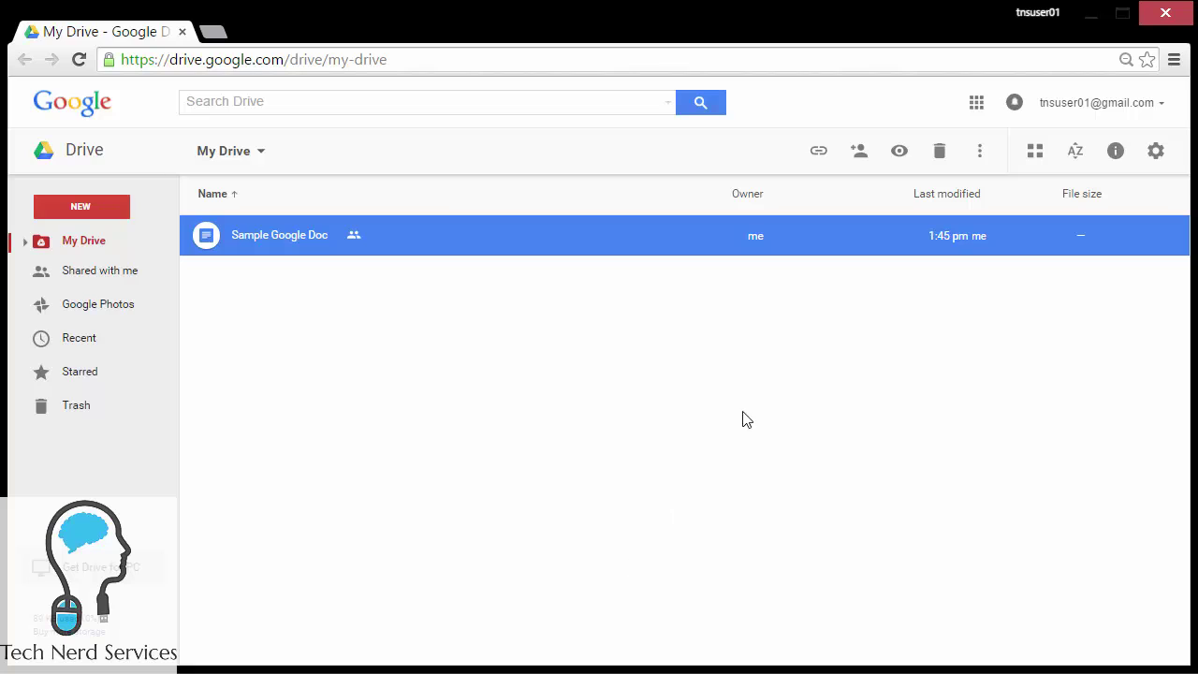
# Step: Open Google Contacts at contacts.google.com in a new browser tab
pyautogui.click(976, 103)
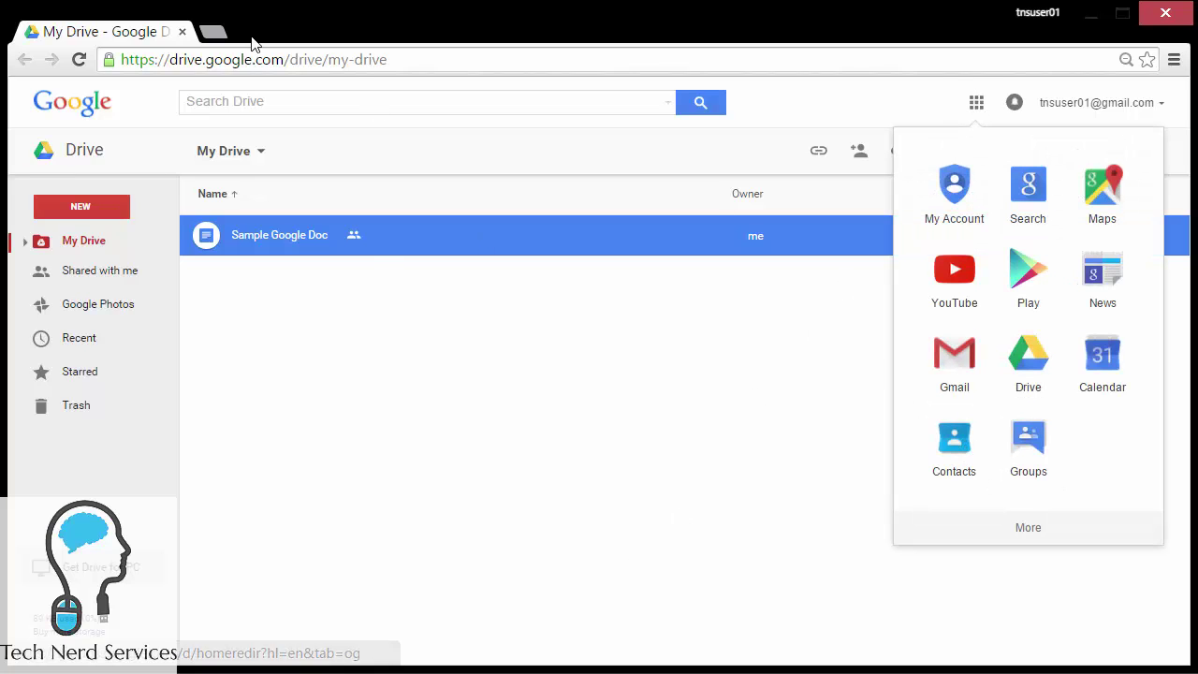
pyautogui.click(211, 32)
pyautogui.write('contacts.googl')
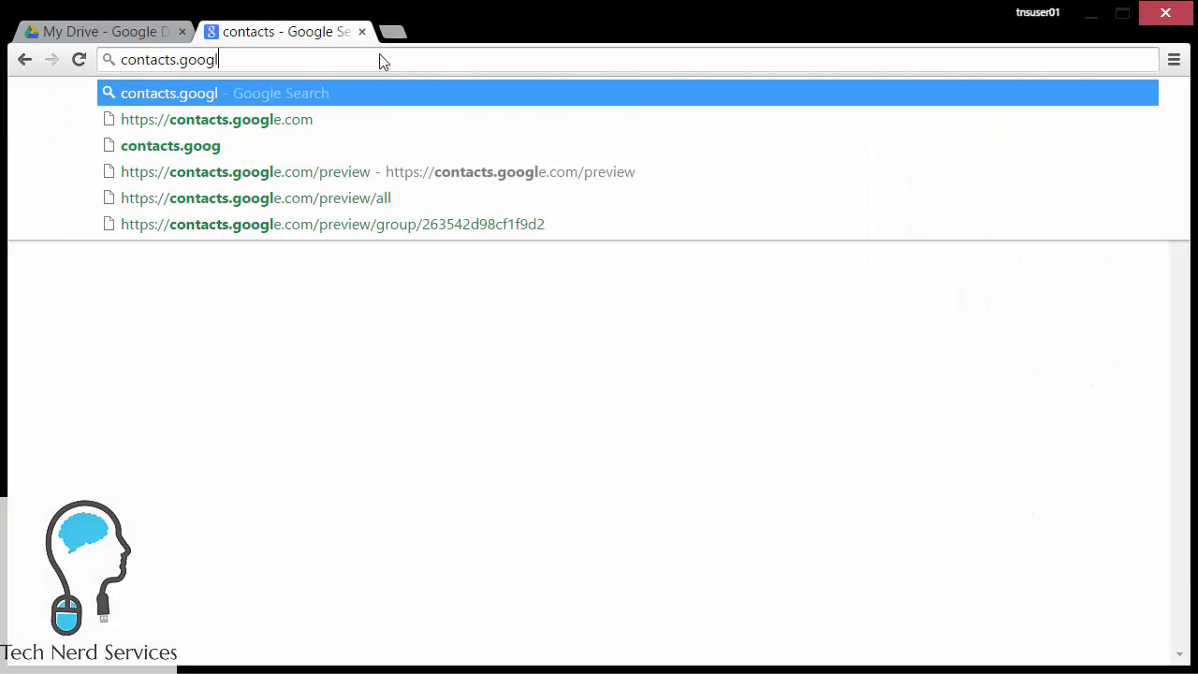
pyautogui.write('e.com')
pyautogui.press('Return')
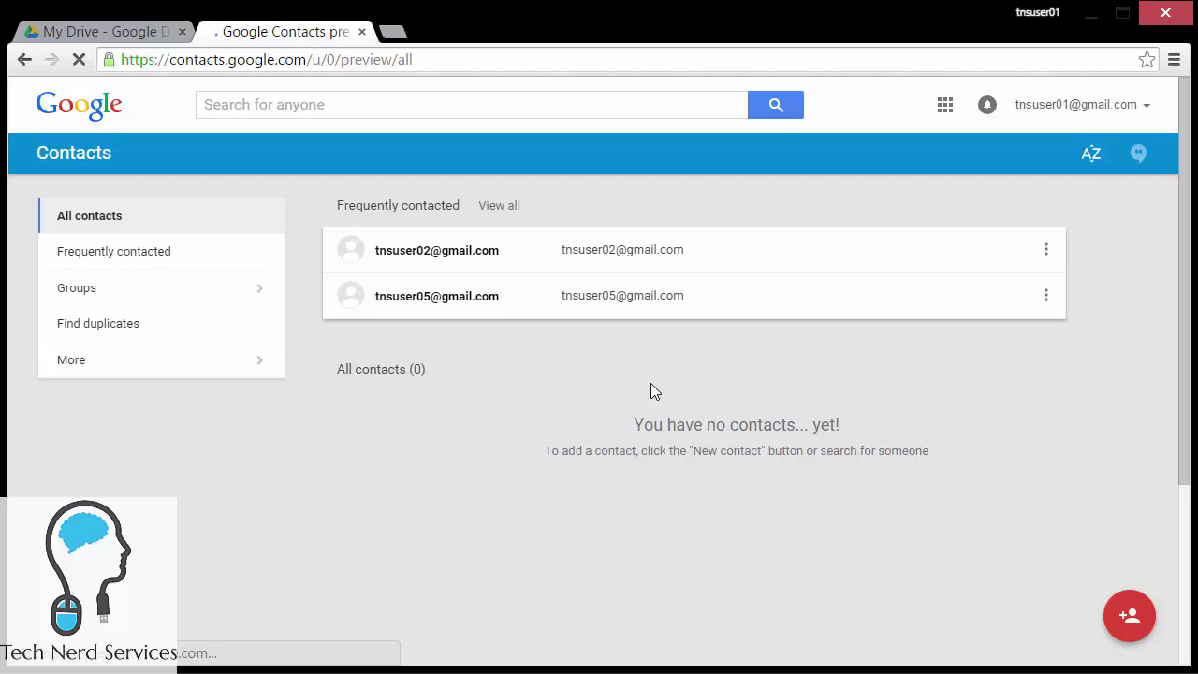
# Step: Create a new contact group named 'tnsusers'
pyautogui.click(196, 298)
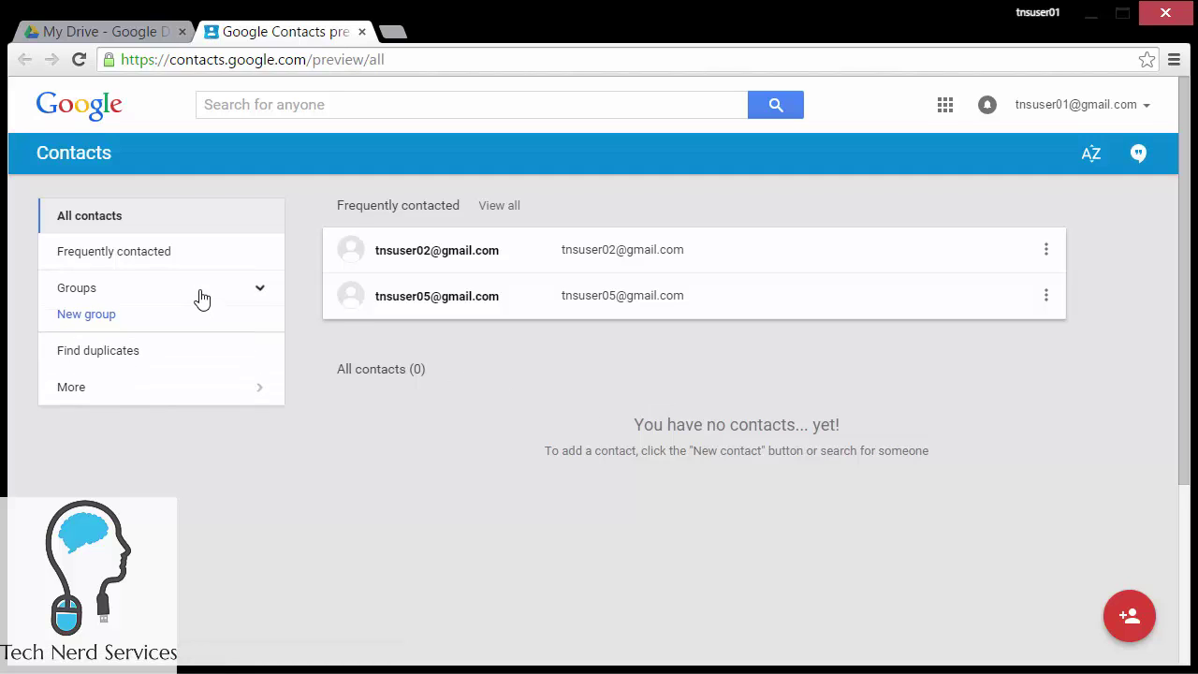
pyautogui.click(112, 326)
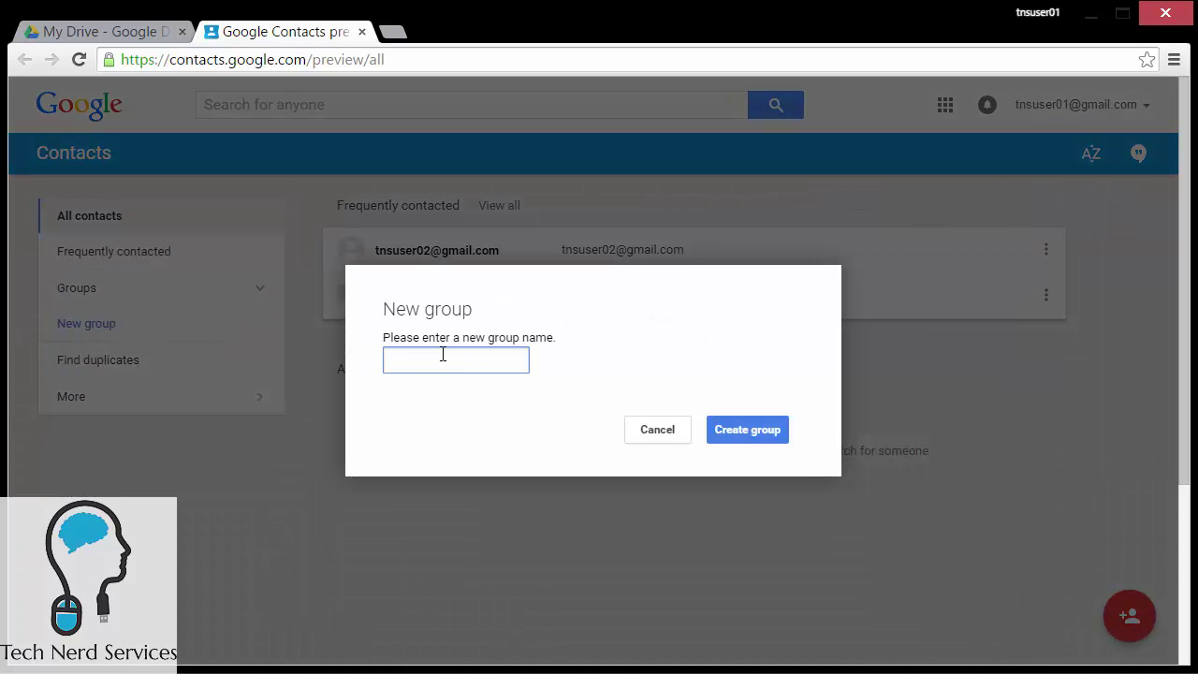
pyautogui.write('tnsusers')
pyautogui.click(744, 431)
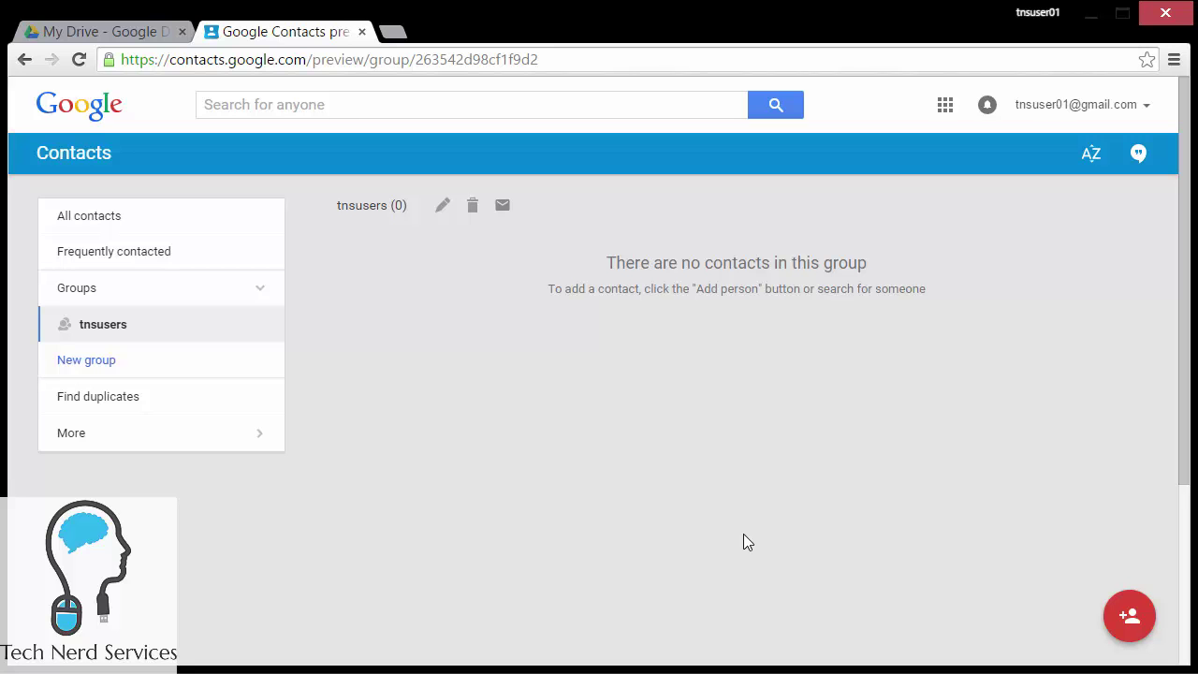
# Step: Add the first test-user contacts, including test users 03, 06 and 07, to tnsusers
pyautogui.click(1129, 613)
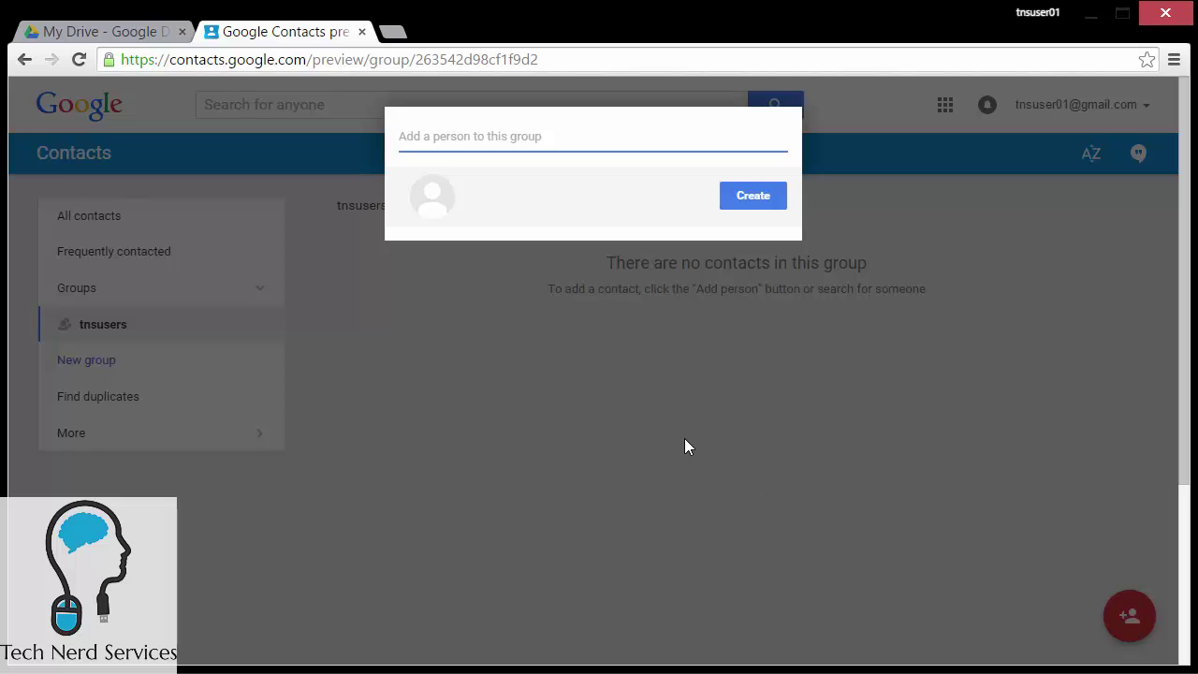
pyautogui.write('tnsuser')
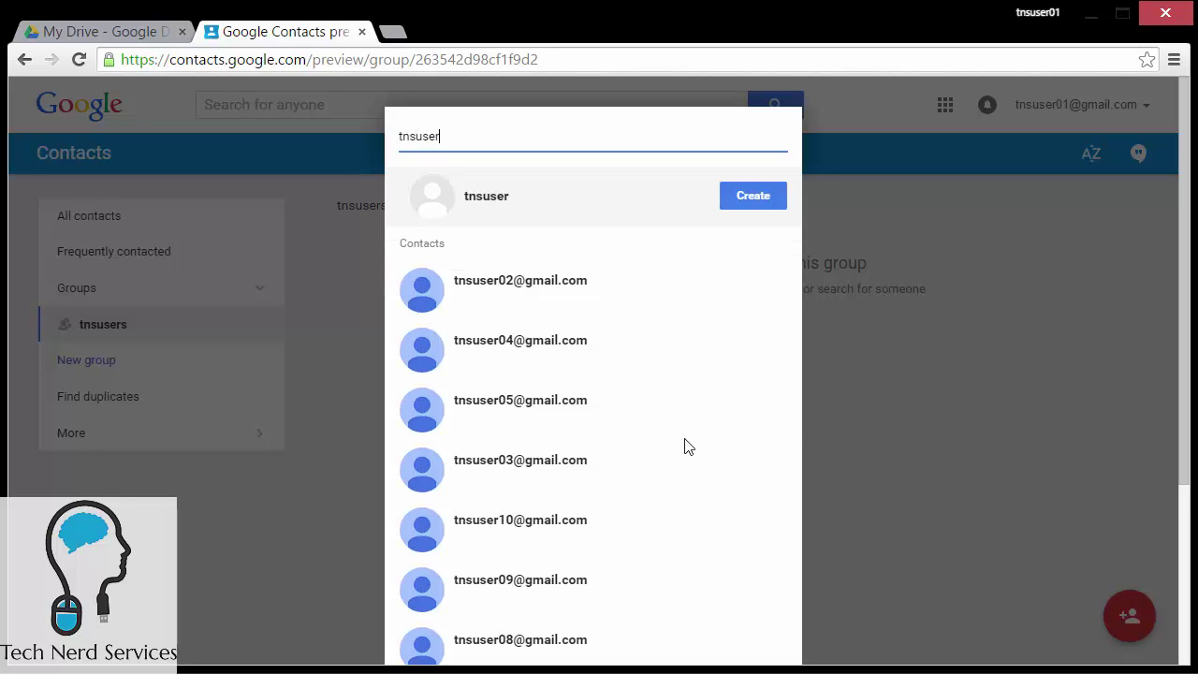
pyautogui.click(613, 273)
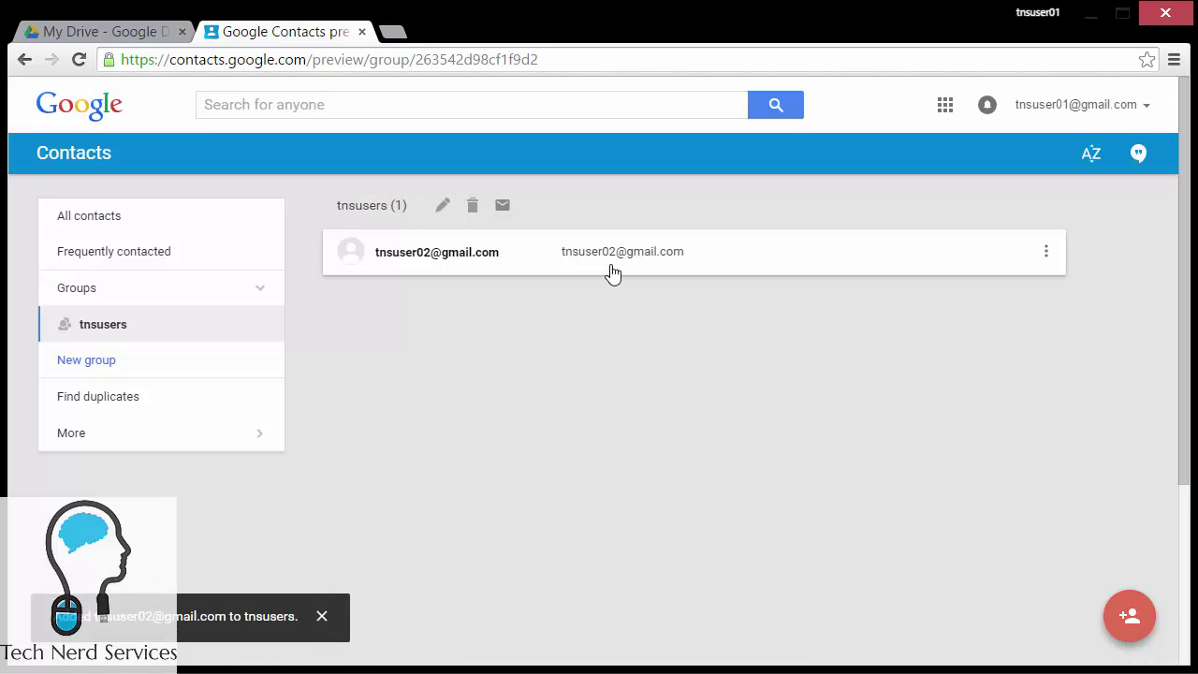
pyautogui.click(1130, 615)
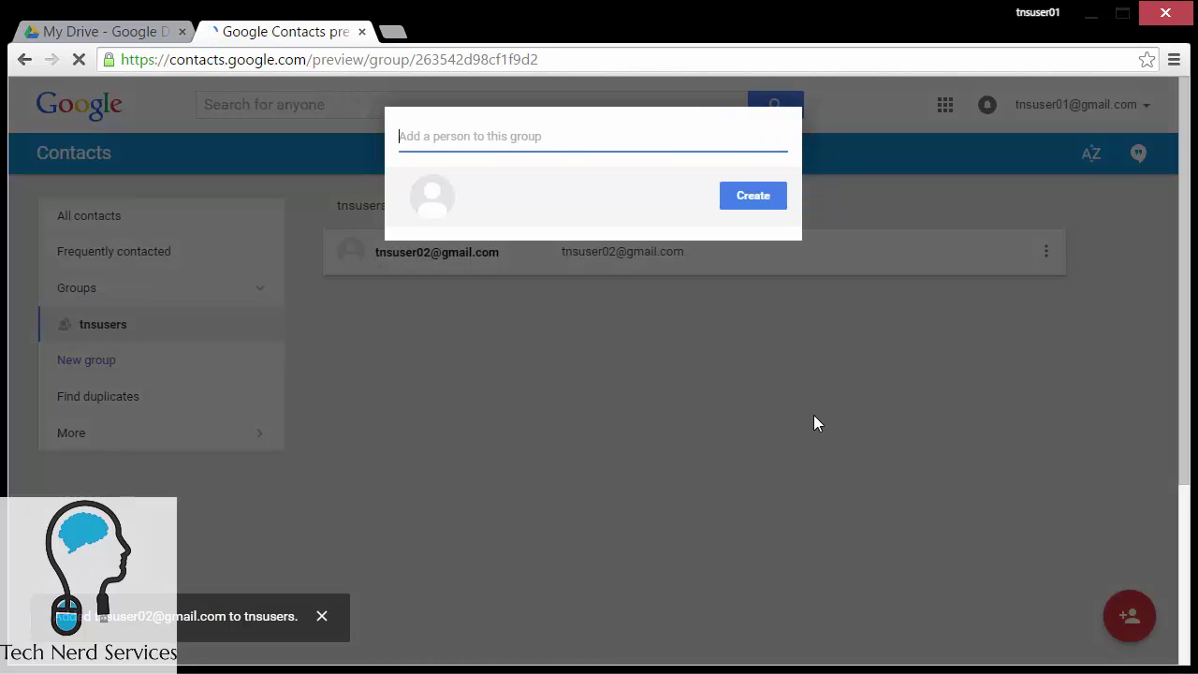
pyautogui.write('tnsuser03')
pyautogui.click(580, 280)
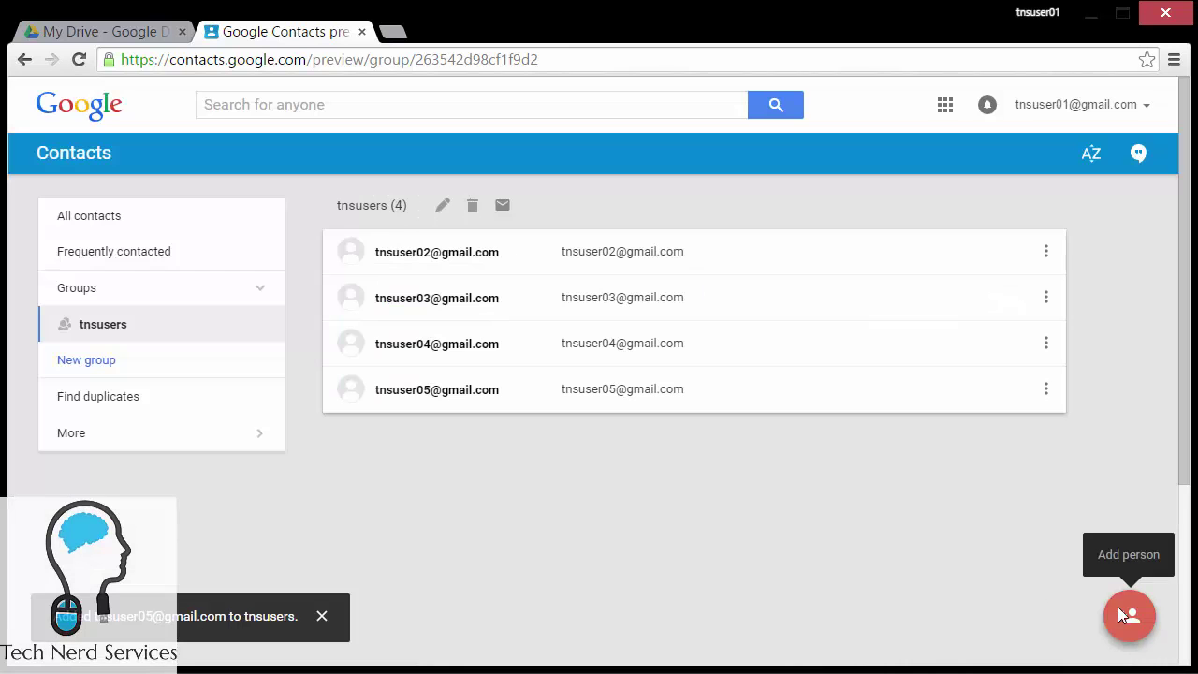
pyautogui.click(1123, 610)
pyautogui.write('tnsuser06')
pyautogui.click(1130, 615)
pyautogui.write('tnsuser07')
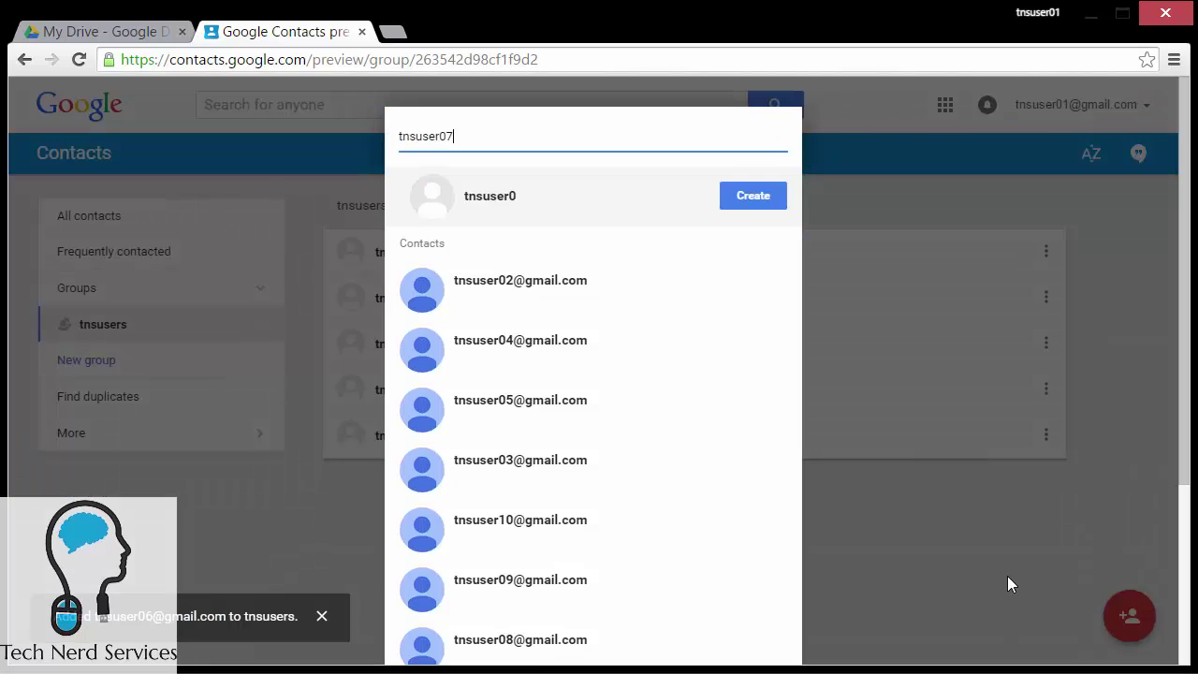
# Step: Add test users 08, 09 and 10, bringing tnsusers to nine members
pyautogui.click(1129, 615)
pyautogui.write('tnsuser08')
pyautogui.click(519, 280)
pyautogui.click(1130, 615)
pyautogui.write('t')
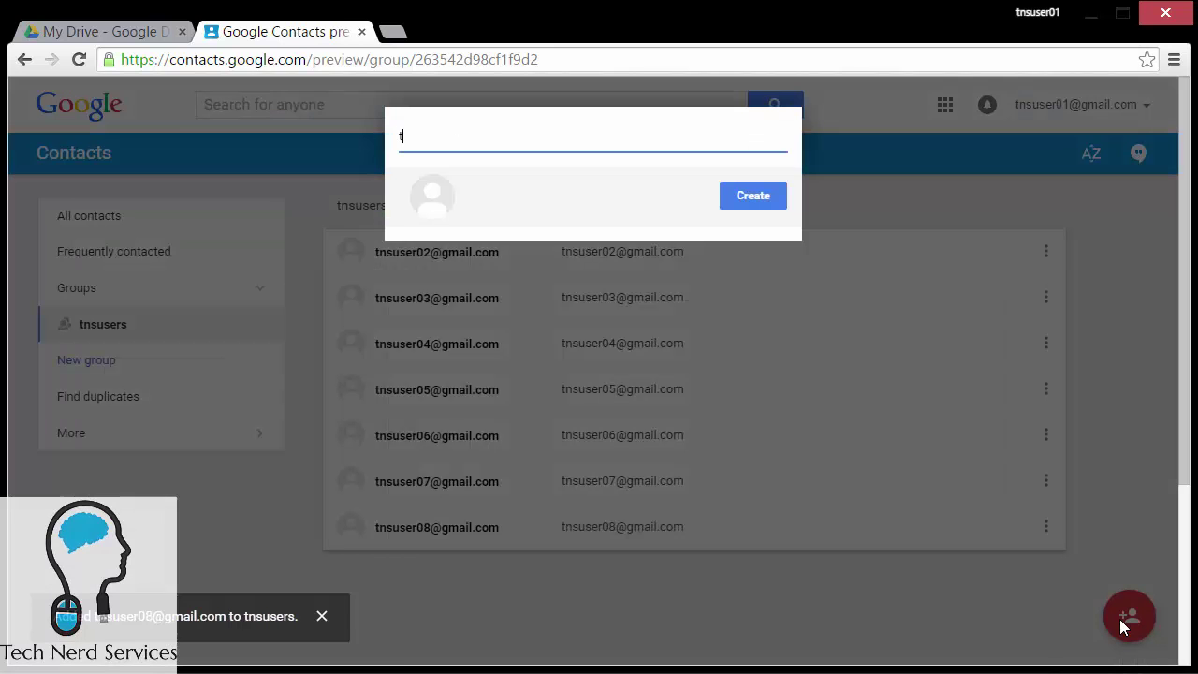
pyautogui.write('nsuser09')
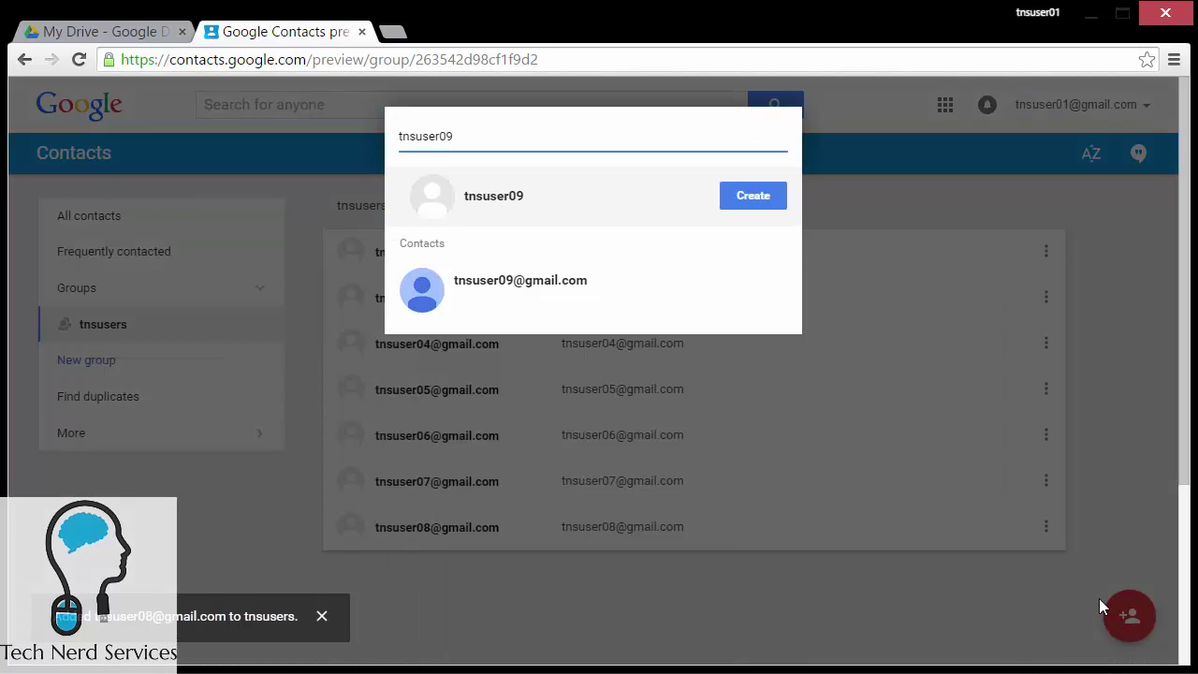
pyautogui.click(520, 281)
pyautogui.click(1129, 615)
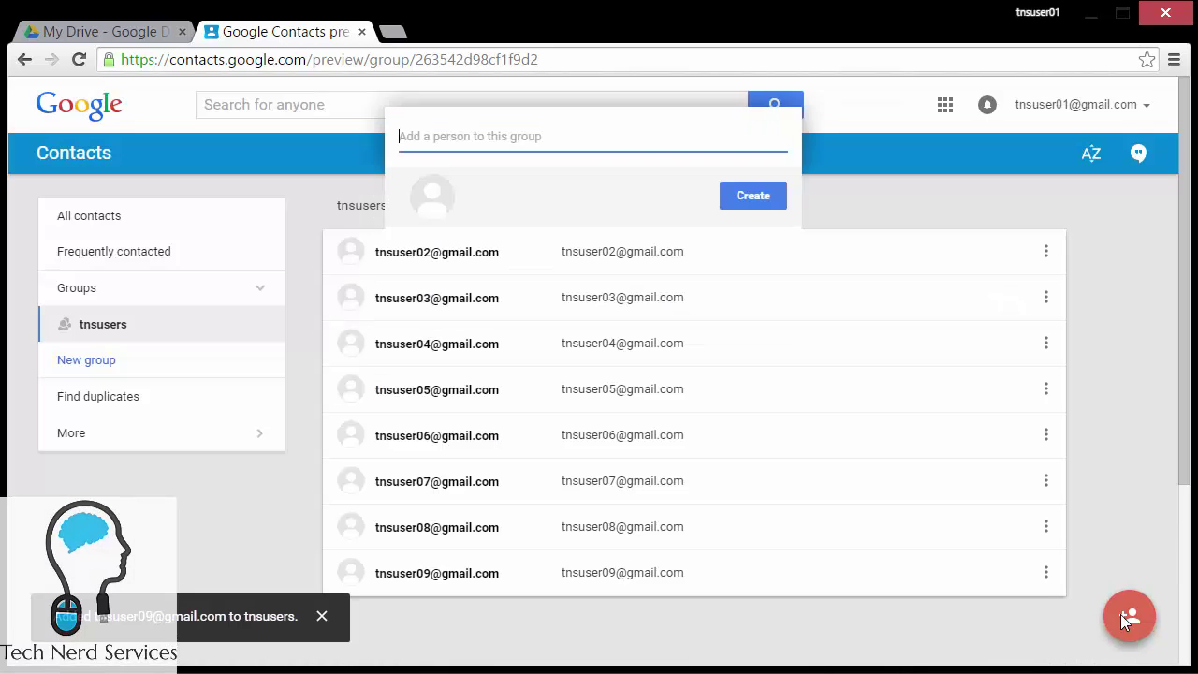
pyautogui.write('tnsuser10')
pyautogui.click(520, 281)
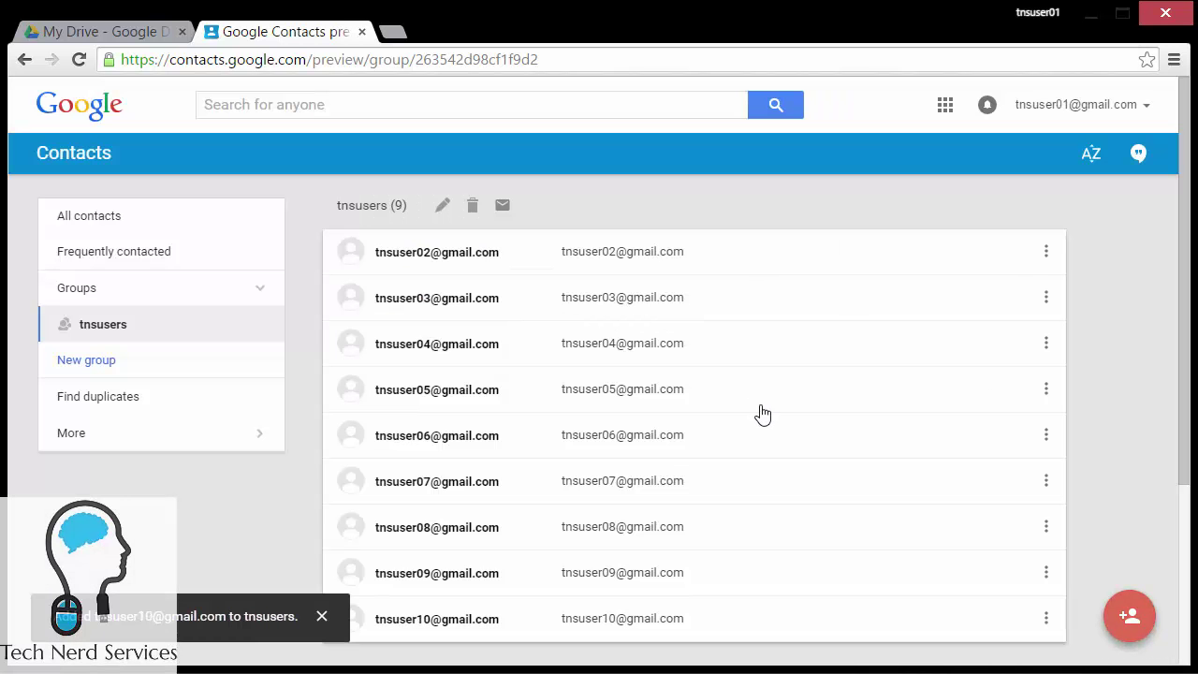
pyautogui.scroll(-1, 1097, 429)
pyautogui.scroll(2, 1120, 432)
# Step: In Sample Google Doc's advanced sharing settings, remove the first five collaborators
pyautogui.click(106, 30)
pyautogui.click(858, 151)
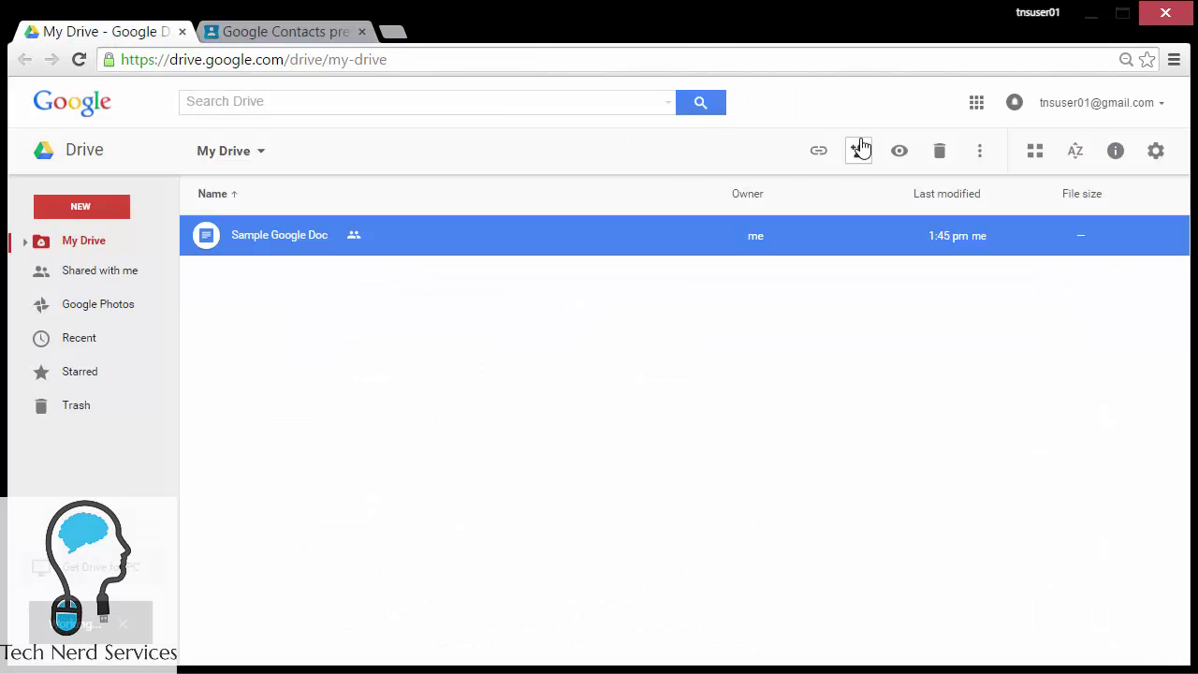
pyautogui.click(781, 443)
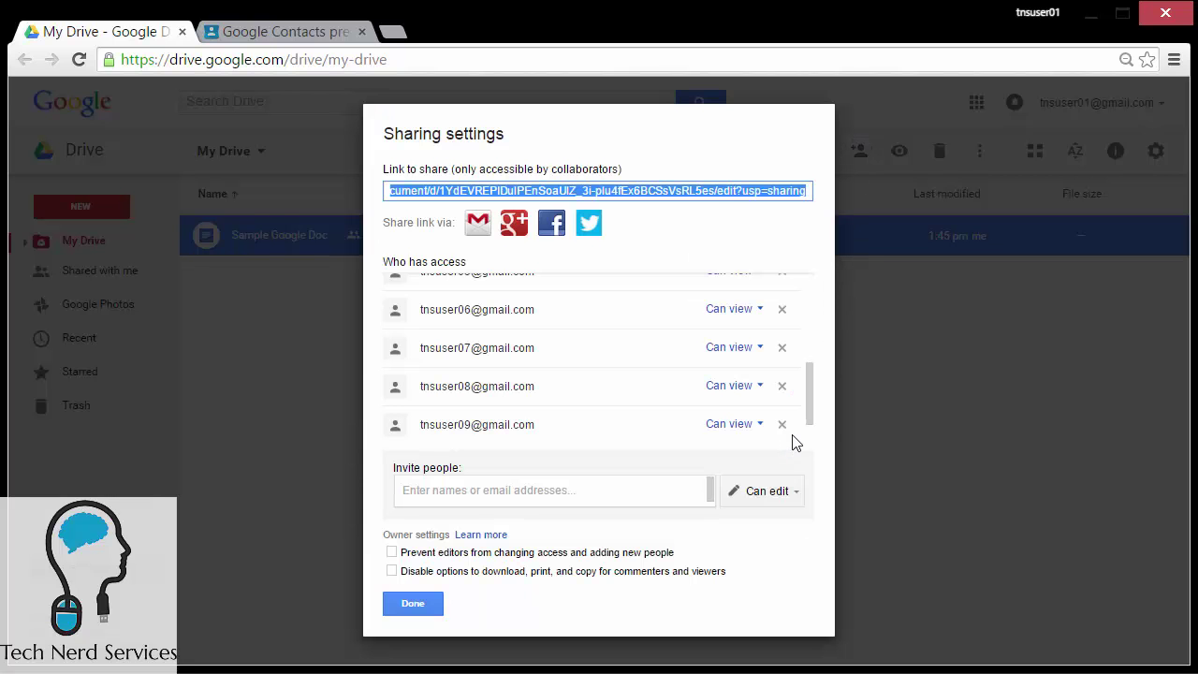
pyautogui.click(782, 308)
pyautogui.click(782, 348)
pyautogui.click(781, 385)
pyautogui.click(781, 424)
pyautogui.click(781, 463)
# Step: Remove the remaining four collaborators, save, and refresh the My Drive list
pyautogui.scroll(5, 783, 437)
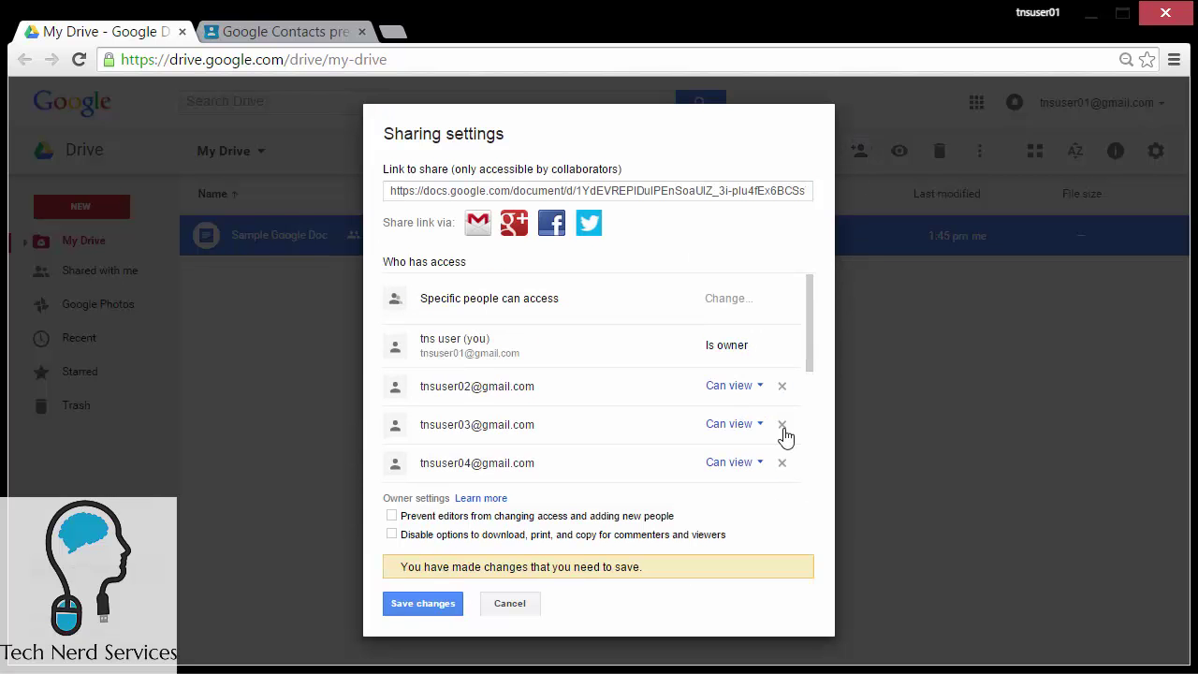
pyautogui.click(781, 385)
pyautogui.click(782, 424)
pyautogui.click(782, 462)
pyautogui.scroll(-3, 786, 449)
pyautogui.click(784, 314)
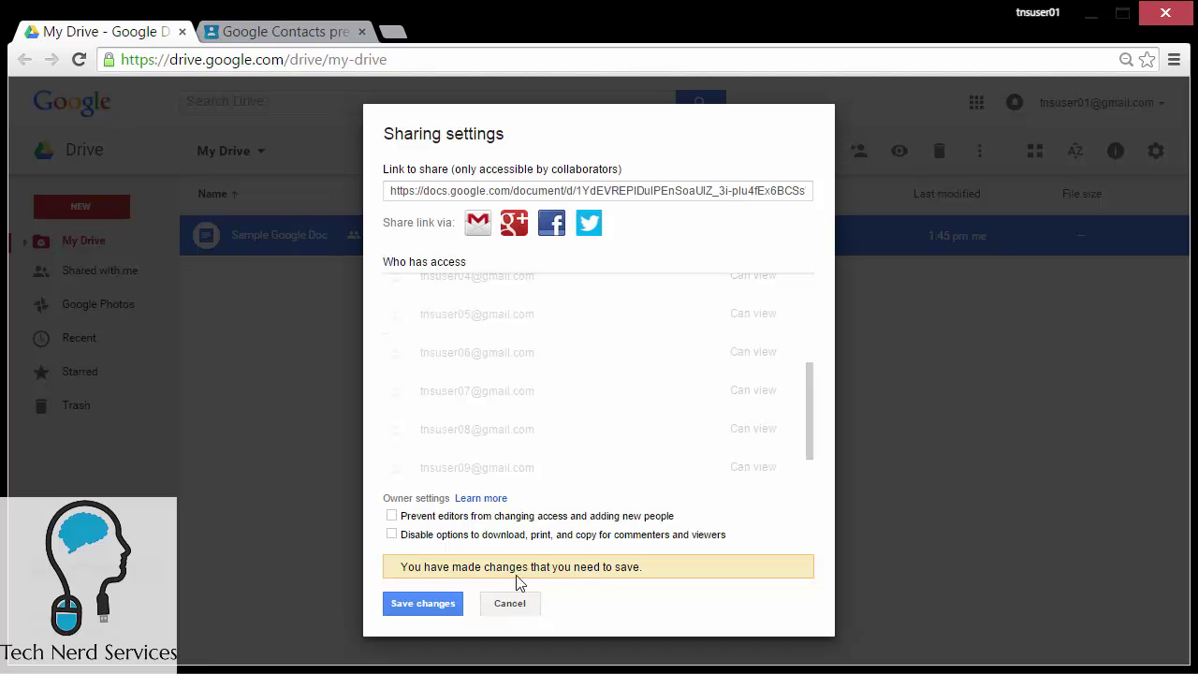
pyautogui.click(426, 604)
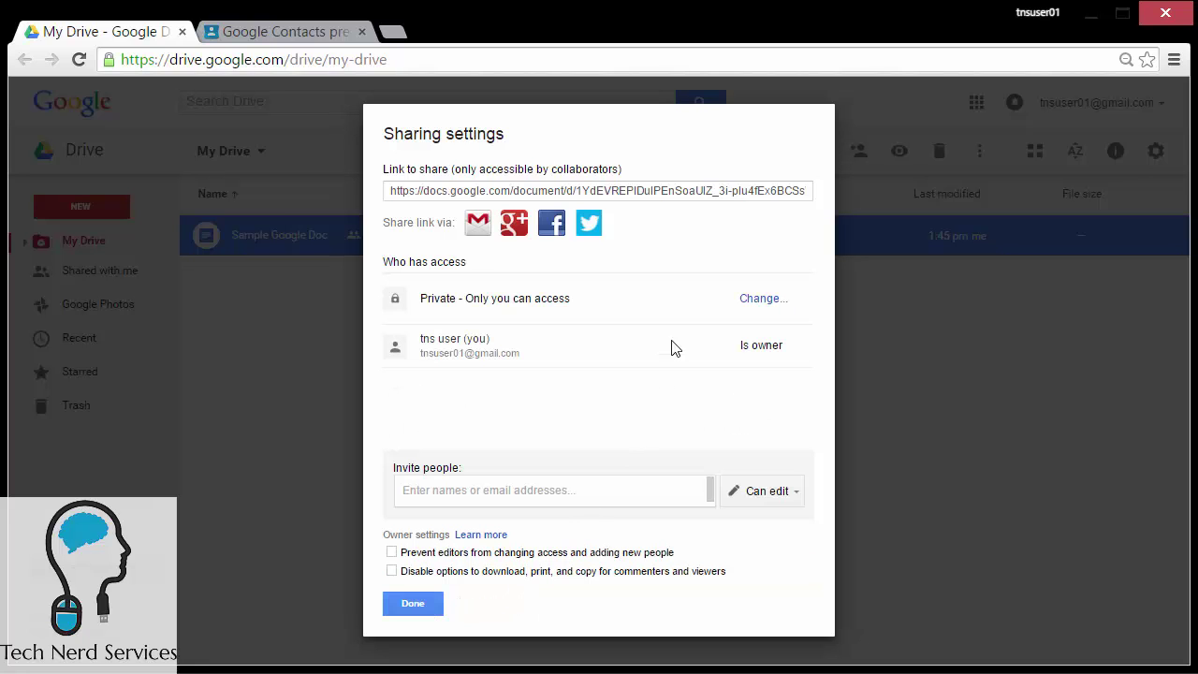
pyautogui.click(430, 608)
pyautogui.click(302, 514)
pyautogui.click(79, 59)
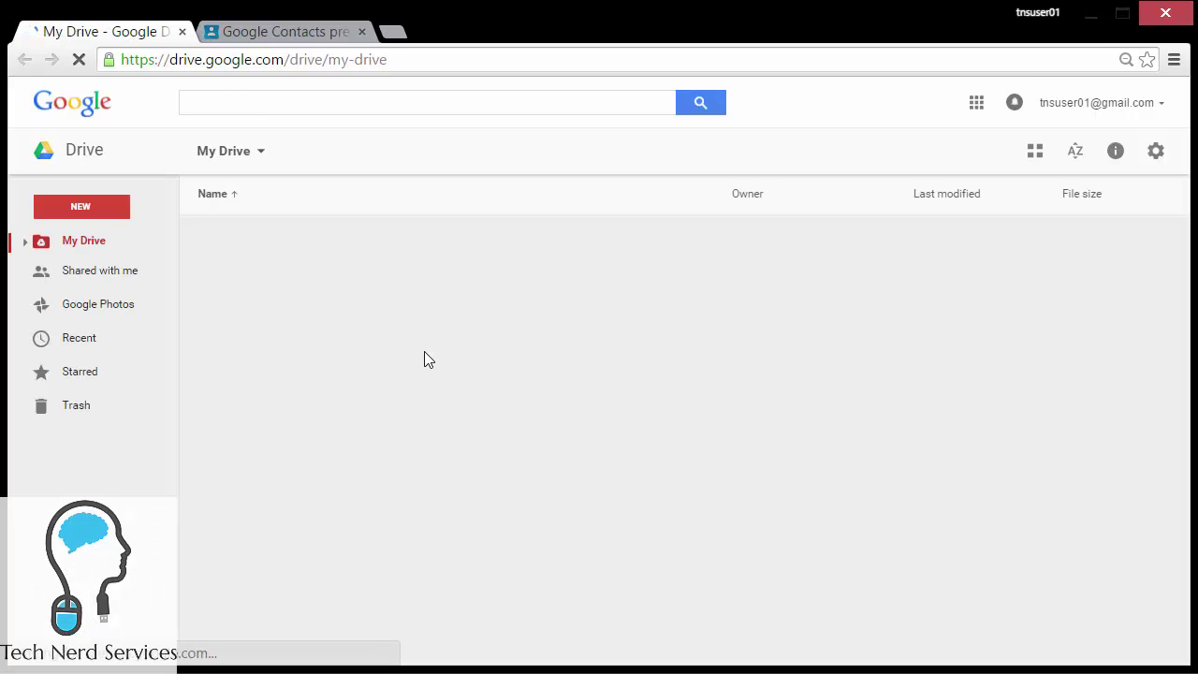
# Step: Share Sample Google Doc with the tnsusers group (9 contacts) as editors and send
pyautogui.click(404, 245)
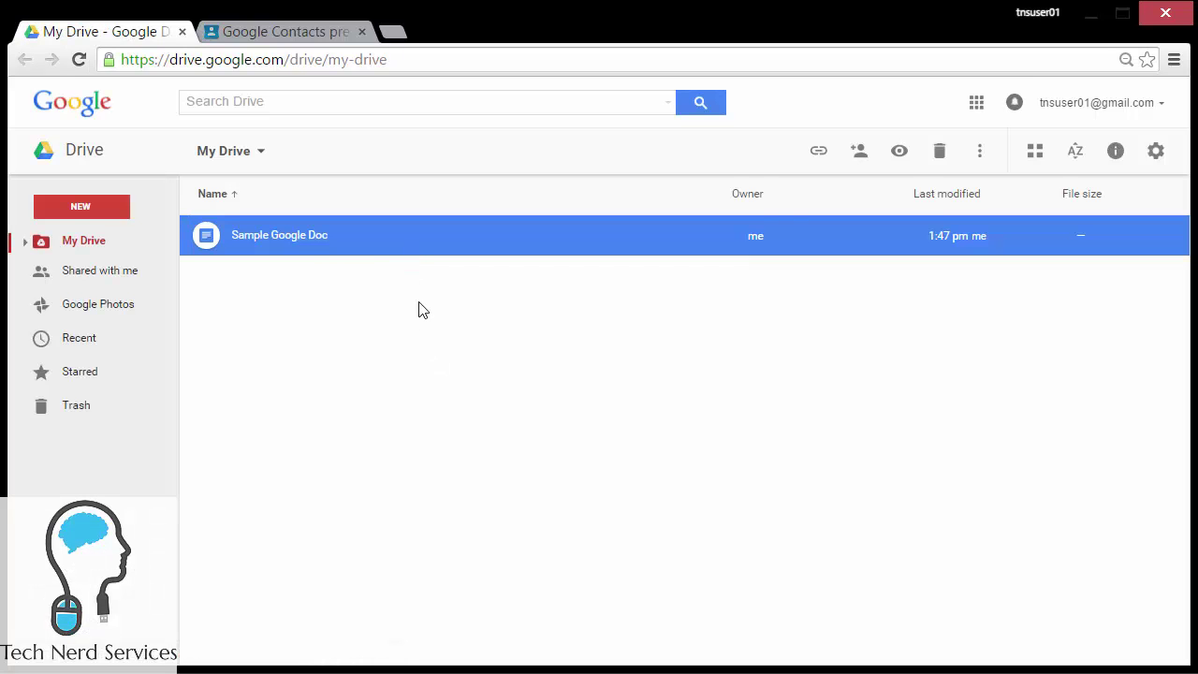
pyautogui.click(857, 153)
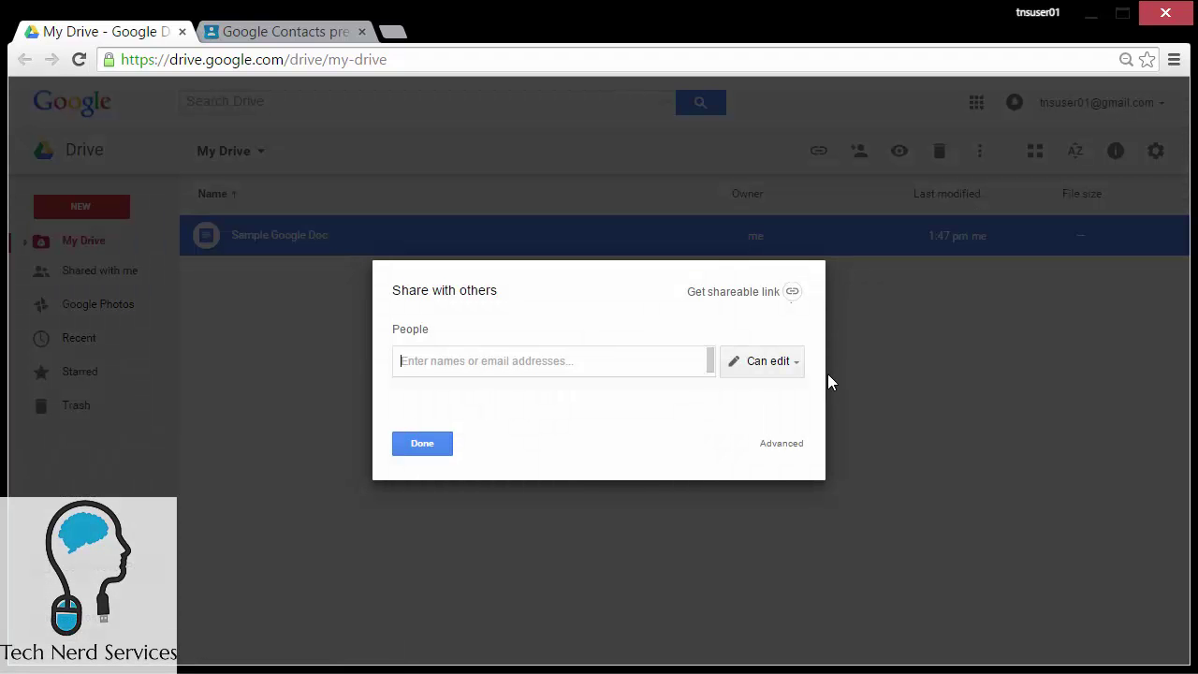
pyautogui.write('tnsu')
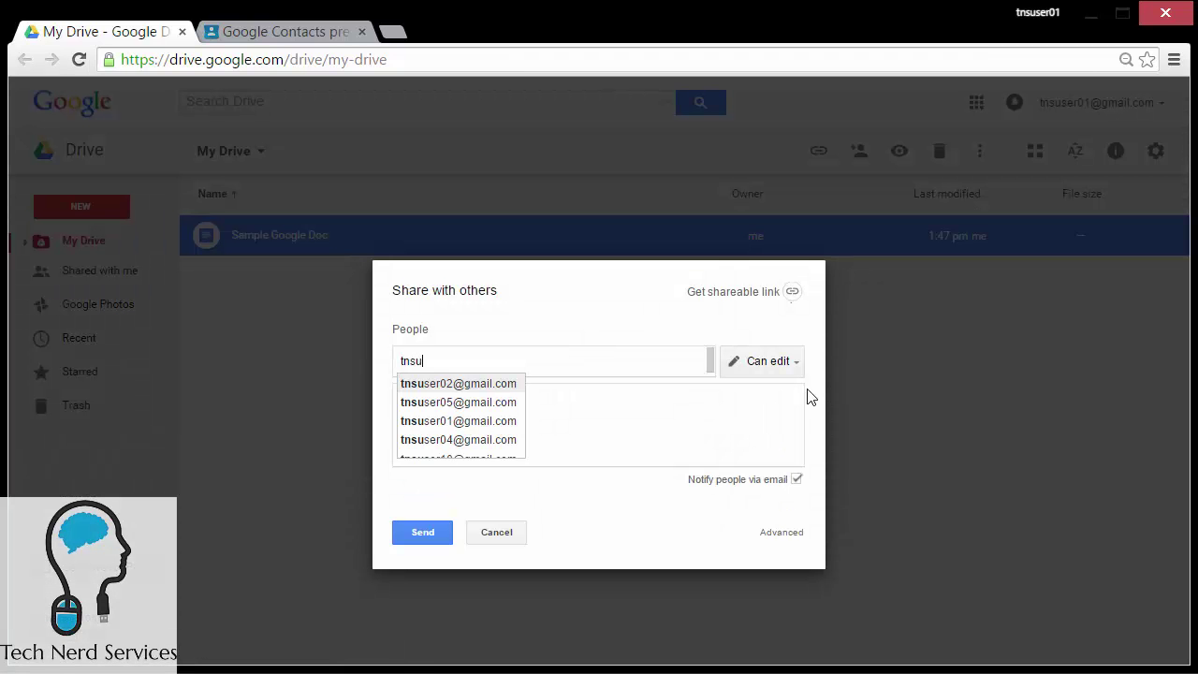
pyautogui.write('sers')
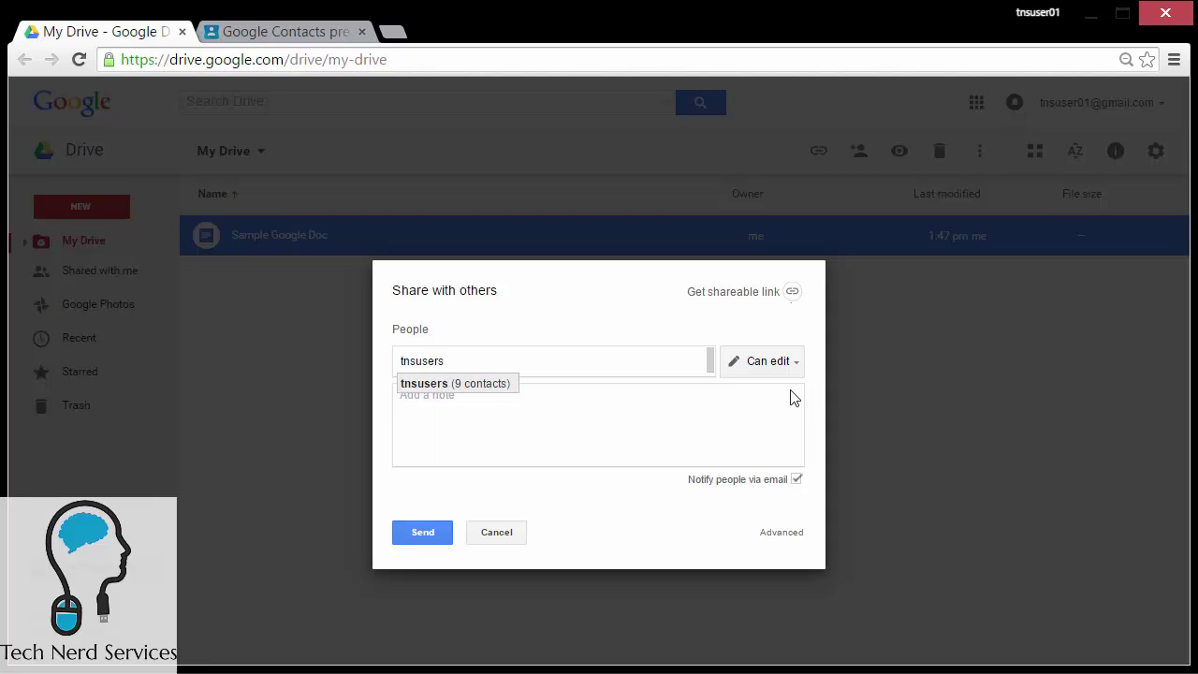
pyautogui.click(496, 391)
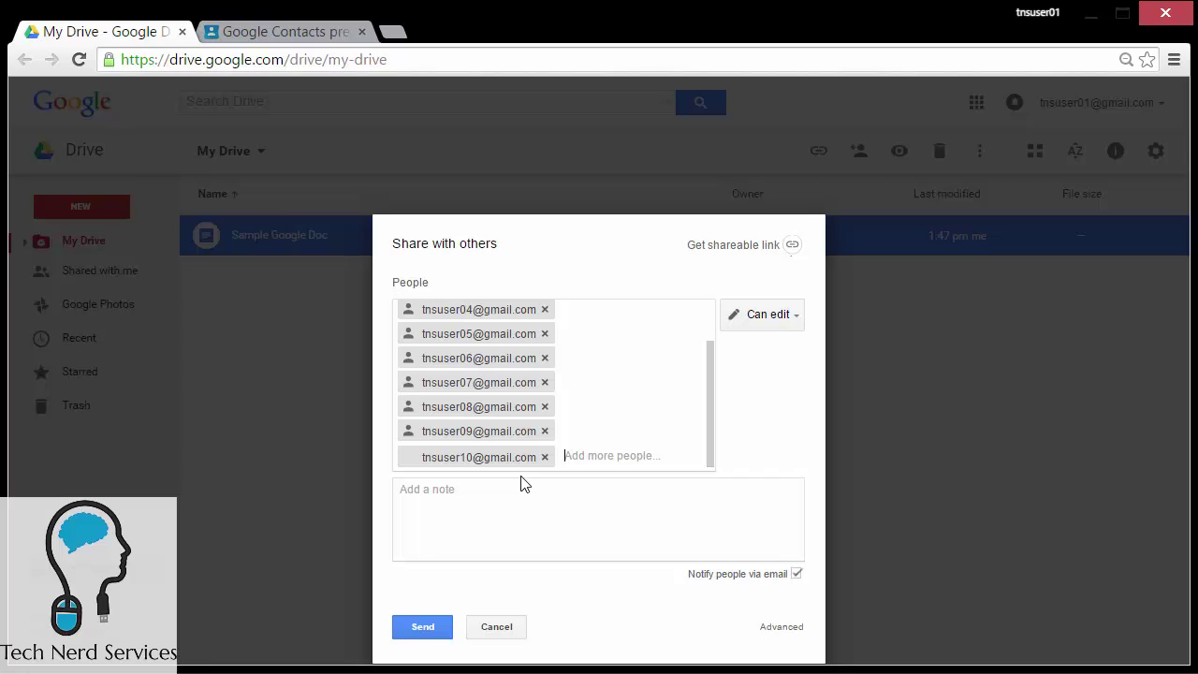
pyautogui.click(423, 627)
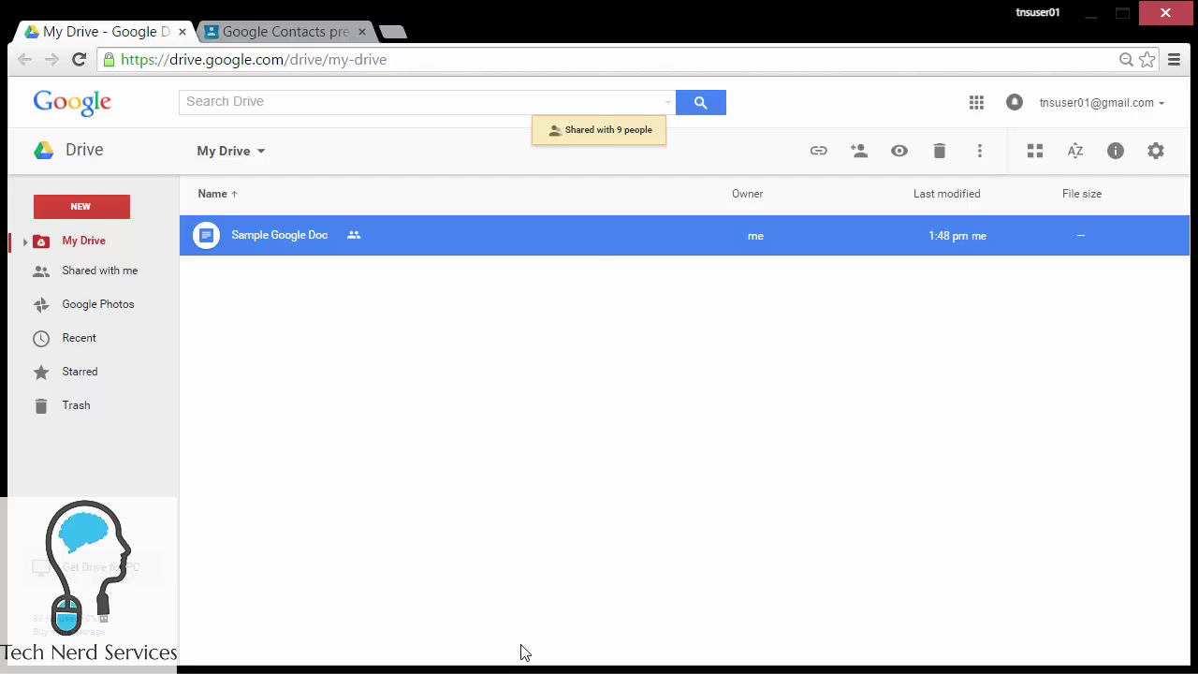
# Step: In the advanced sharing settings, set the first five tnsusers collaborators to Can view
pyautogui.click(861, 154)
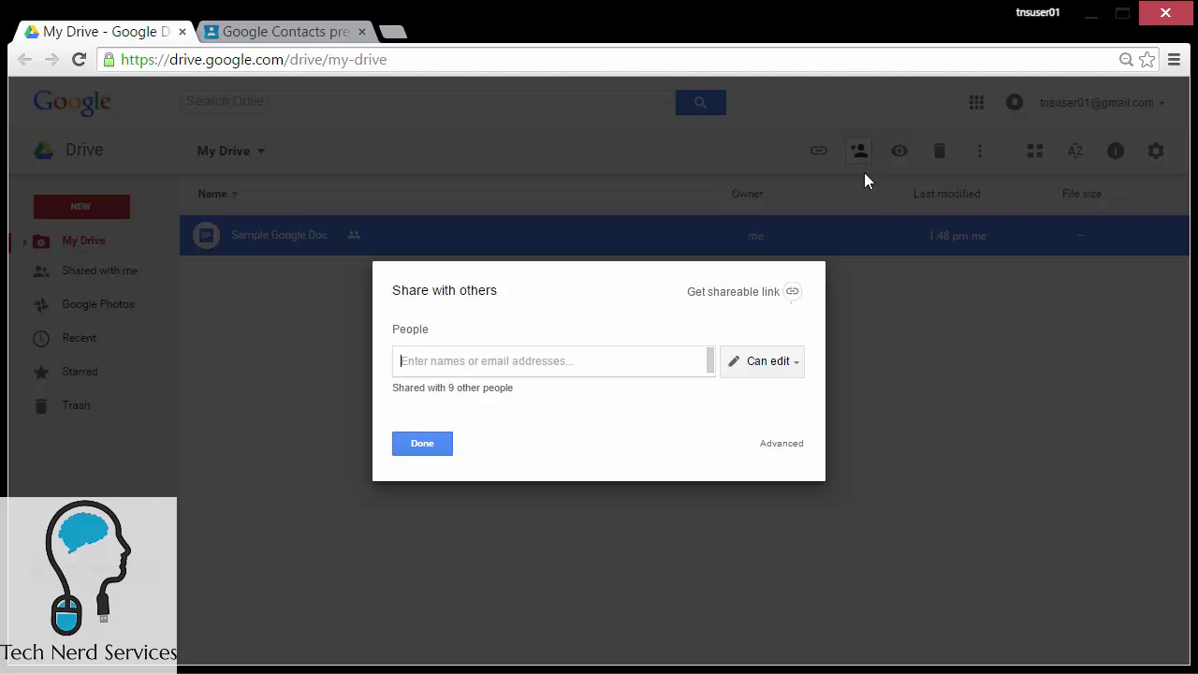
pyautogui.click(789, 444)
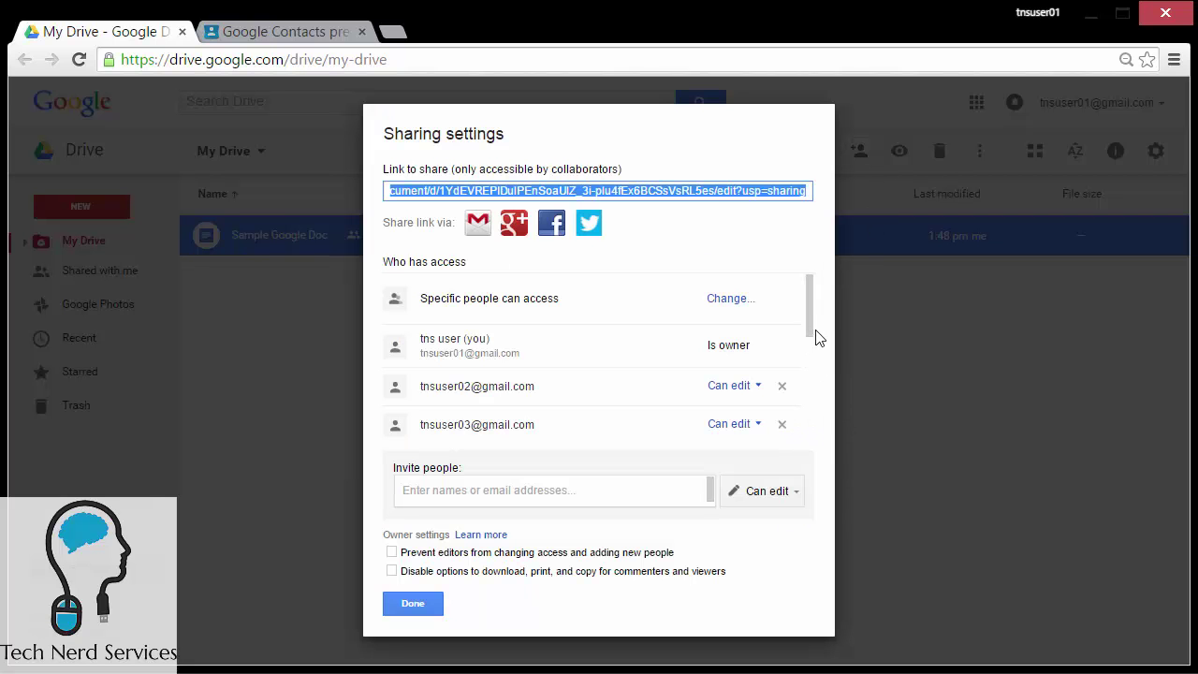
pyautogui.moveTo(813, 329); pyautogui.dragTo(810, 355)
pyautogui.click(735, 343)
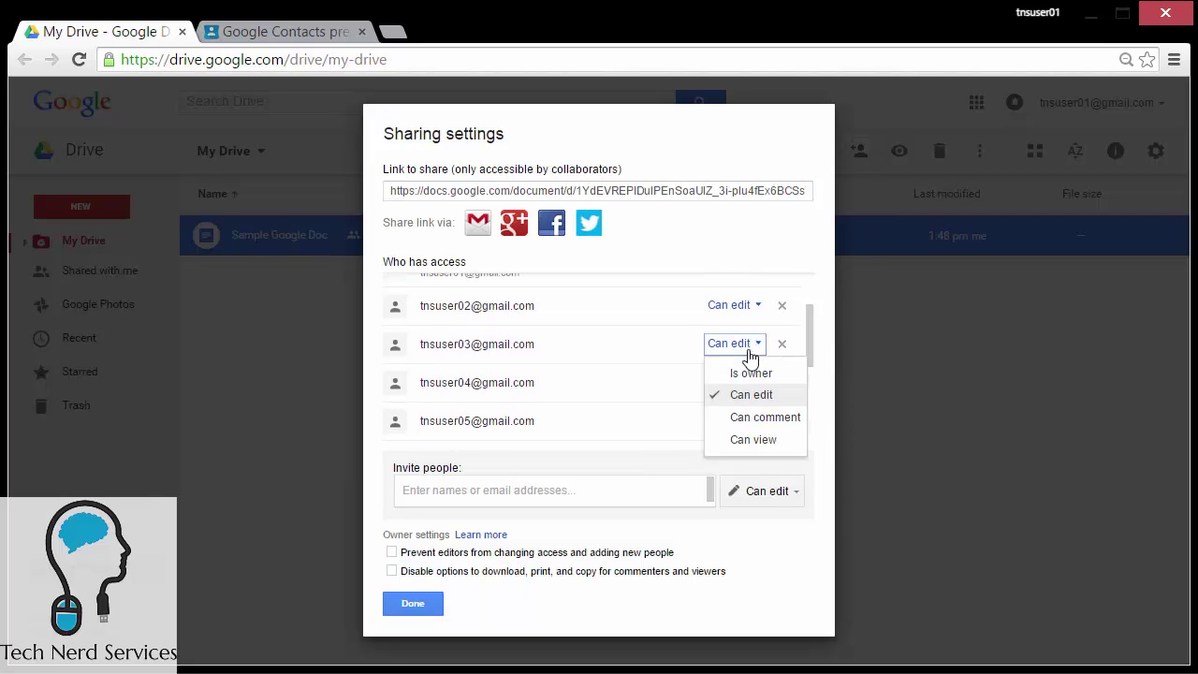
pyautogui.click(750, 439)
pyautogui.click(735, 381)
pyautogui.click(750, 477)
pyautogui.click(734, 420)
pyautogui.click(750, 515)
pyautogui.click(735, 305)
pyautogui.click(751, 402)
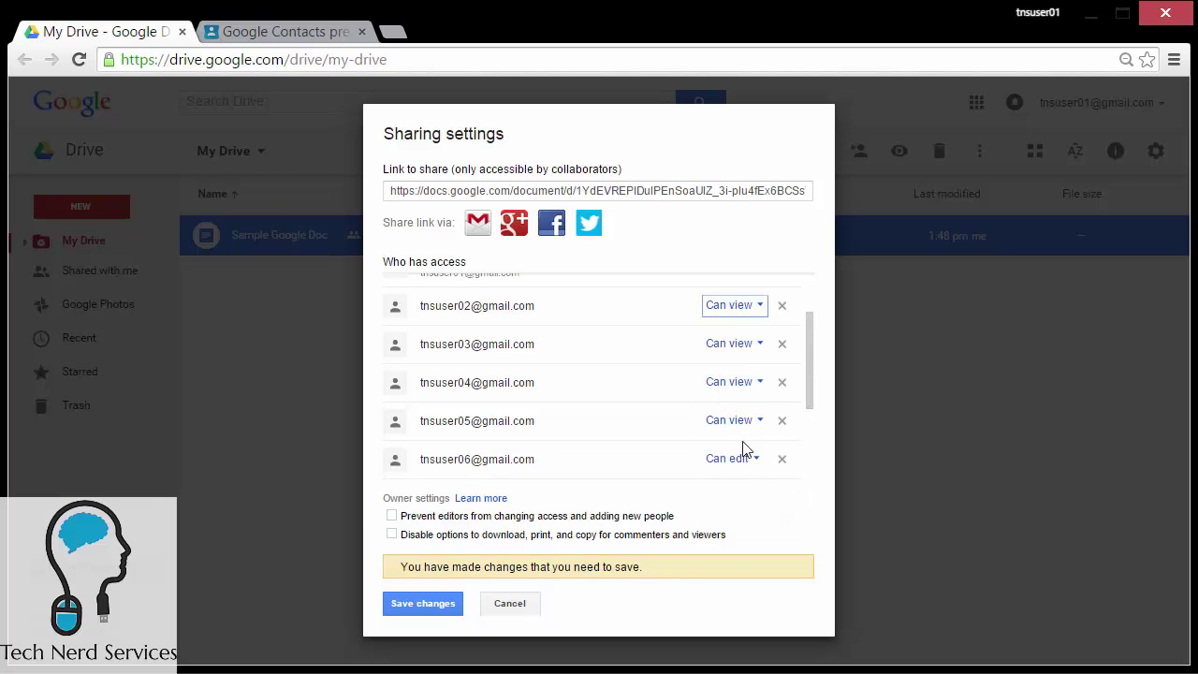
pyautogui.click(733, 458)
pyautogui.click(735, 556)
# Step: Set the remaining four collaborators to Can view and save the changes
pyautogui.moveTo(808, 396); pyautogui.dragTo(815, 342)
pyautogui.click(733, 347)
pyautogui.click(751, 443)
pyautogui.click(732, 386)
pyautogui.click(751, 481)
pyautogui.click(733, 424)
pyautogui.click(750, 520)
pyautogui.click(733, 462)
pyautogui.click(750, 559)
pyautogui.click(423, 603)
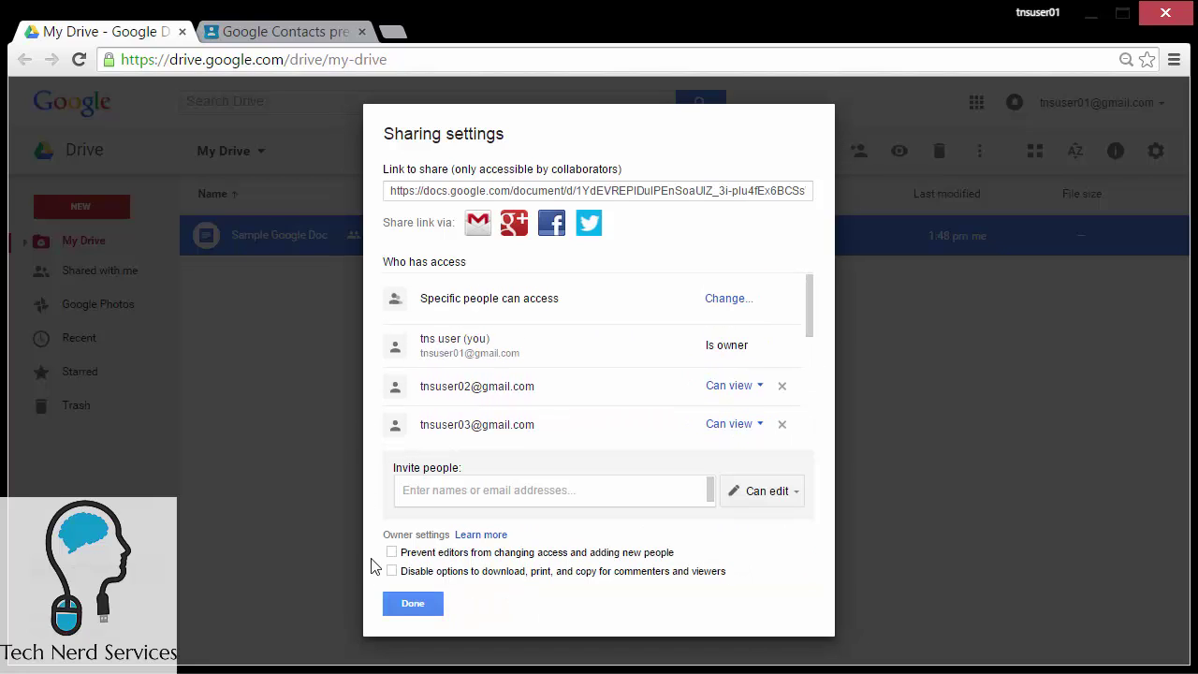
pyautogui.click(413, 604)
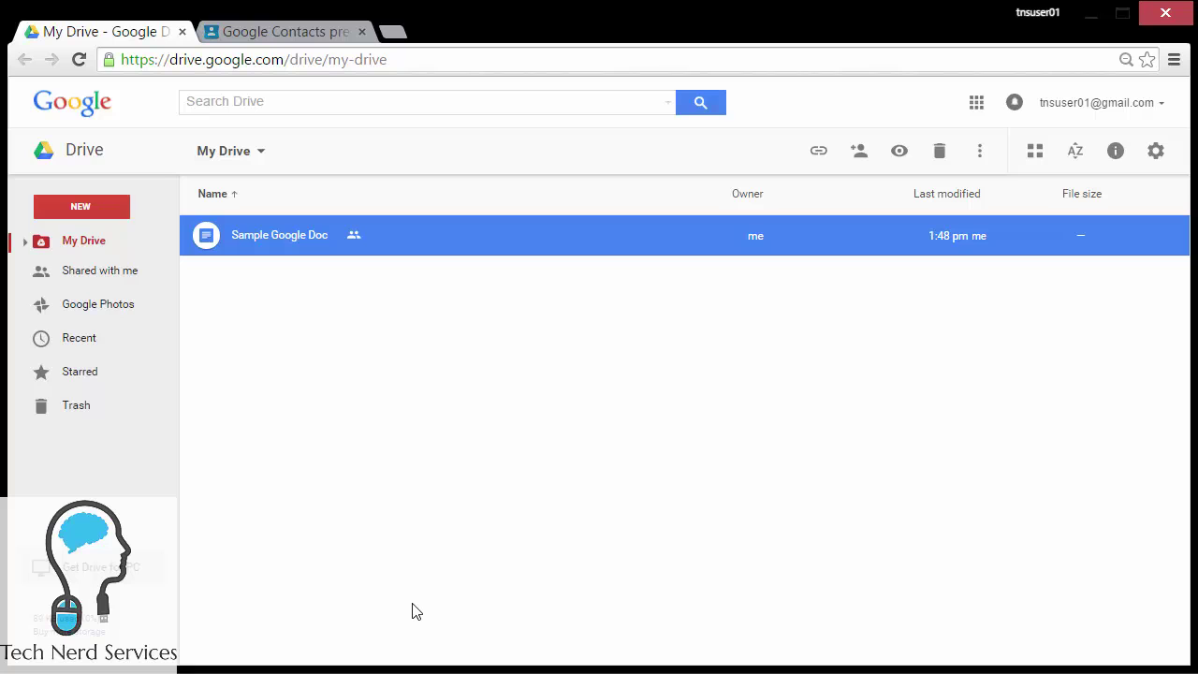
# Step: Close the Google Contacts tab and load groups.google.com in a new browser tab
pyautogui.click(332, 36)
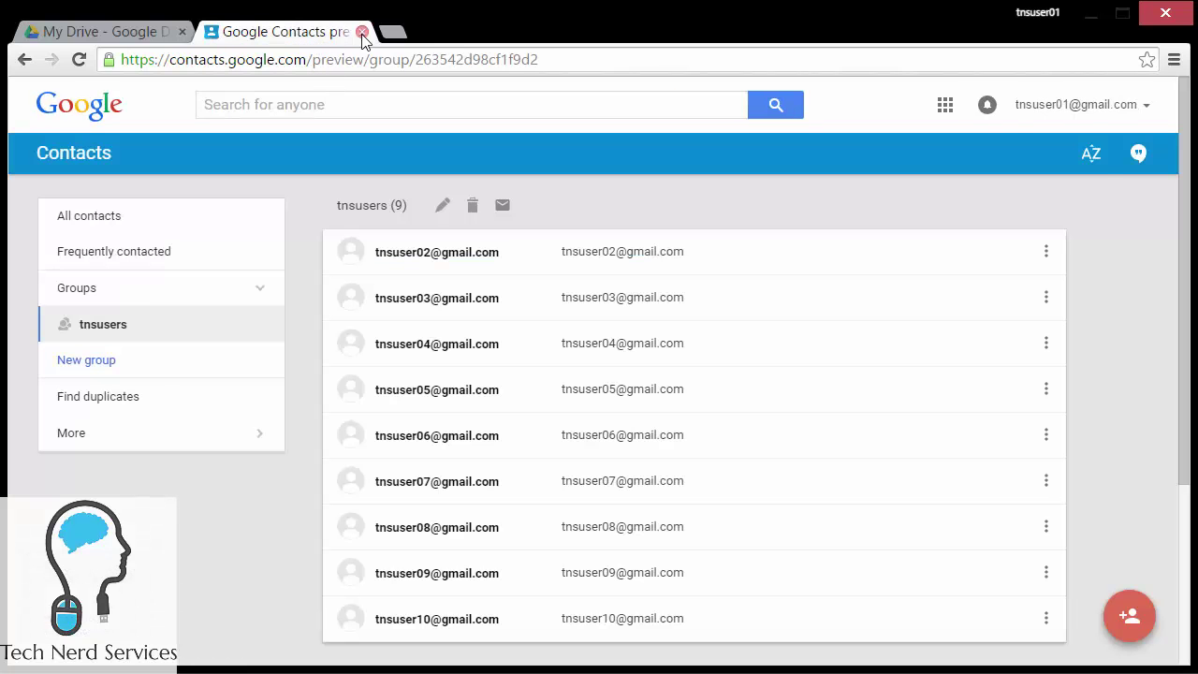
pyautogui.click(362, 33)
pyautogui.click(976, 103)
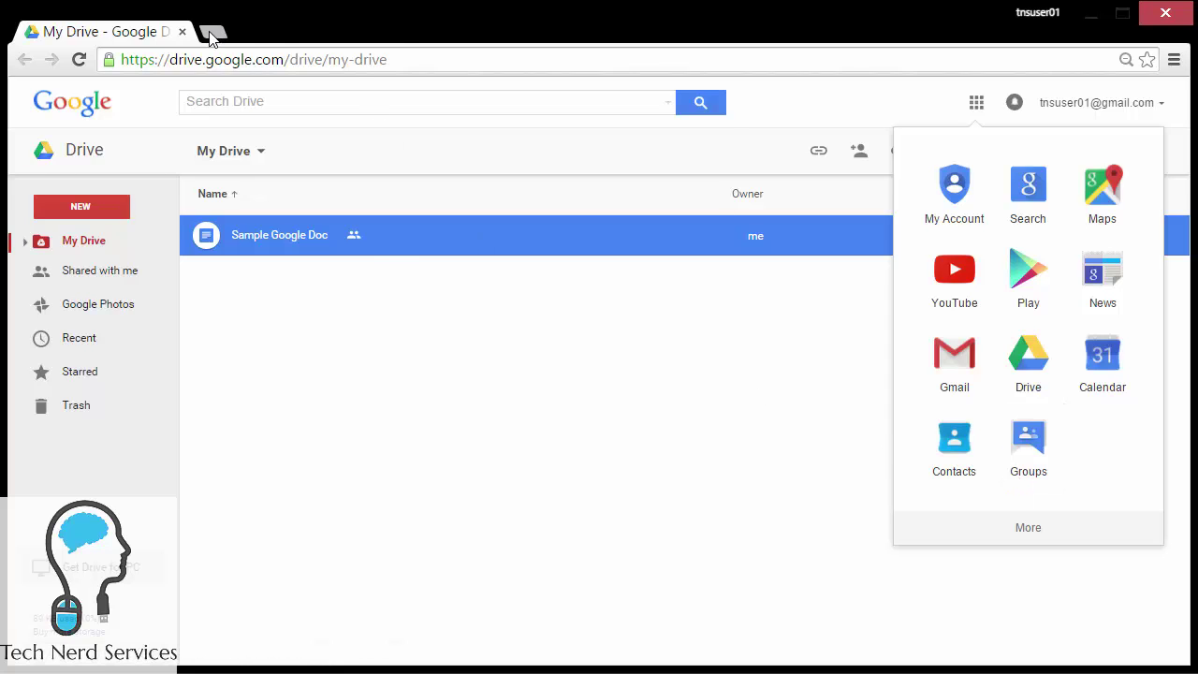
pyautogui.click(211, 32)
pyautogui.write('groups.')
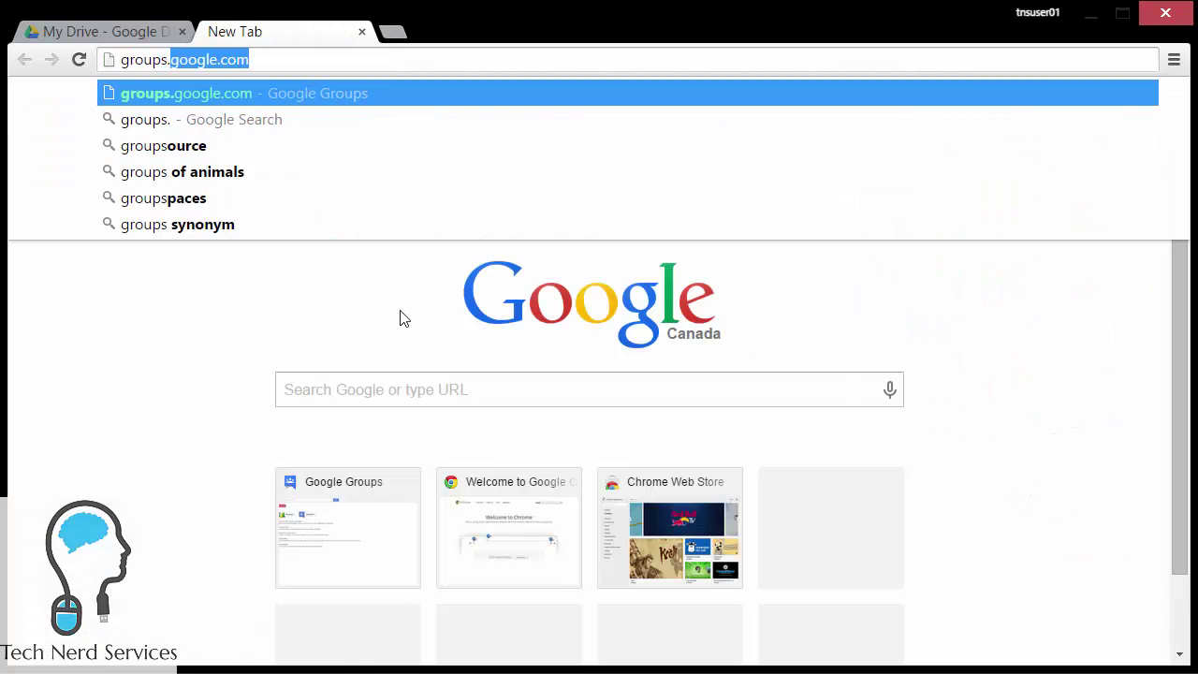
pyautogui.write('google.co')
pyautogui.press('Return')
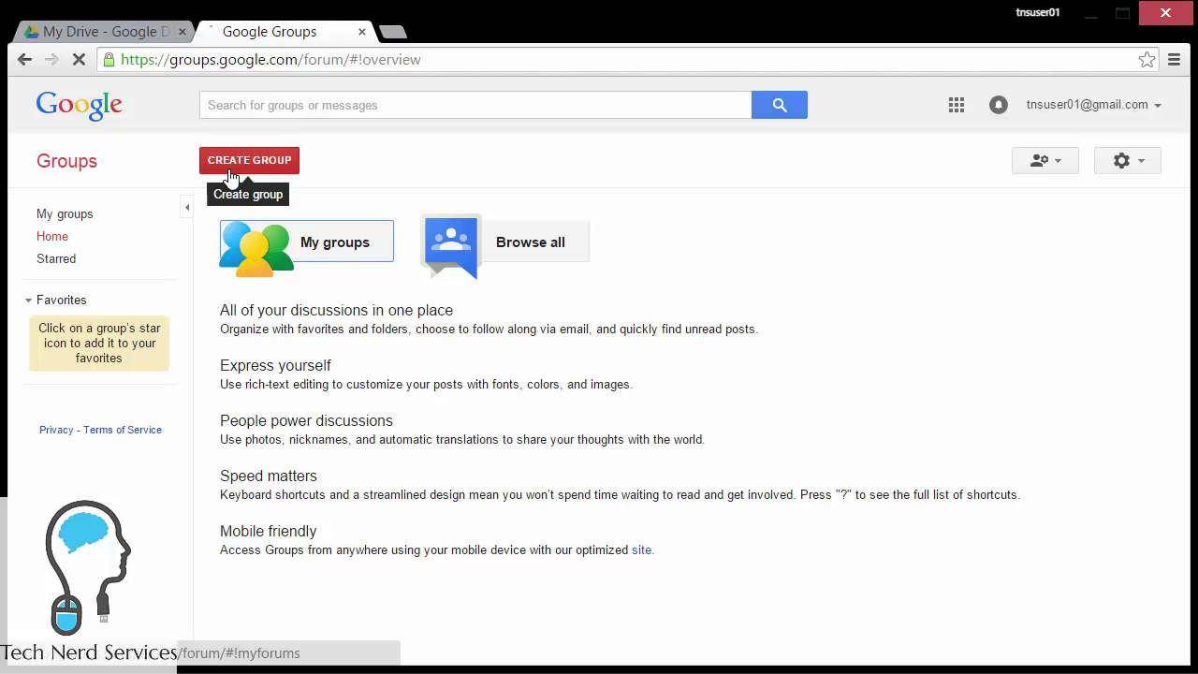
# Step: Start a new group named 'TNS users EDITORS' with a description about editing office files
pyautogui.click(230, 176)
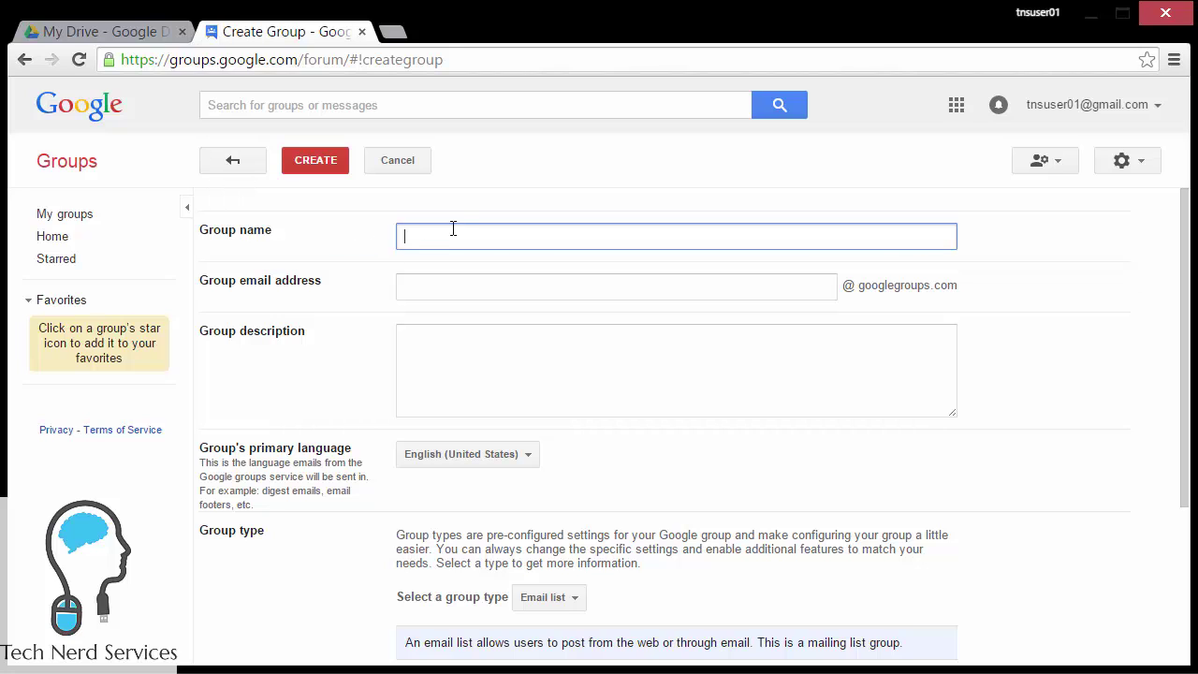
pyautogui.write('TNS')
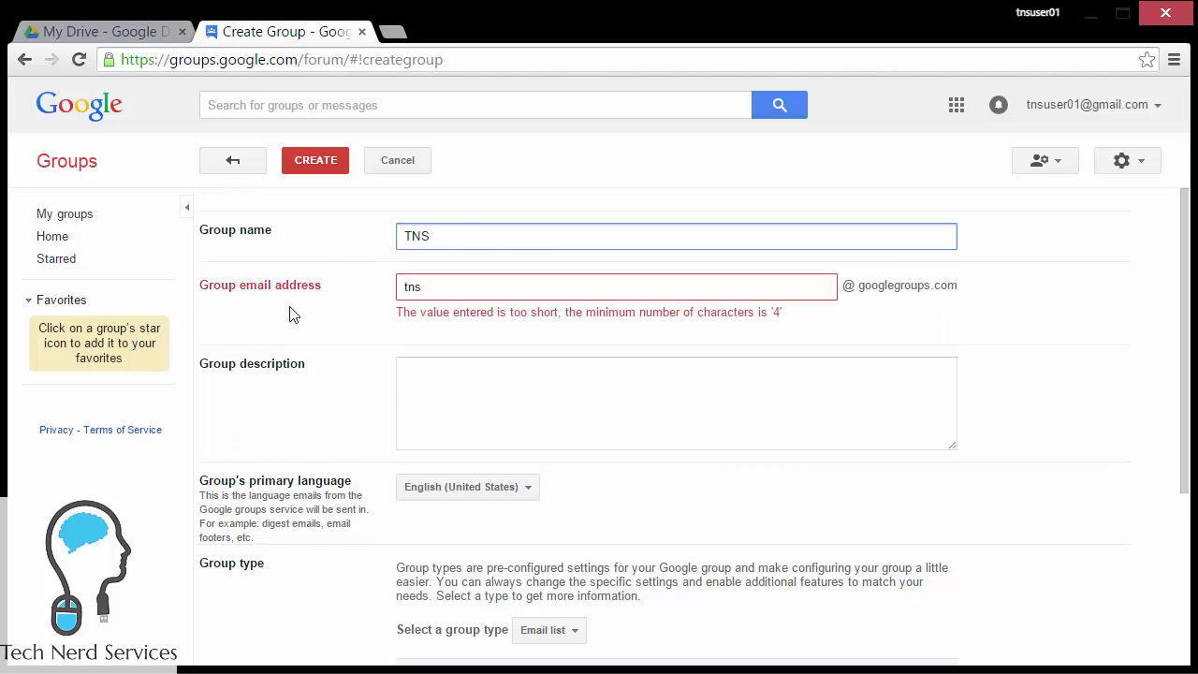
pyautogui.write(' users')
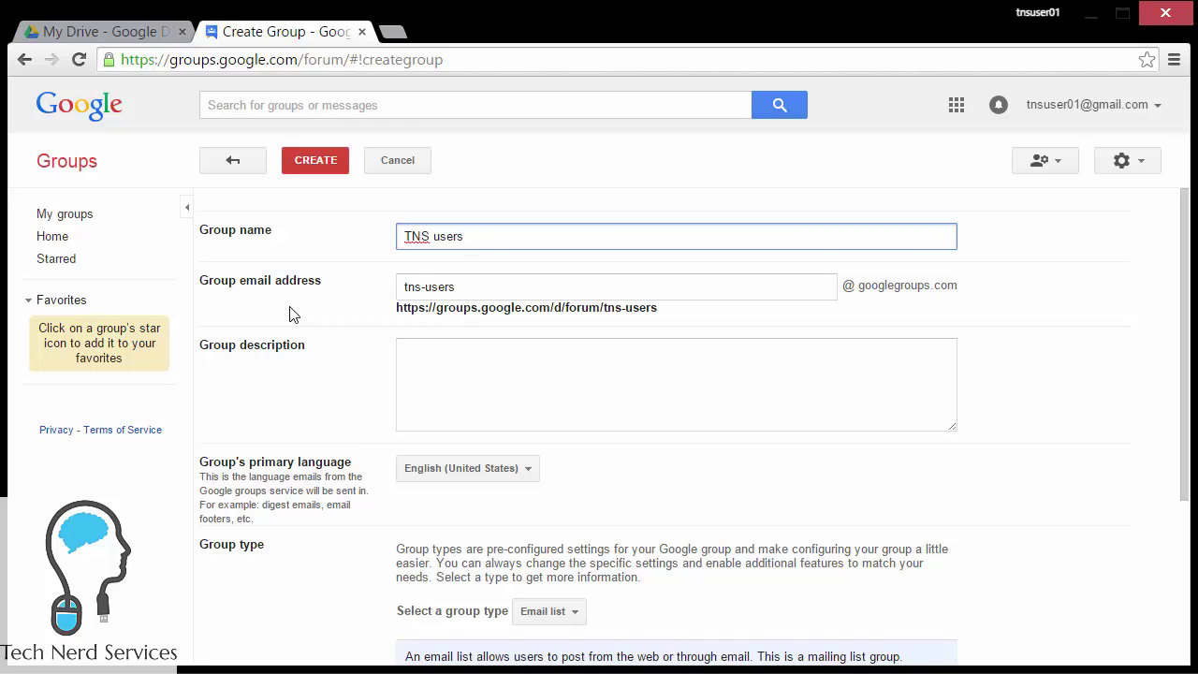
pyautogui.write(' EDITOR')
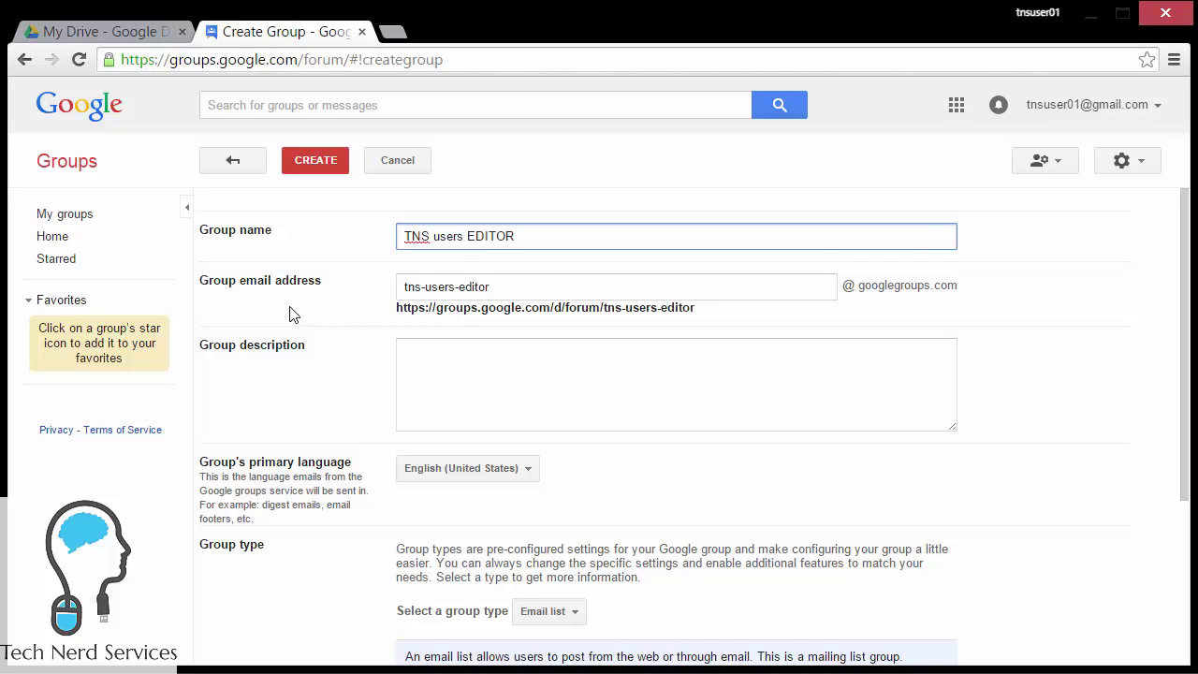
pyautogui.write('S')
pyautogui.click(858, 387)
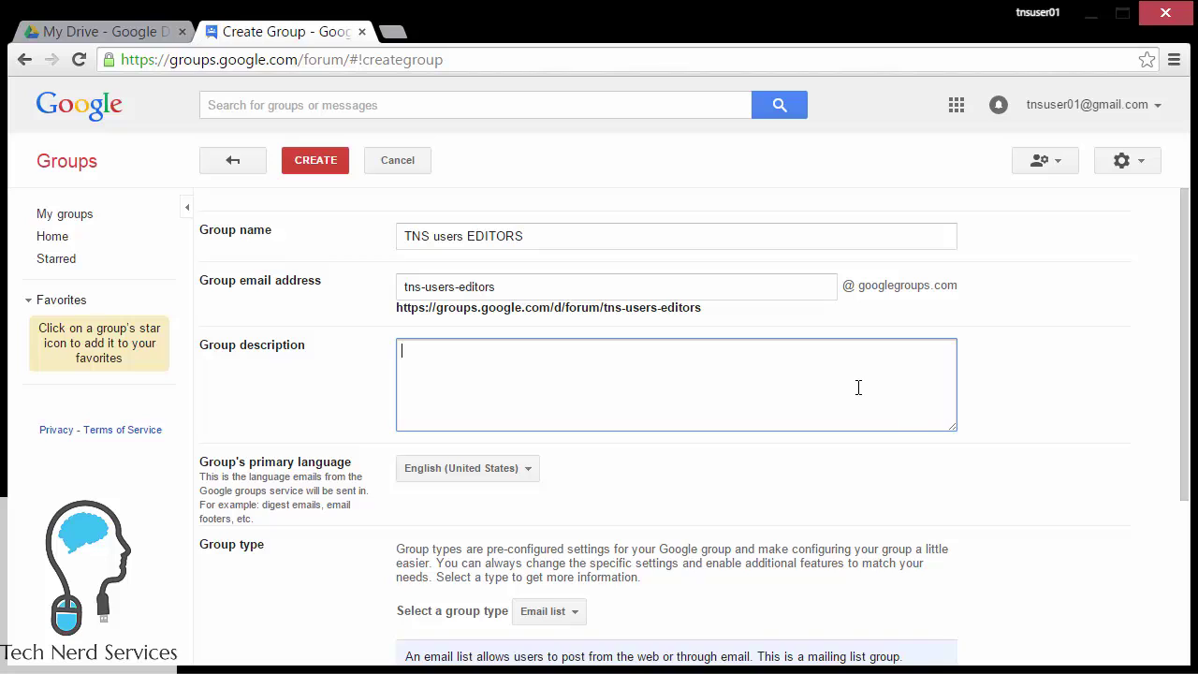
pyautogui.write('All uesrs ')
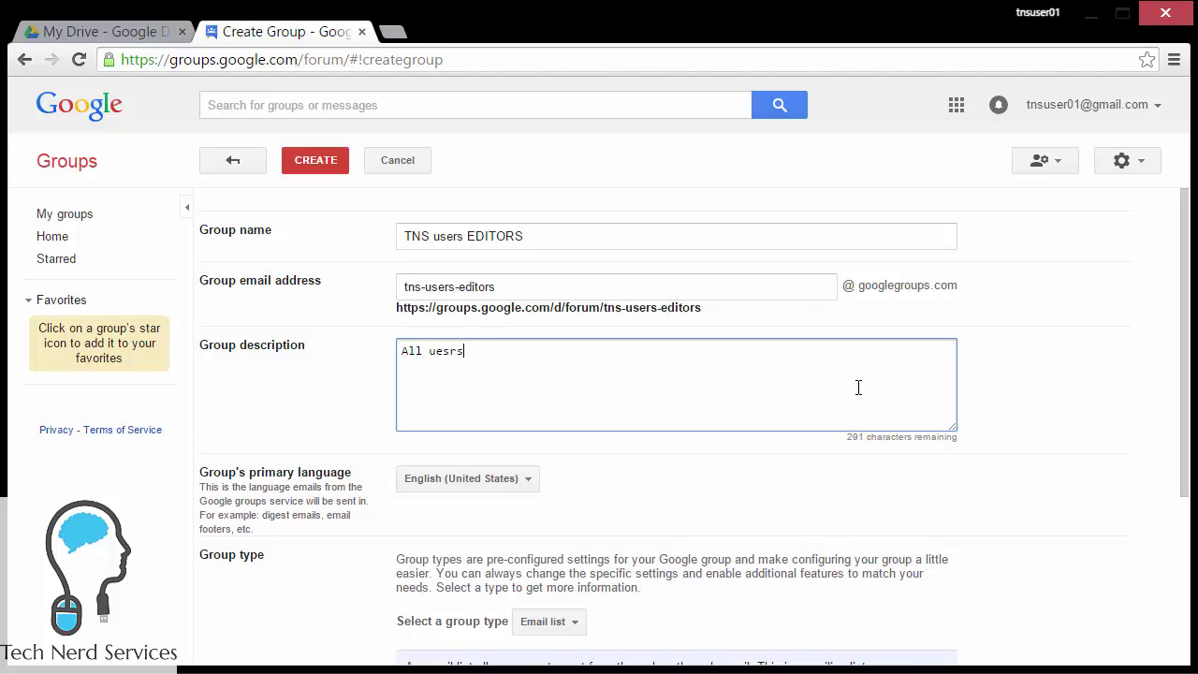
pyautogui.write('added to this groups will be able t')
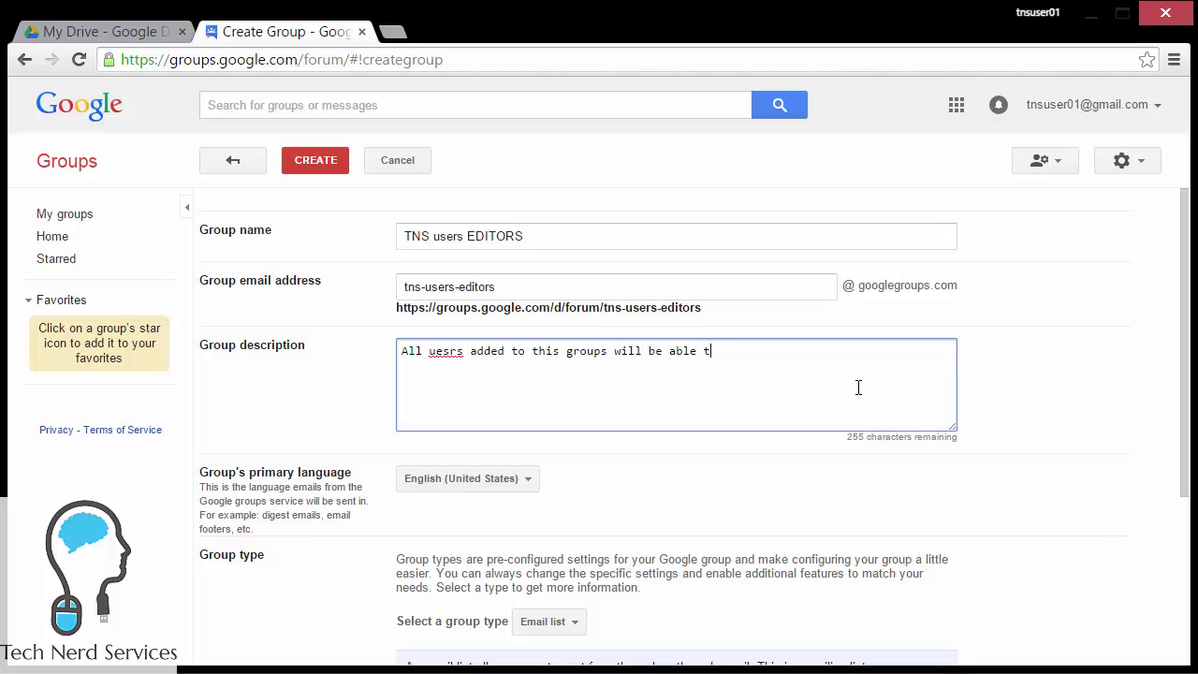
pyautogui.write('o edit files shared with the office.')
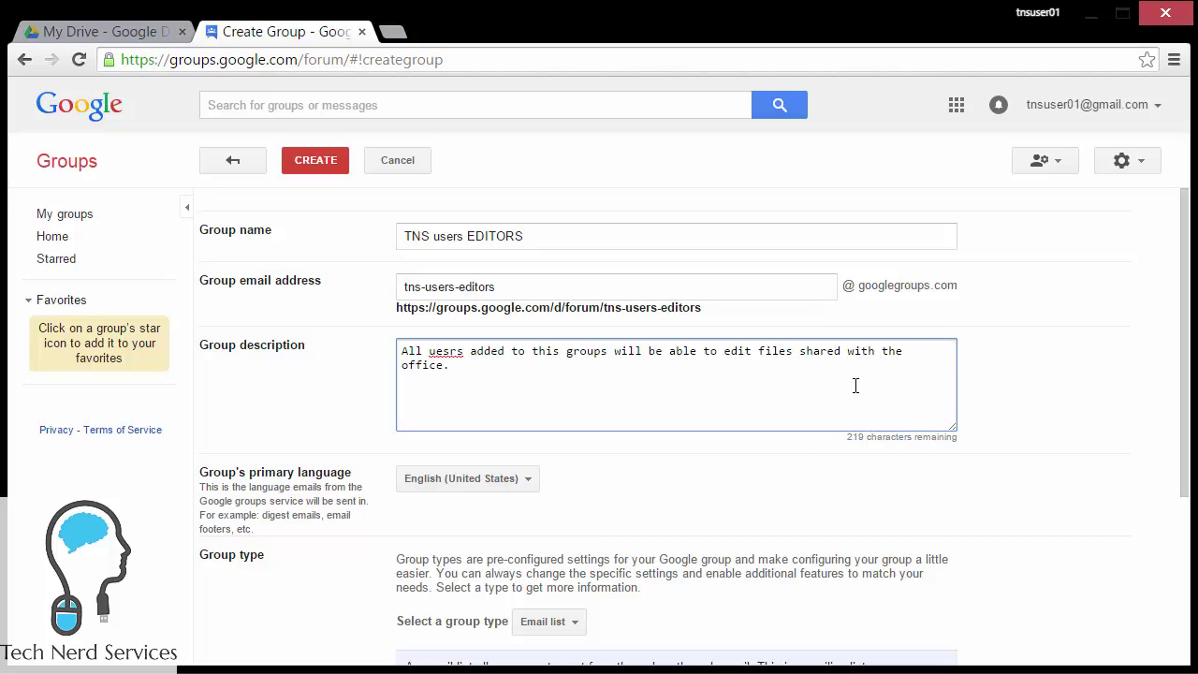
# Step: Keep Email list as the group type and restrict joining to only invited users
pyautogui.scroll(-1, 796, 449)
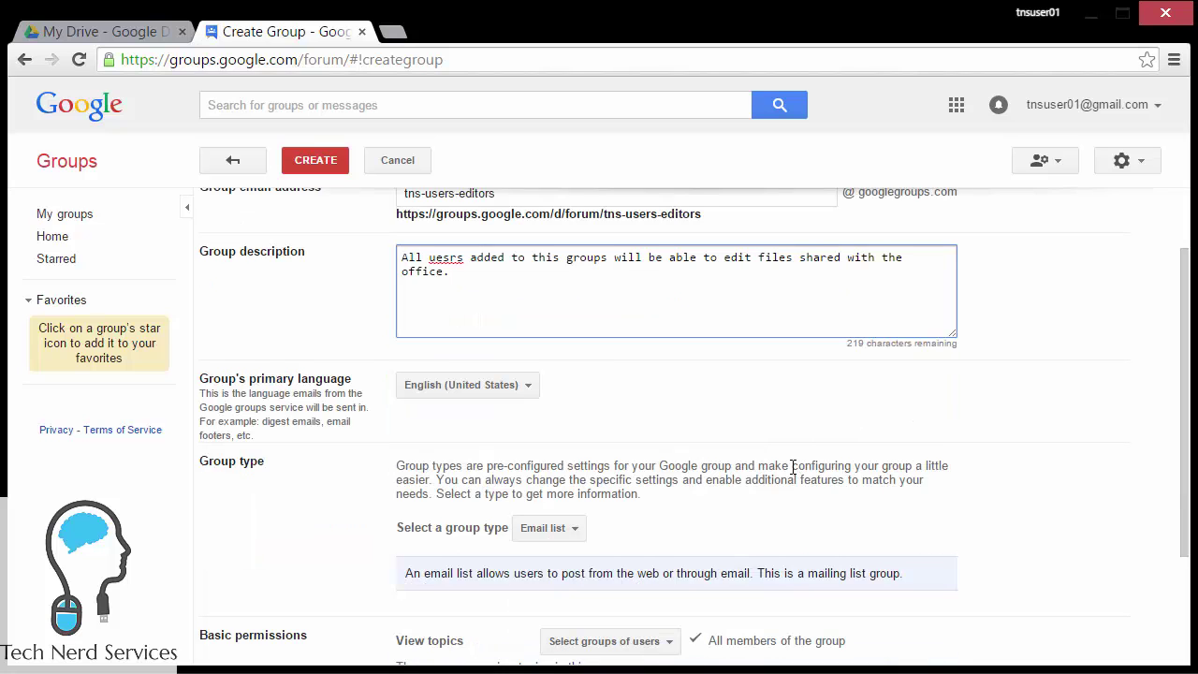
pyautogui.scroll(-2, 650, 478)
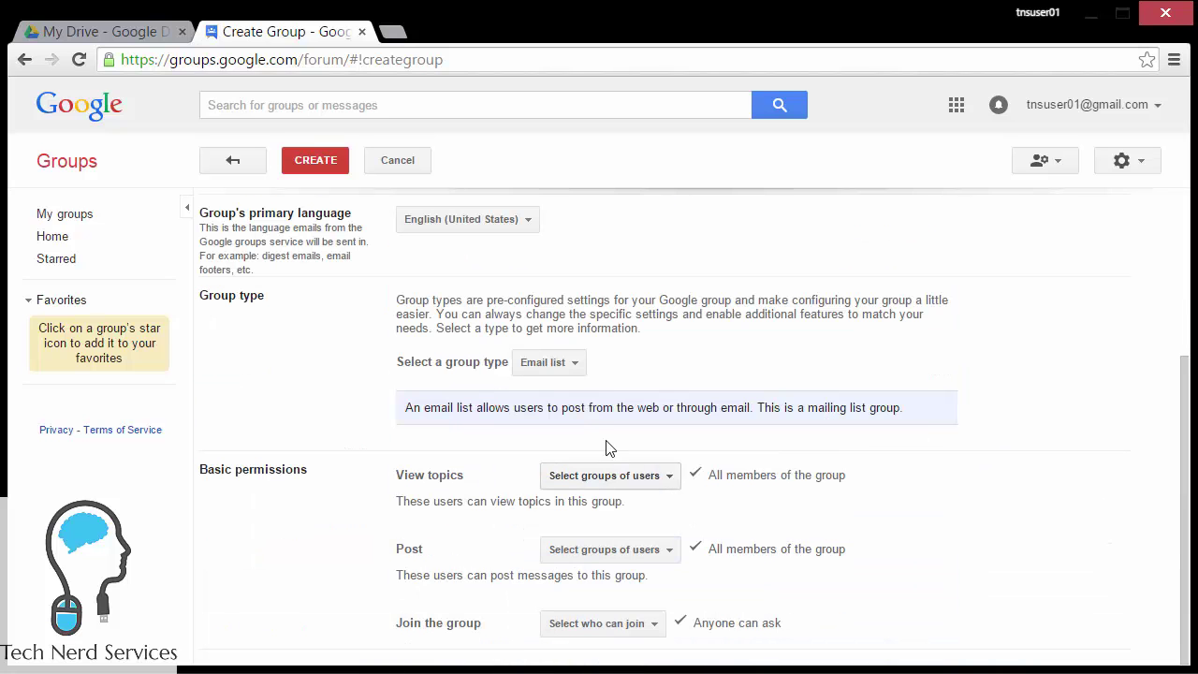
pyautogui.click(571, 373)
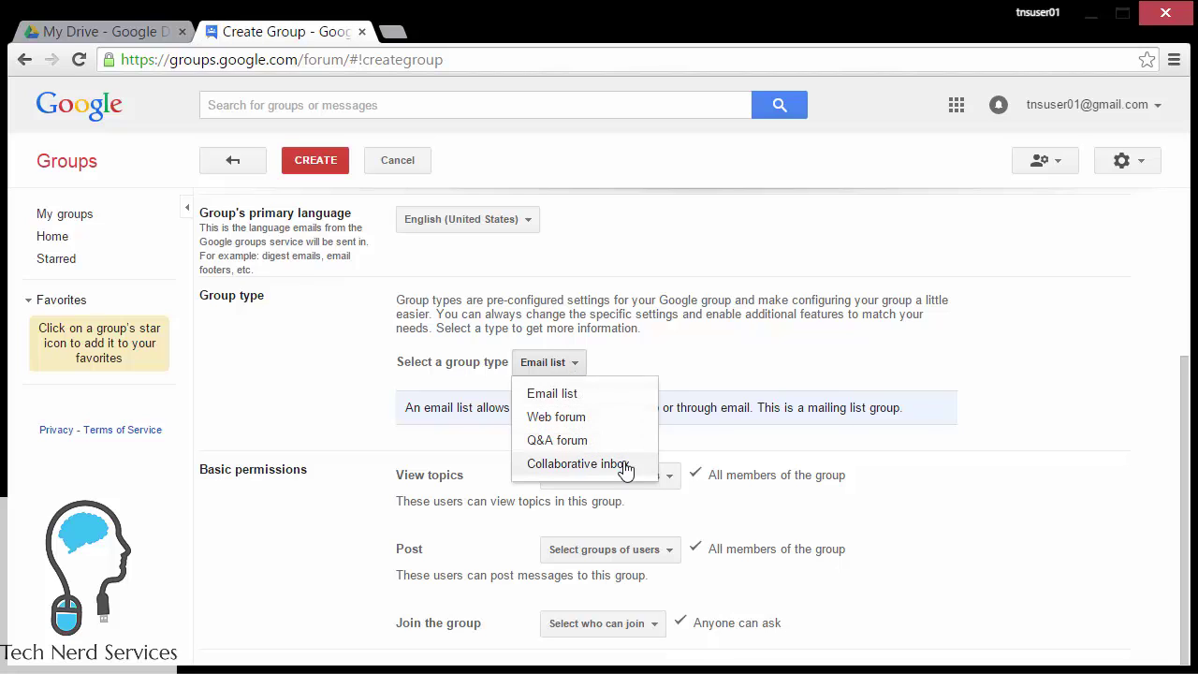
pyautogui.click(632, 402)
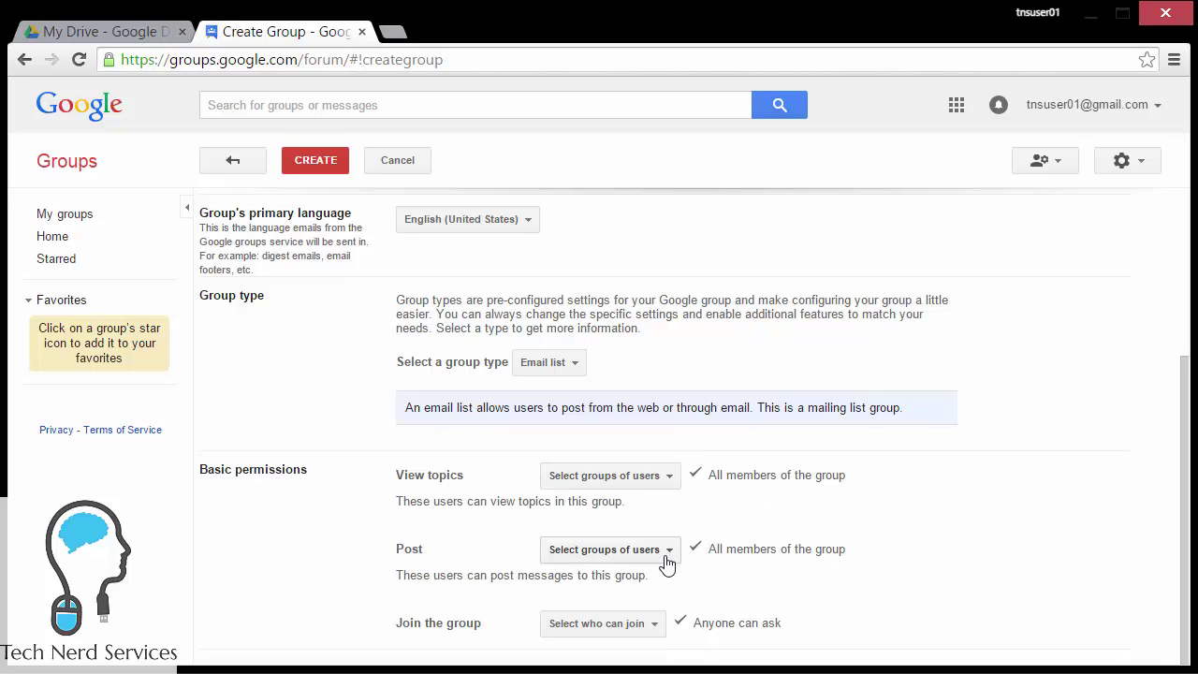
pyautogui.click(654, 634)
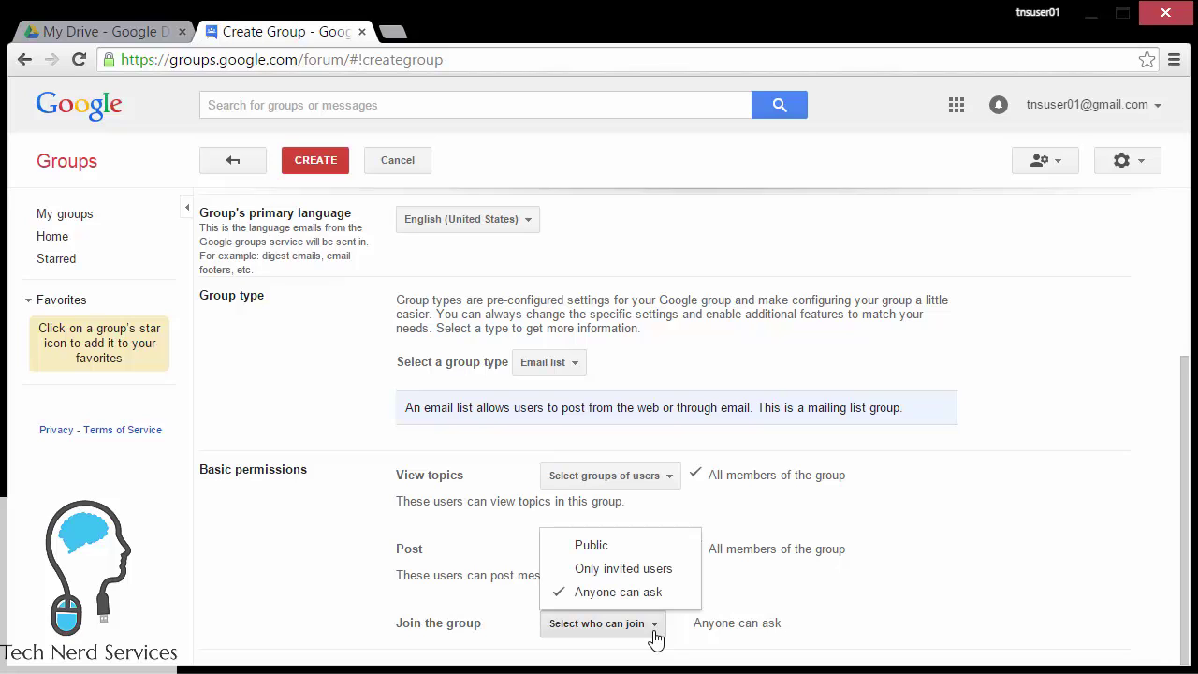
pyautogui.click(670, 569)
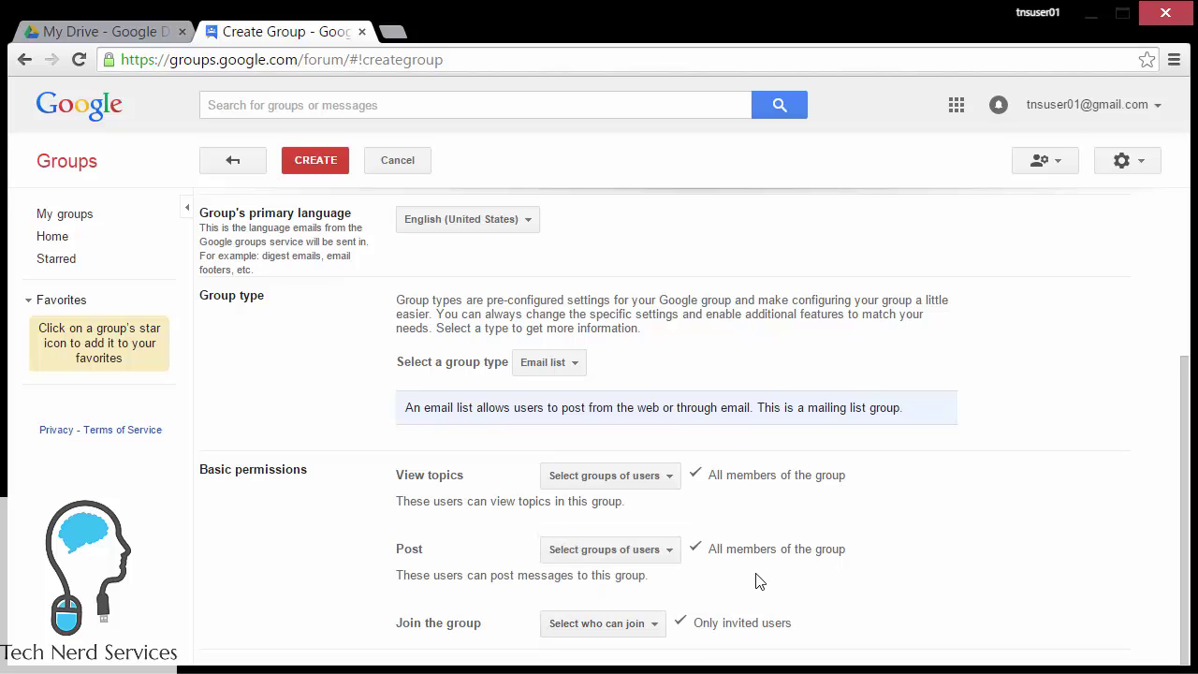
# Step: Create TNS users EDITORS after verification, keep the original profile settings, and view its members
pyautogui.click(331, 174)
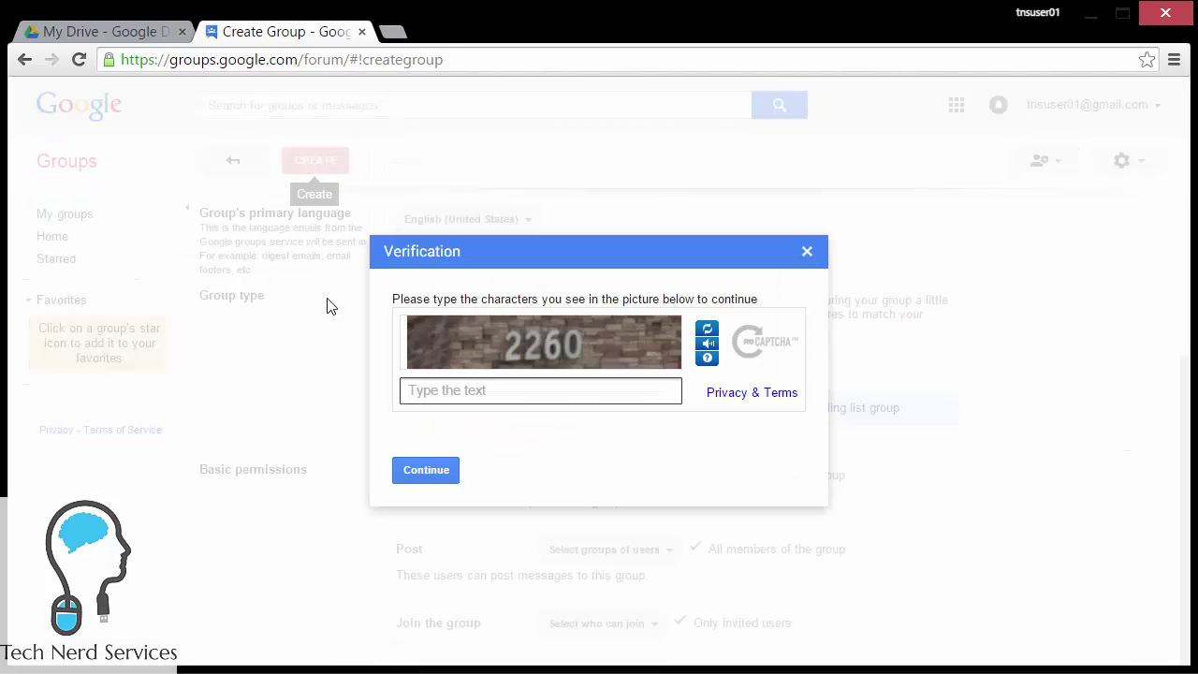
pyautogui.write('2260')
pyautogui.click(455, 474)
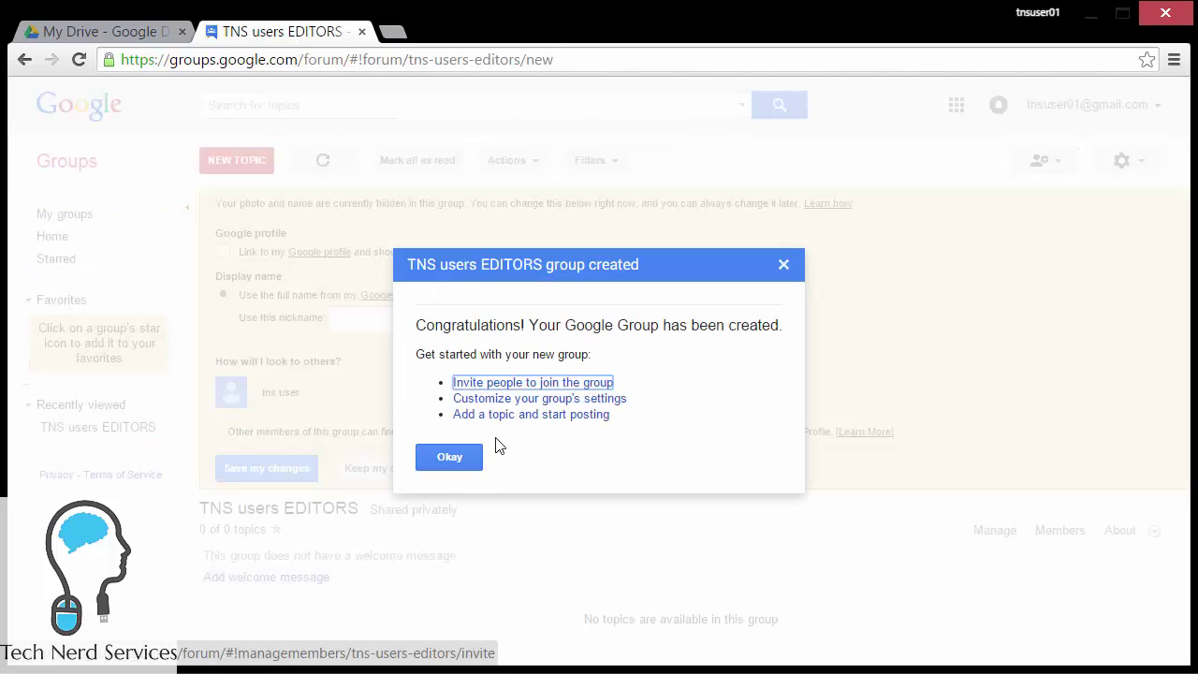
pyautogui.click(449, 457)
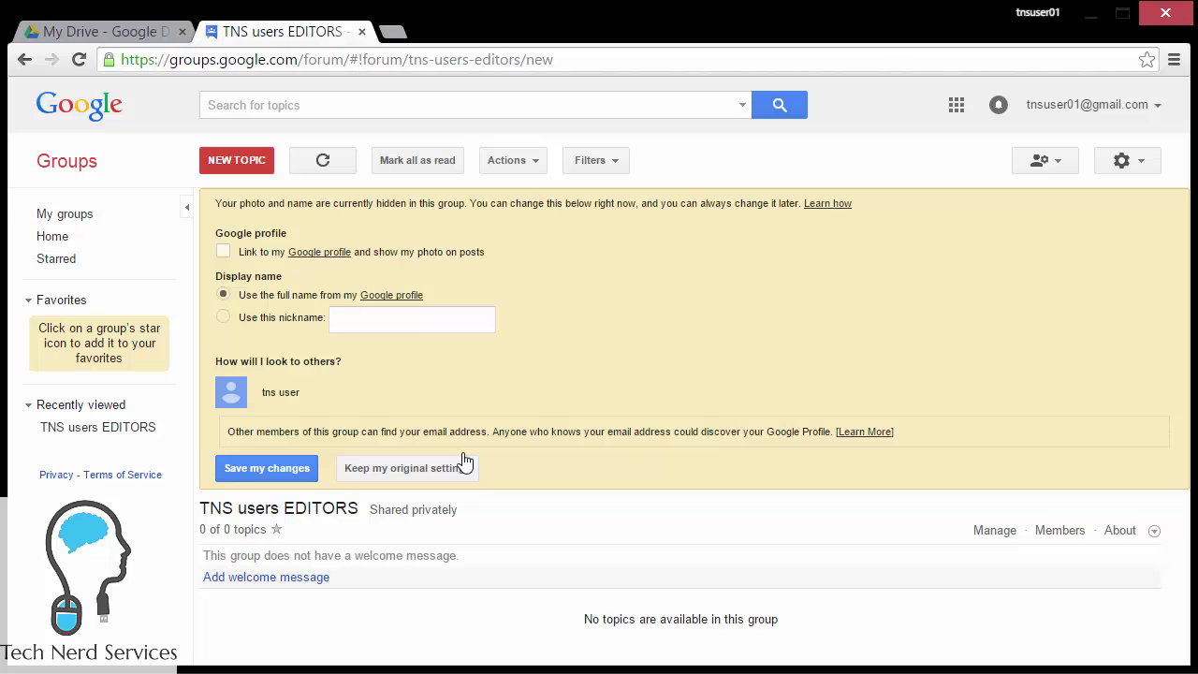
pyautogui.click(361, 479)
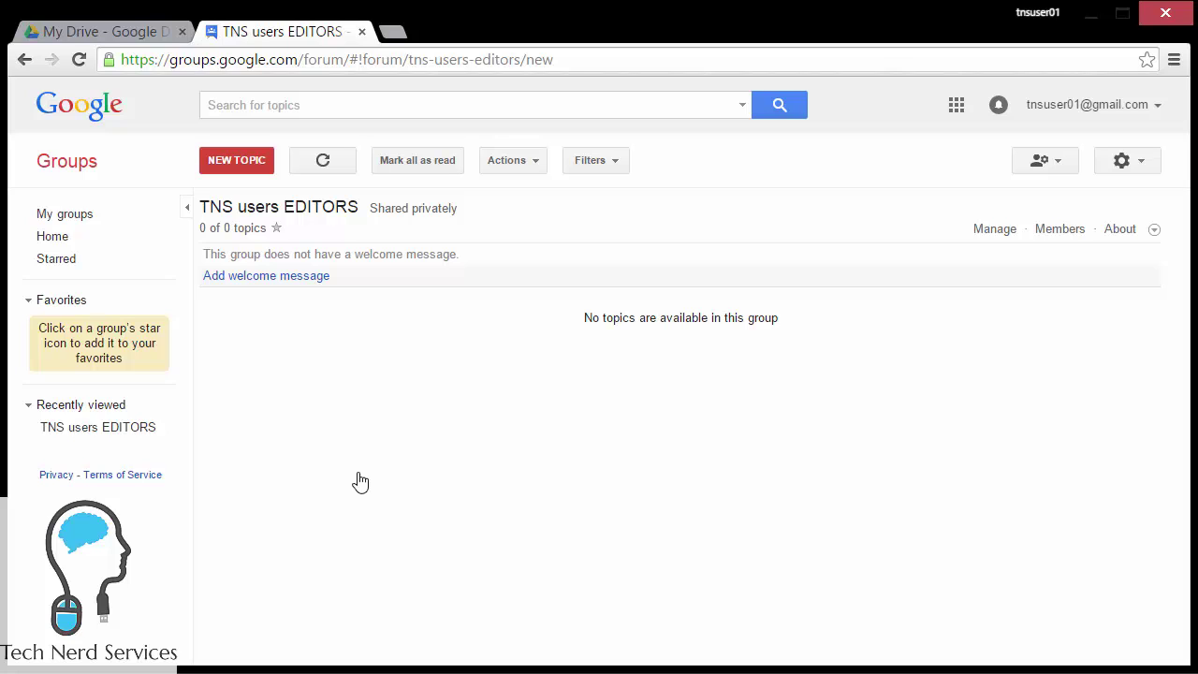
pyautogui.click(1059, 234)
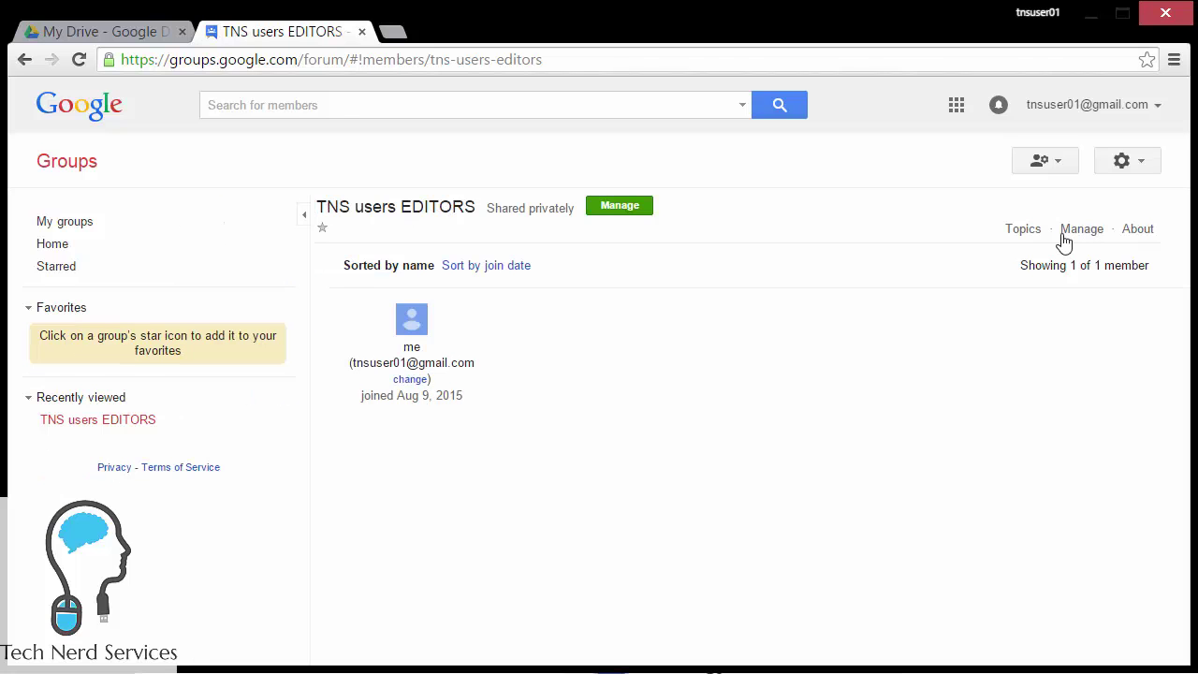
# Step: Start a direct add of members and enter the first five test-account addresses from autocomplete
pyautogui.click(1072, 234)
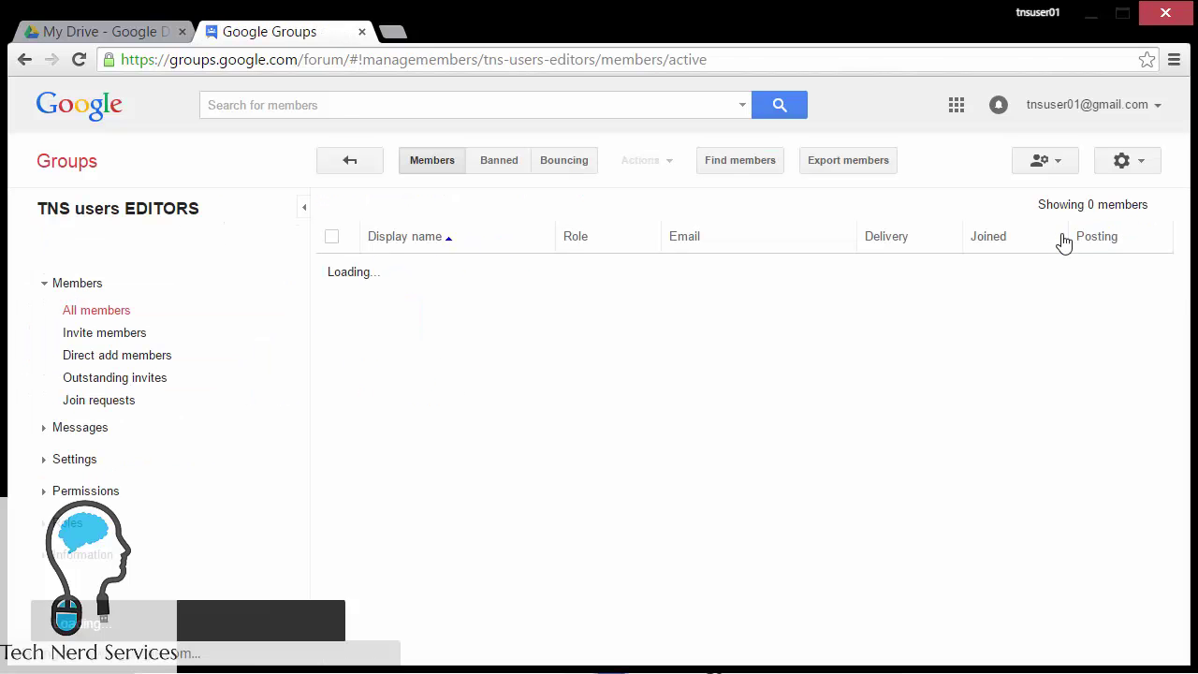
pyautogui.click(135, 357)
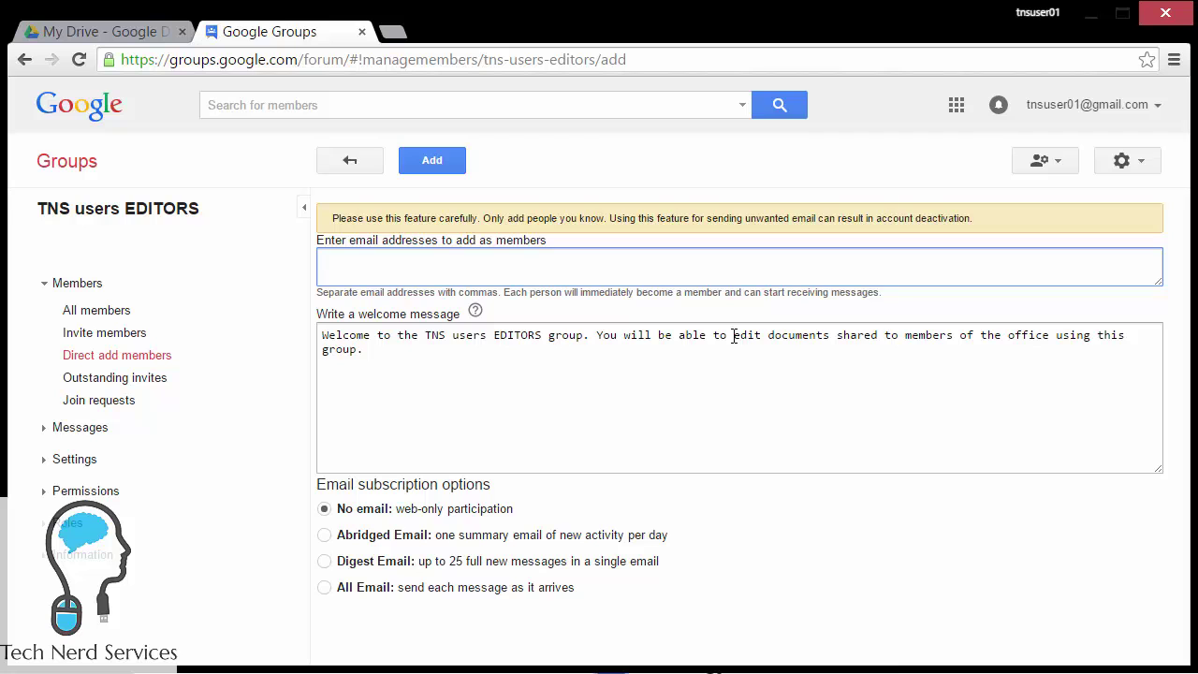
pyautogui.write('tns')
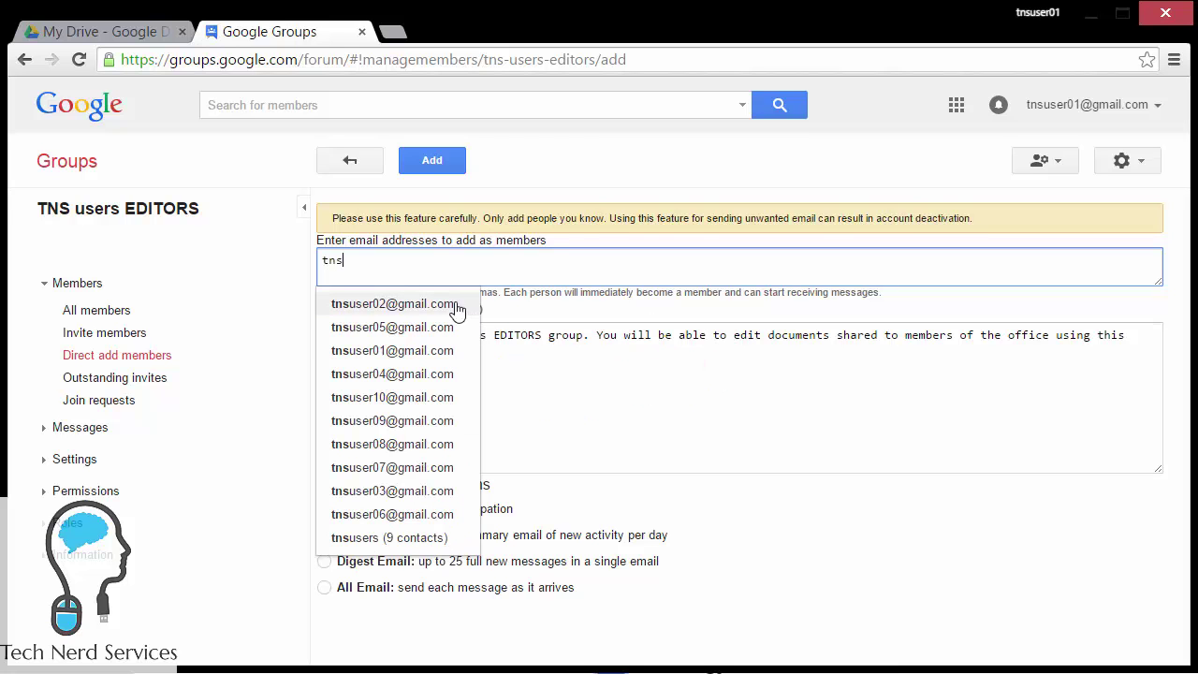
pyautogui.click(451, 306)
pyautogui.write('tns')
pyautogui.click(415, 491)
pyautogui.write('tns')
pyautogui.click(394, 374)
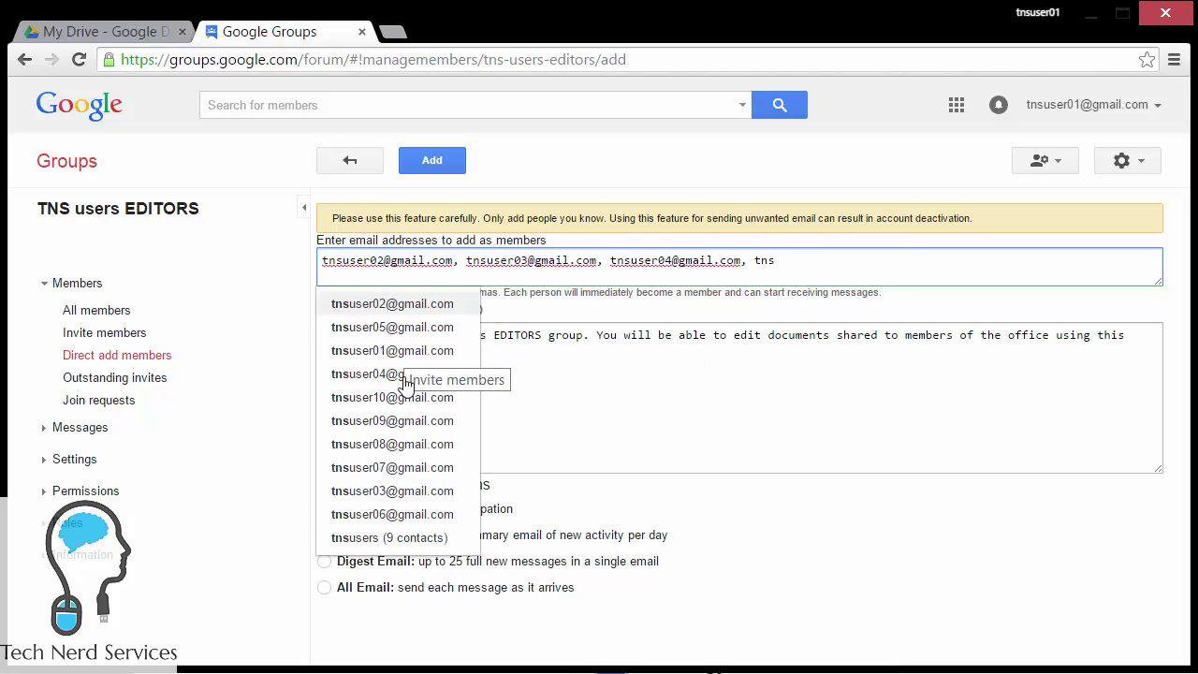
pyautogui.click(398, 327)
pyautogui.write('tns')
pyautogui.click(398, 513)
# Step: Add the remaining four test-account addresses and clear the leftover partial text
pyautogui.write('tns')
pyautogui.click(395, 467)
pyautogui.write('tns')
pyautogui.click(412, 444)
pyautogui.write('tns')
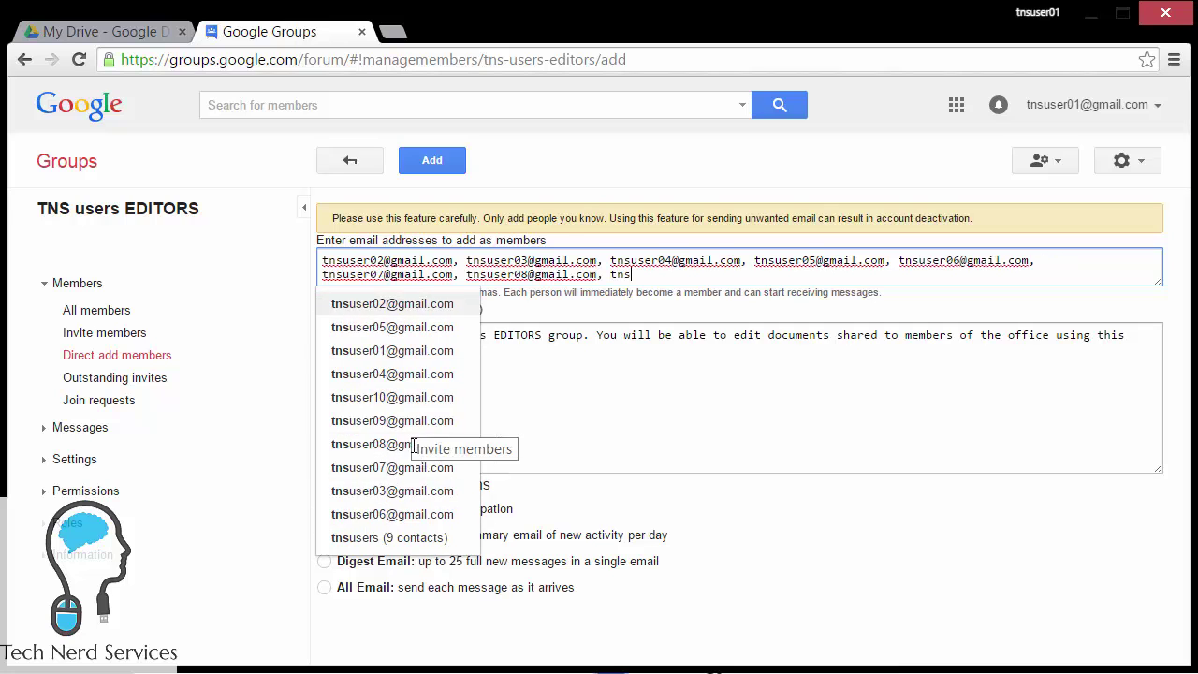
pyautogui.click(420, 423)
pyautogui.write('tns')
pyautogui.click(426, 399)
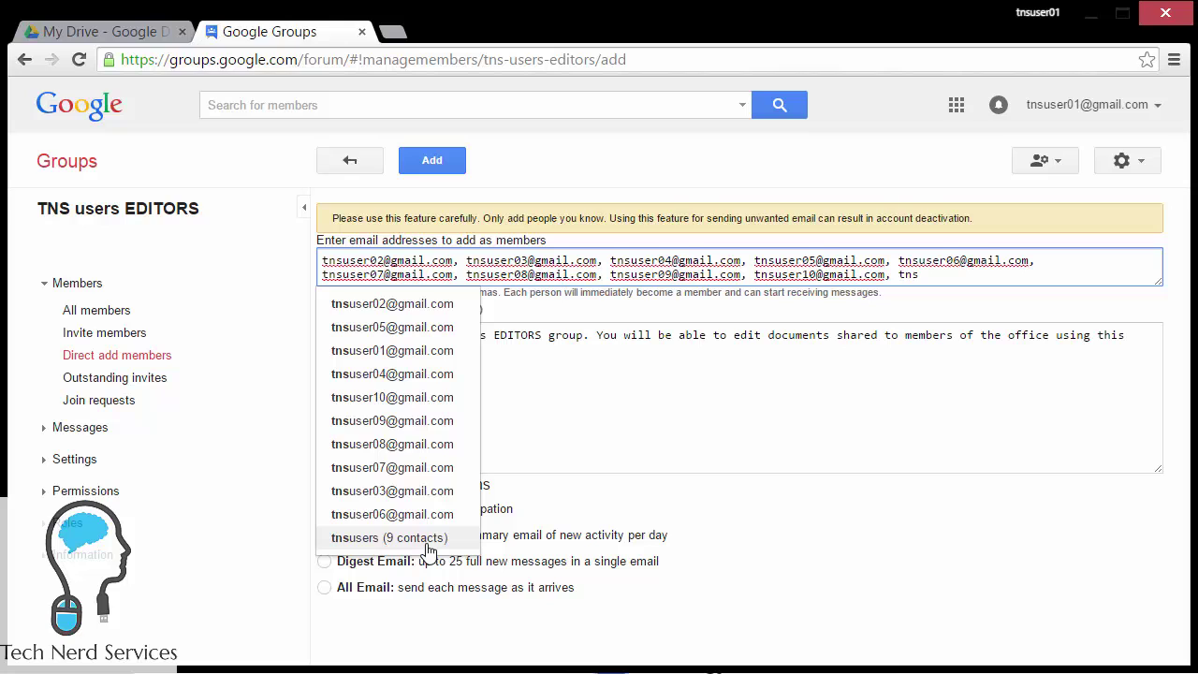
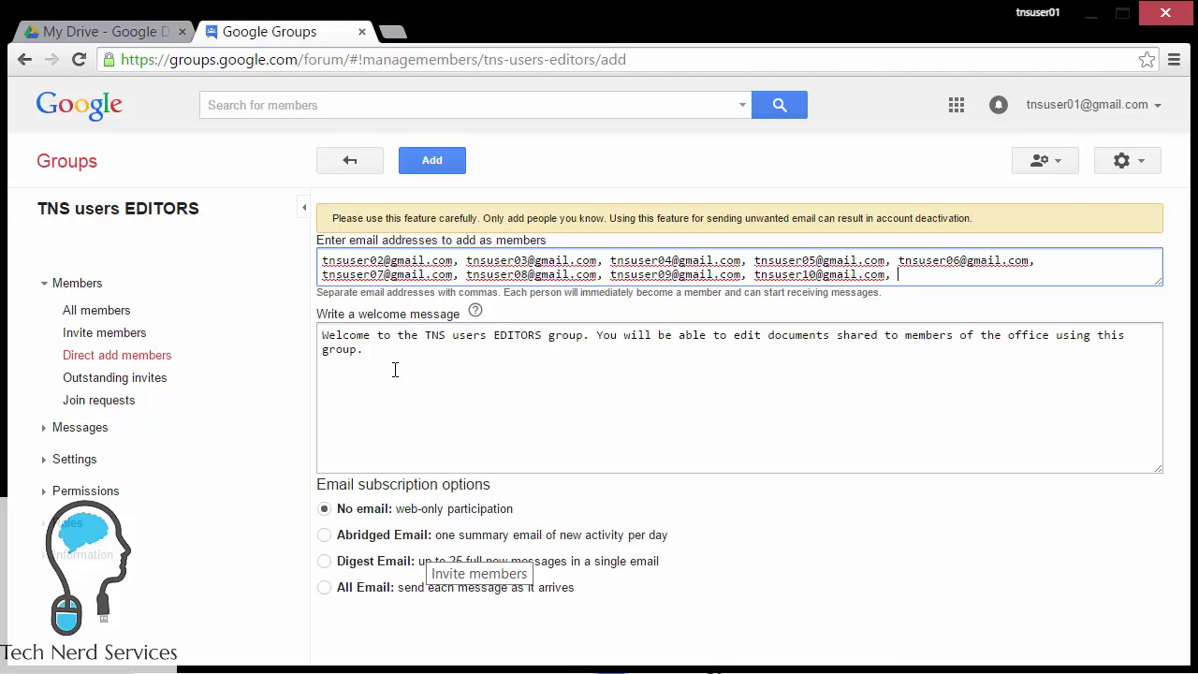
pyautogui.click(903, 543)
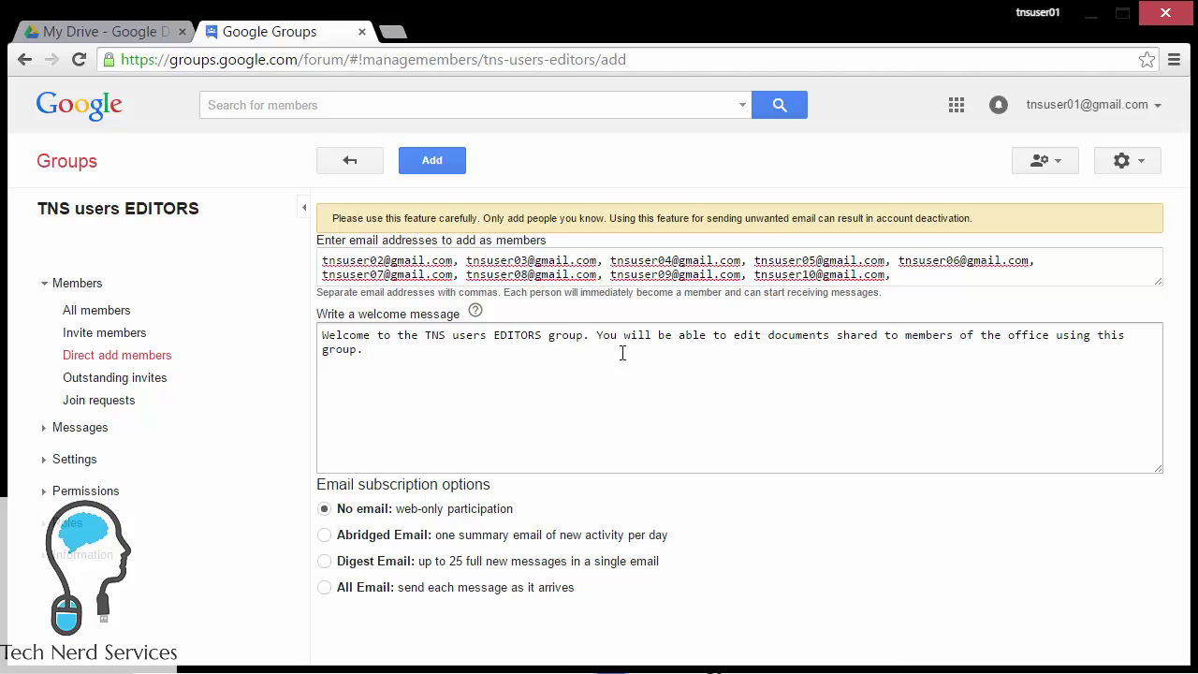
# Step: Submit the nine addresses to TNS users EDITORS after verification and return to its topics page
pyautogui.click(453, 173)
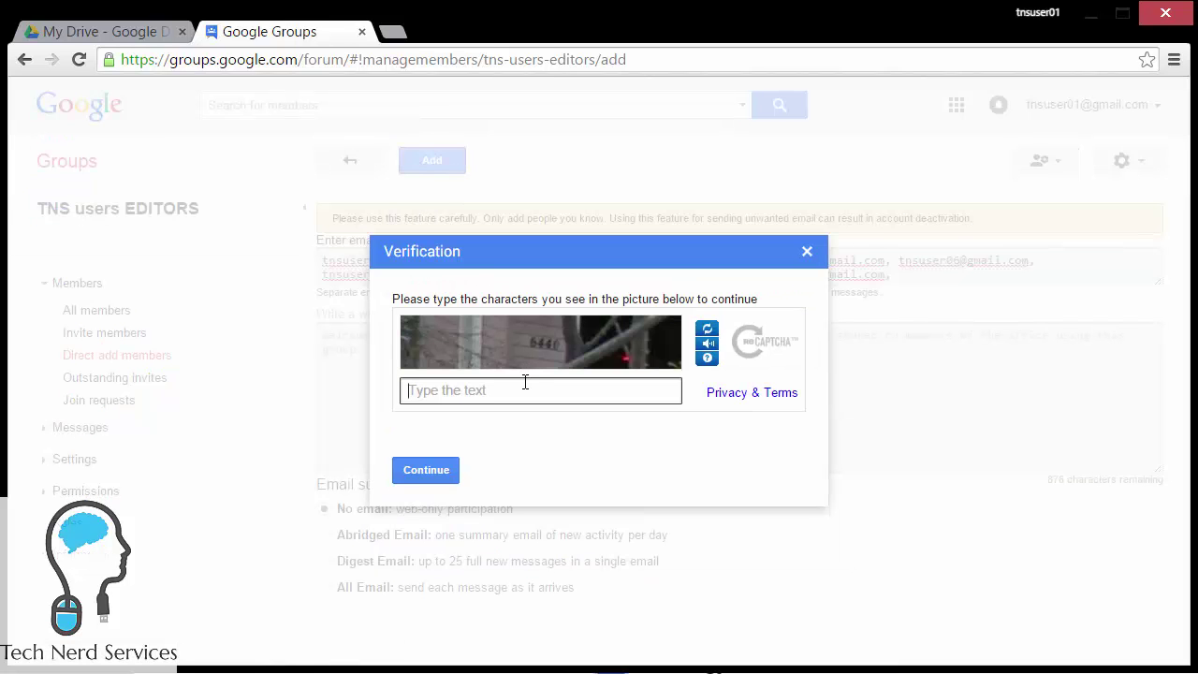
pyautogui.write('6440')
pyautogui.click(447, 473)
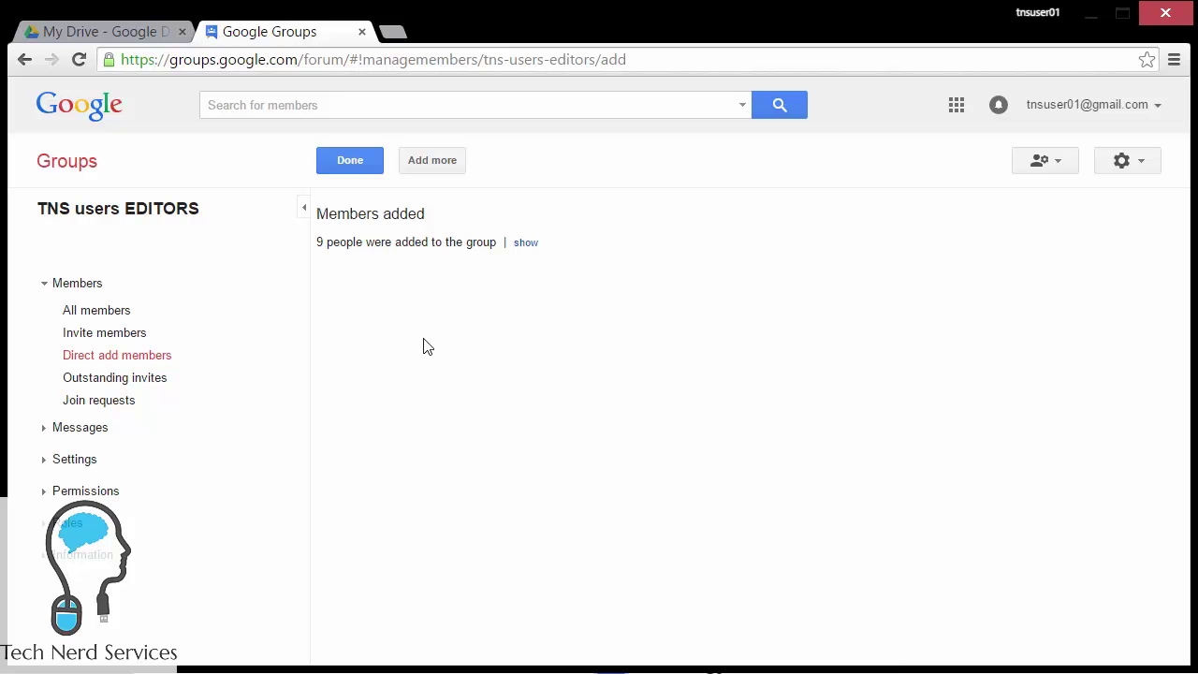
pyautogui.click(364, 170)
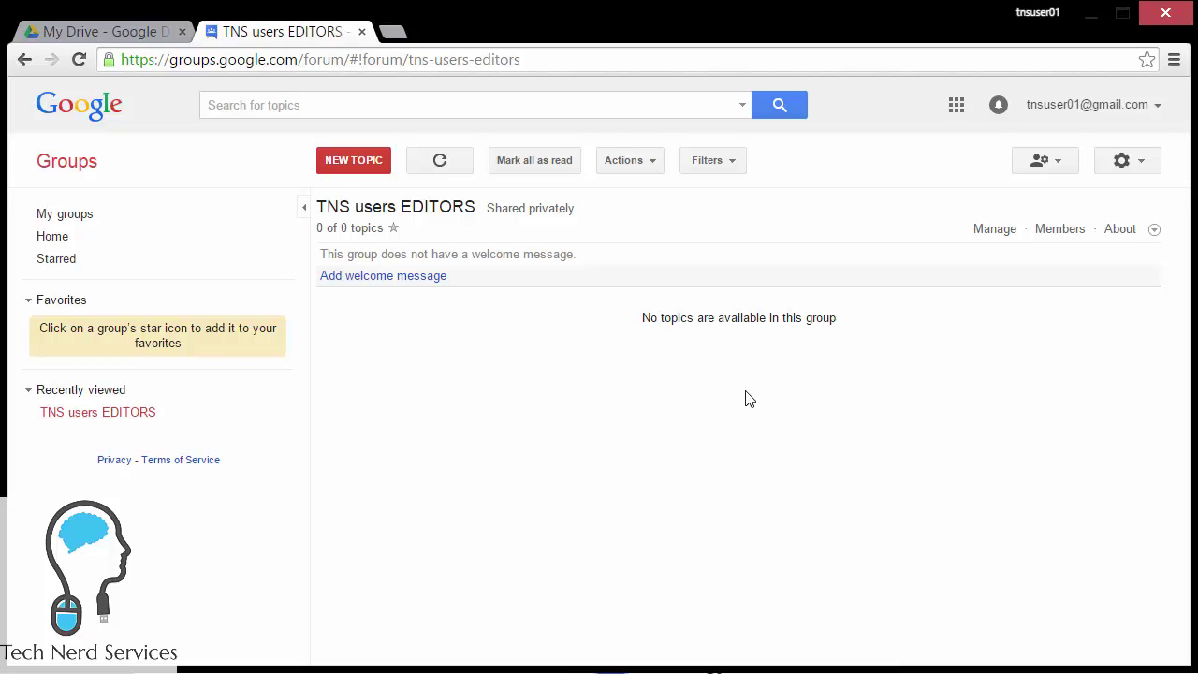
# Step: Open Group settings from the gear menu to see the group's email address
pyautogui.click(1124, 174)
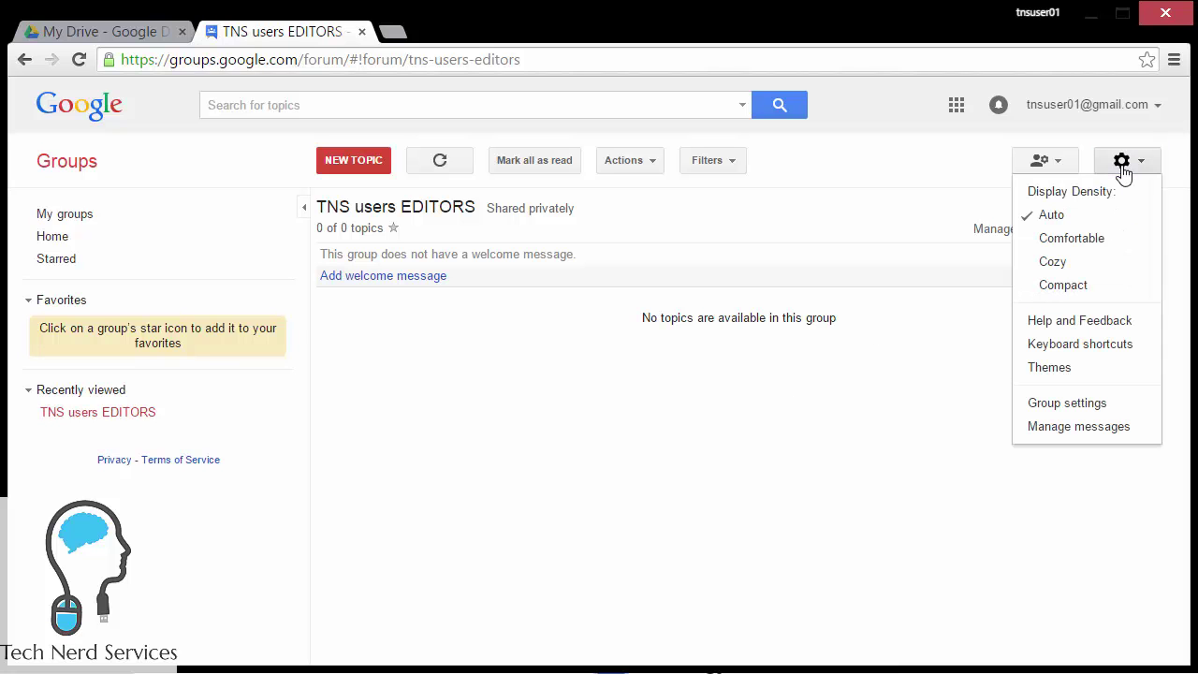
pyautogui.click(1094, 408)
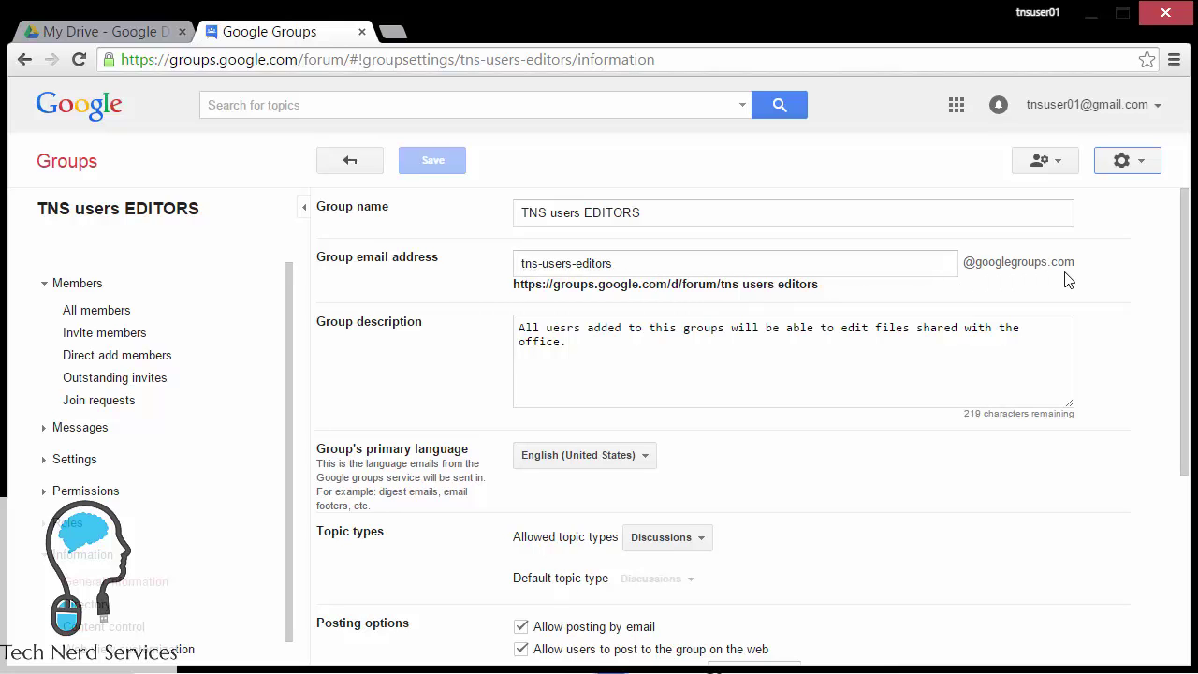
# Step: Remove all seven individual users from Sample Google Doc's sharing settings and save
pyautogui.click(134, 41)
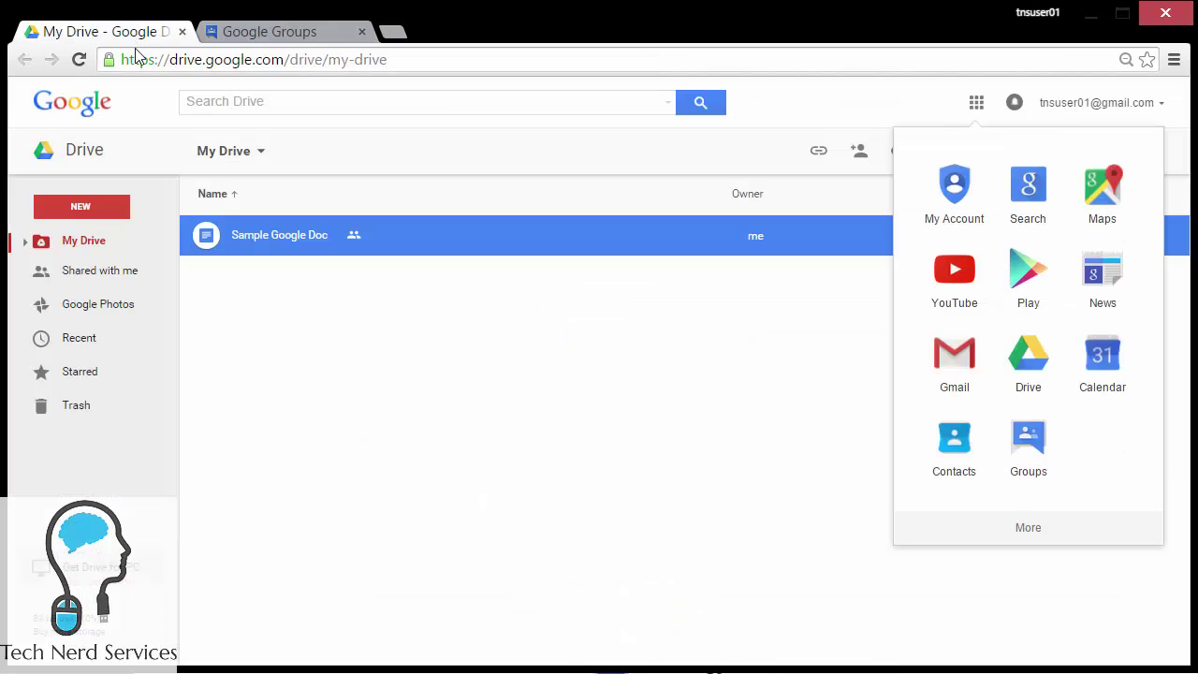
pyautogui.click(815, 236)
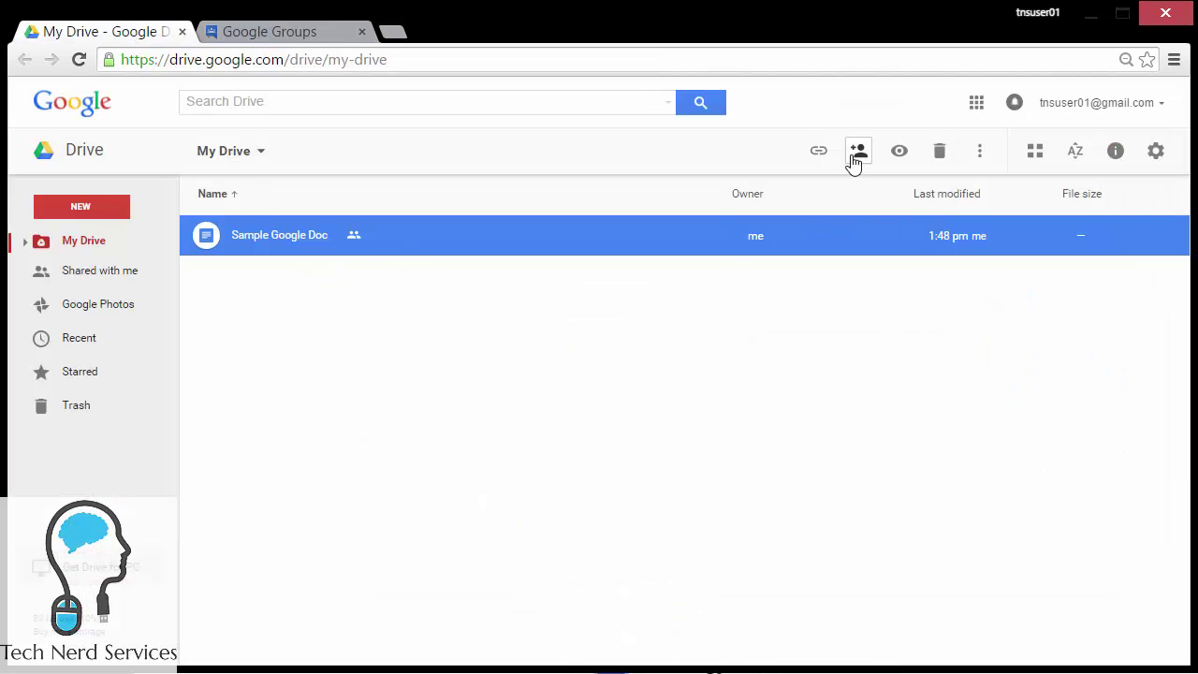
pyautogui.click(853, 157)
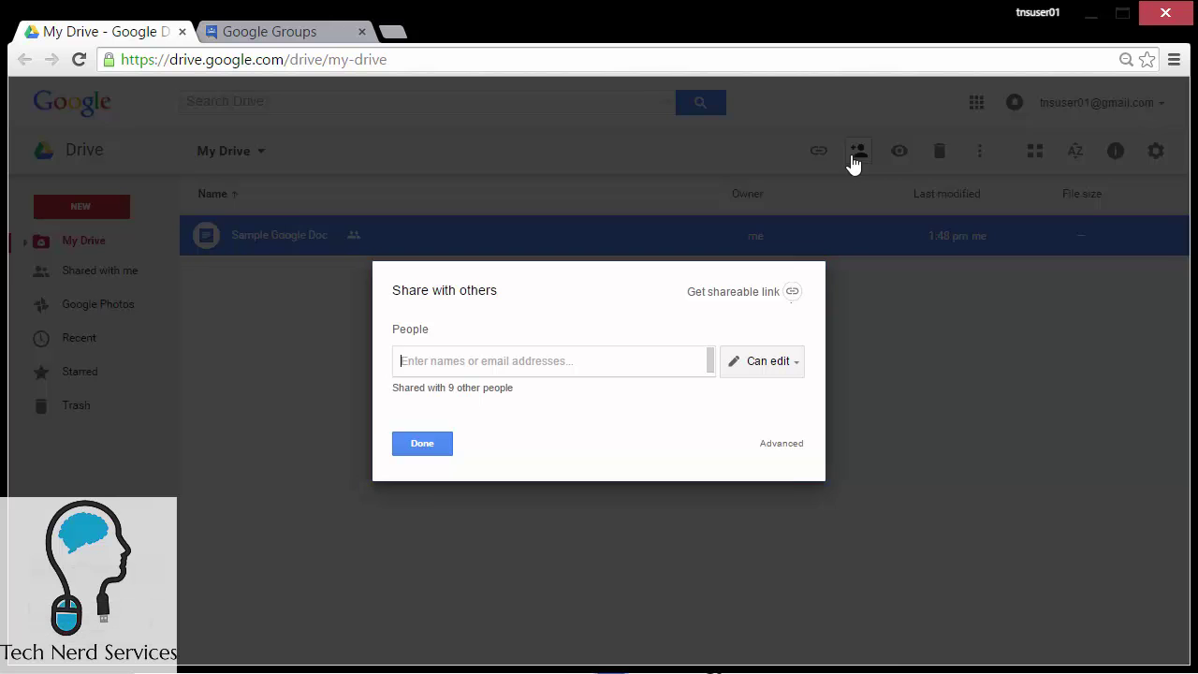
pyautogui.click(791, 443)
pyautogui.click(784, 387)
pyautogui.click(781, 424)
pyautogui.scroll(-3, 784, 431)
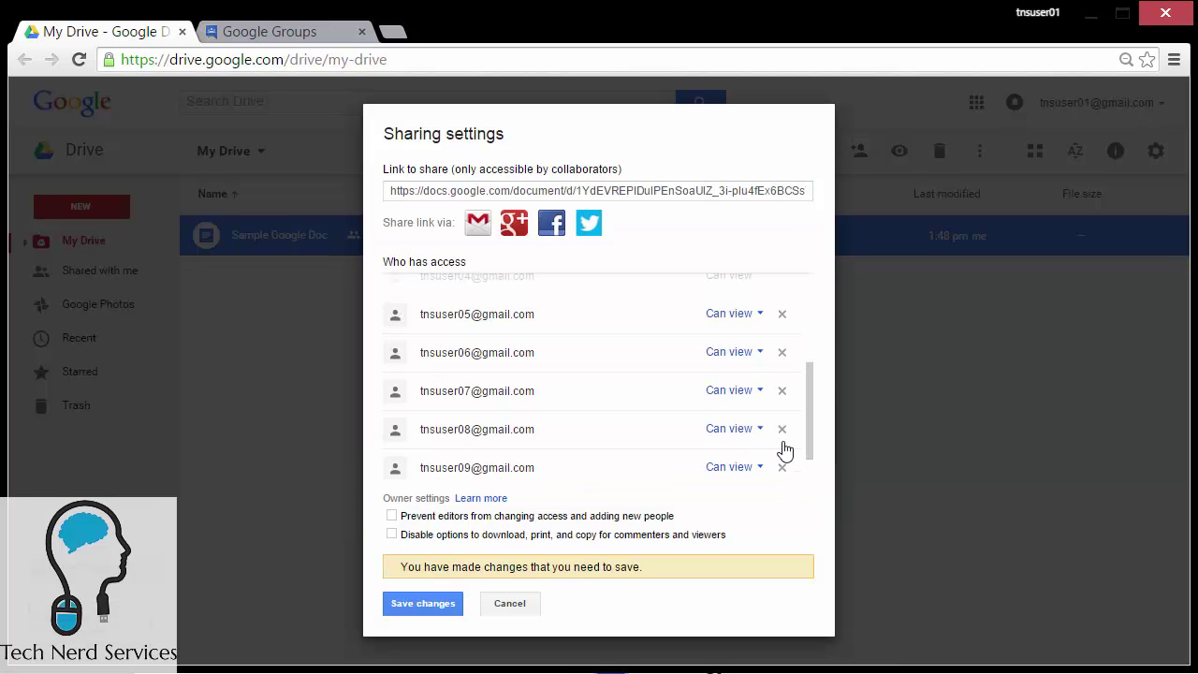
pyautogui.click(782, 309)
pyautogui.click(781, 348)
pyautogui.click(781, 385)
pyautogui.click(781, 424)
pyautogui.click(782, 462)
pyautogui.click(412, 604)
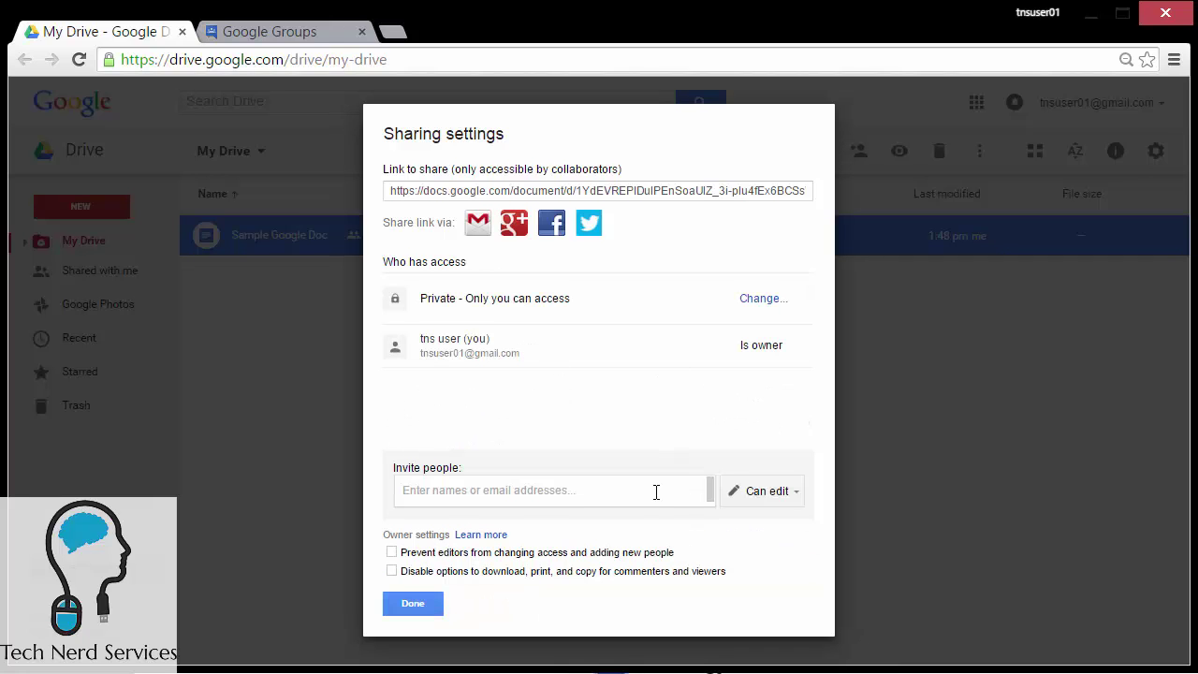
# Step: Invite the TNS users EDITORS group address to Sample Google Doc and send the invitation
pyautogui.click(656, 491)
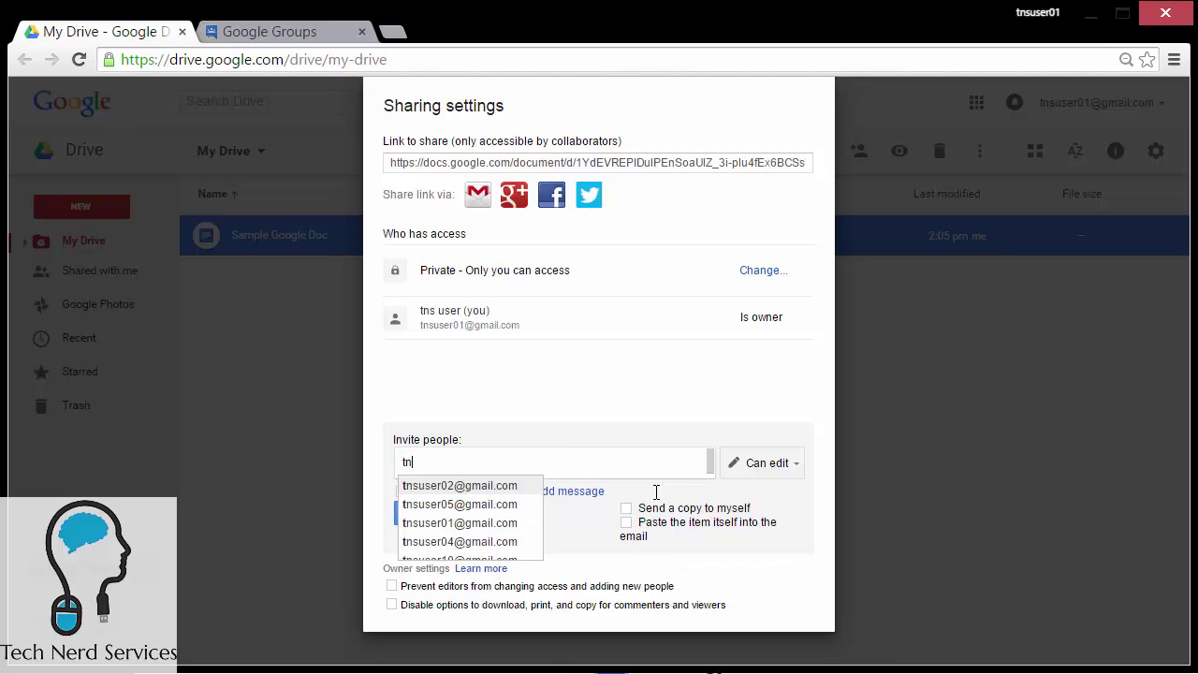
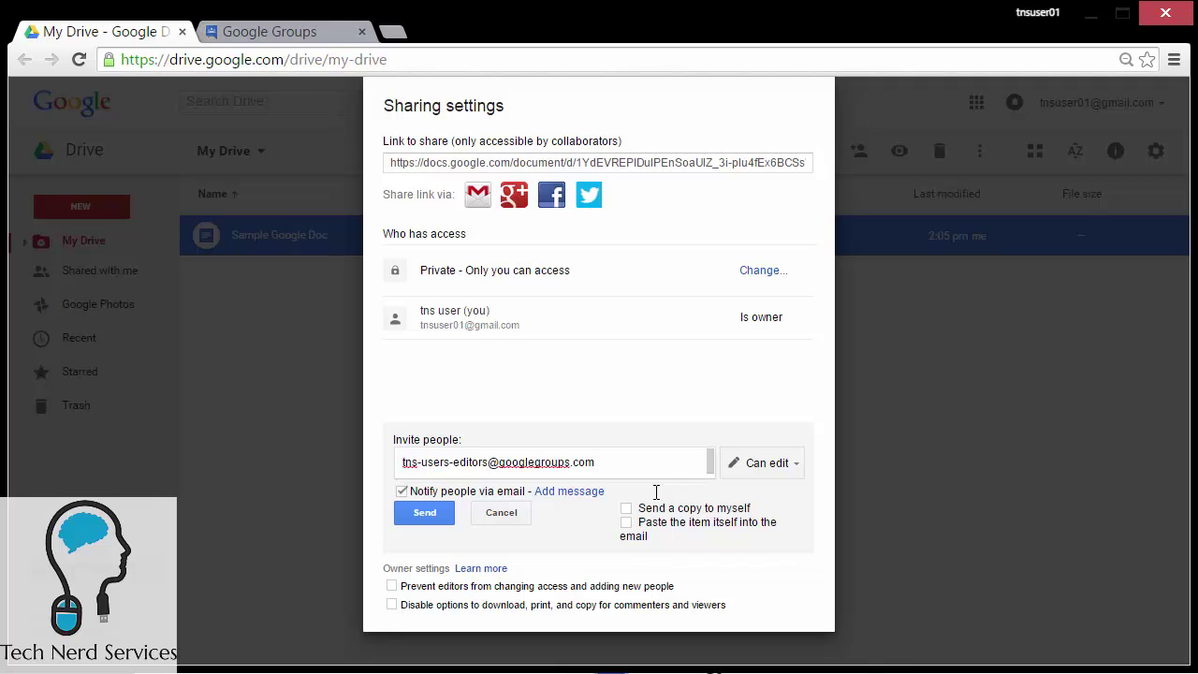
pyautogui.click(312, 42)
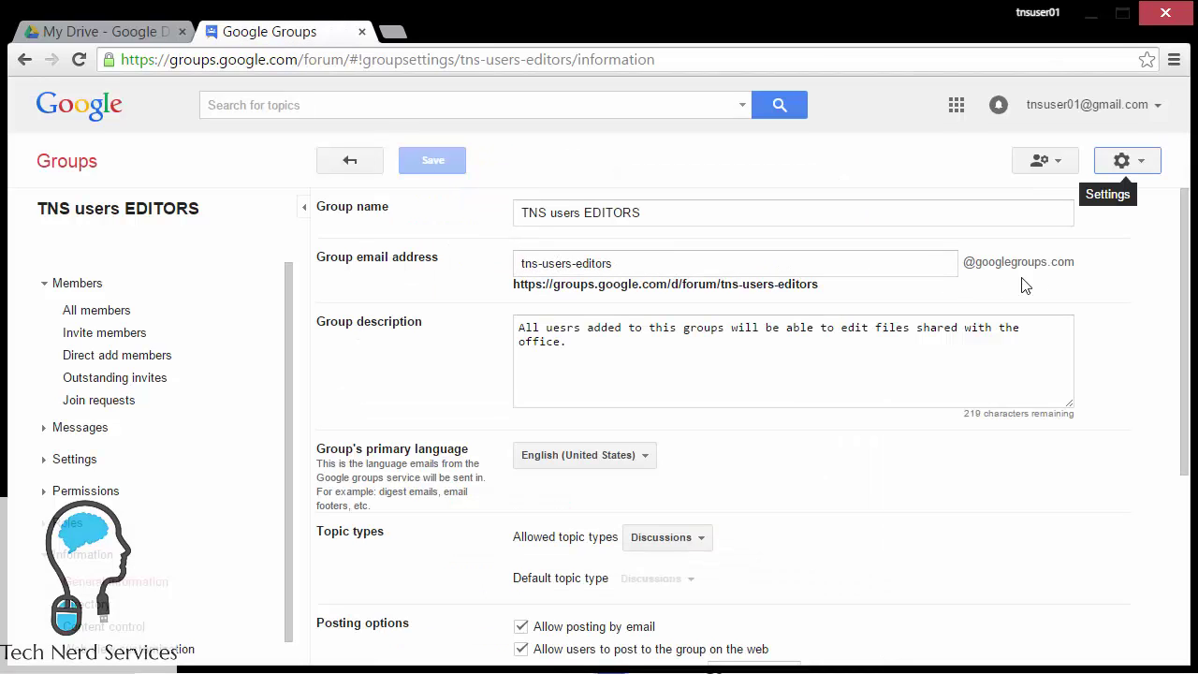
pyautogui.click(101, 31)
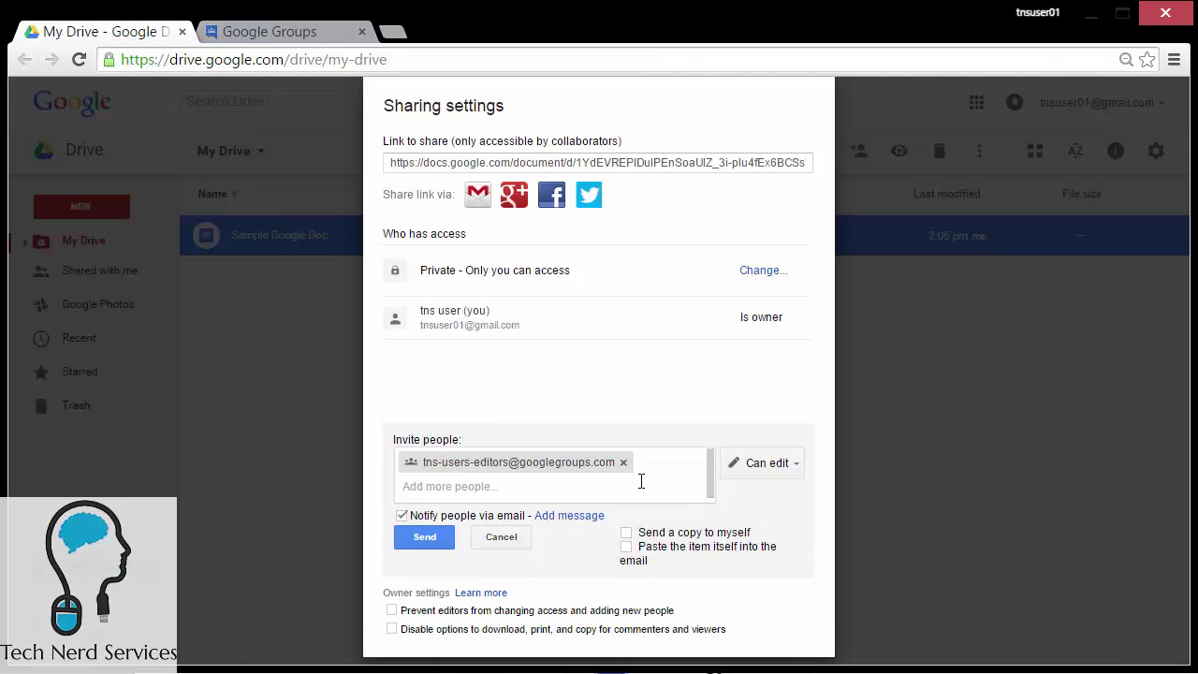
pyautogui.click(440, 539)
pyautogui.click(440, 539)
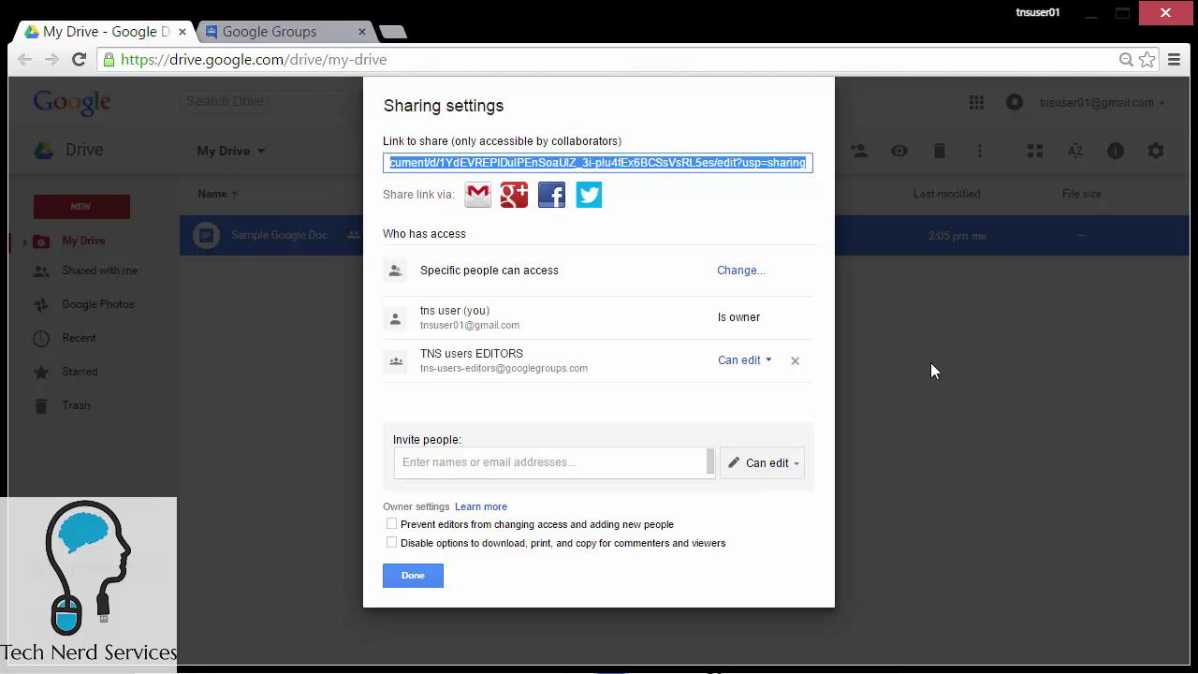
pyautogui.click(421, 575)
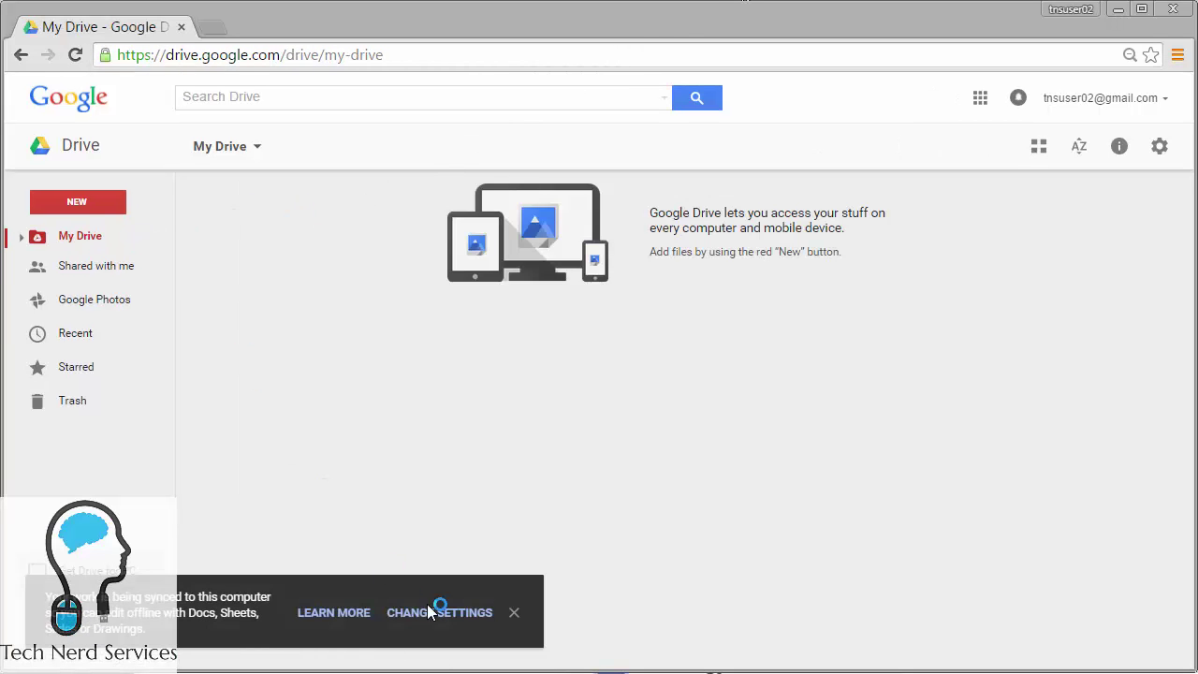
# Step: Open Sample Google Doc from Shared with me, add a new line 'Changes', and close it
pyautogui.click(514, 612)
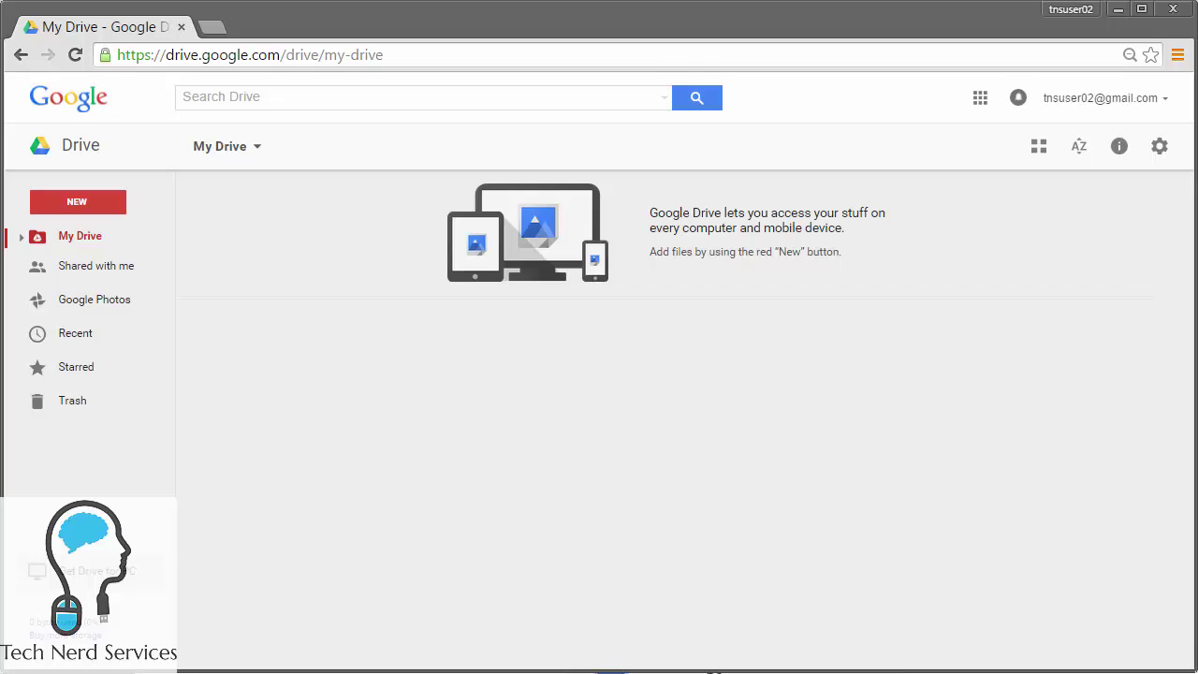
pyautogui.click(67, 269)
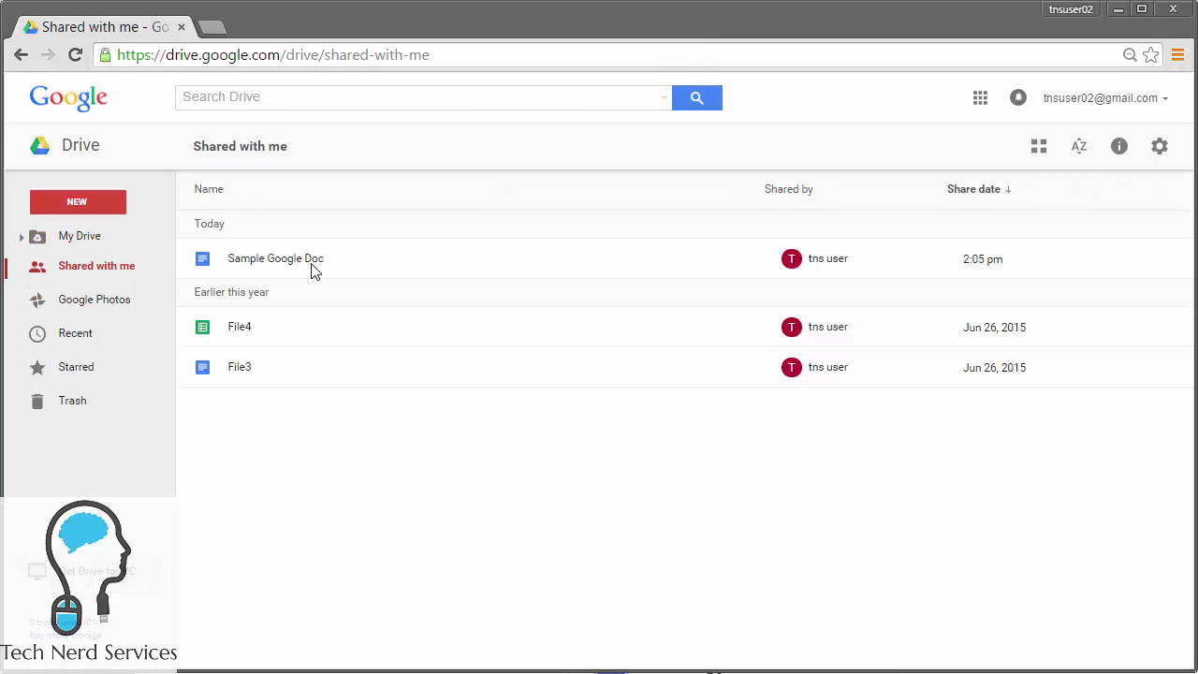
pyautogui.doubleClick(312, 271)
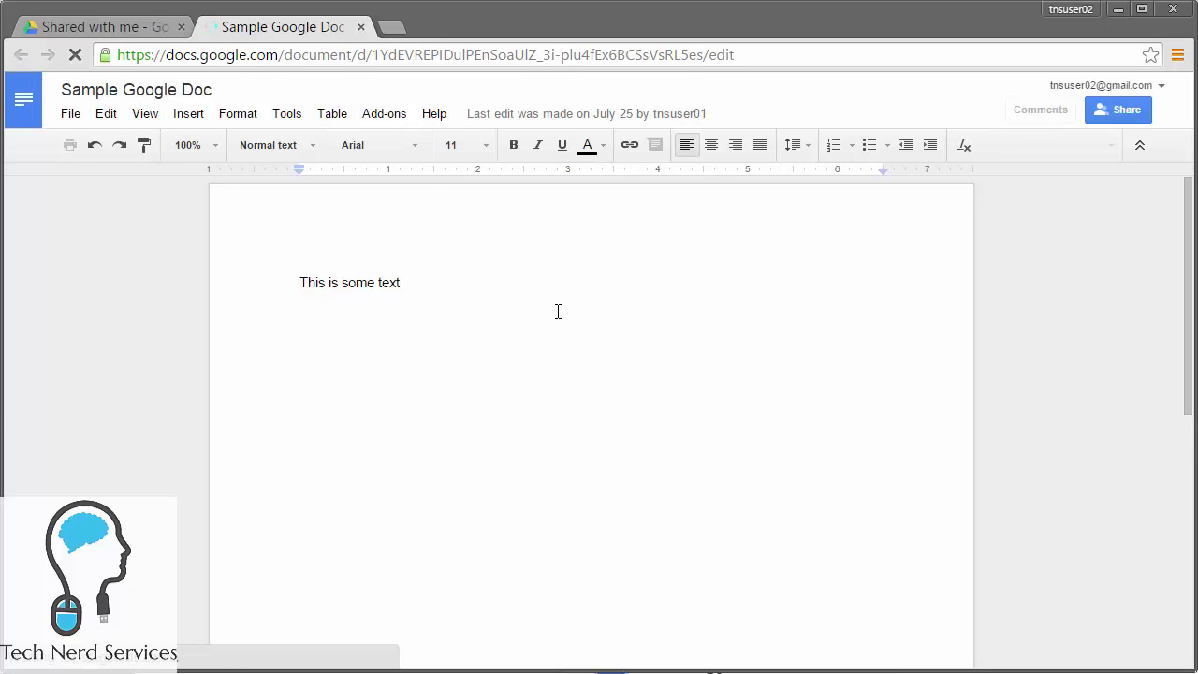
pyautogui.press('Return')
pyautogui.press('Return')
pyautogui.write('Changes')
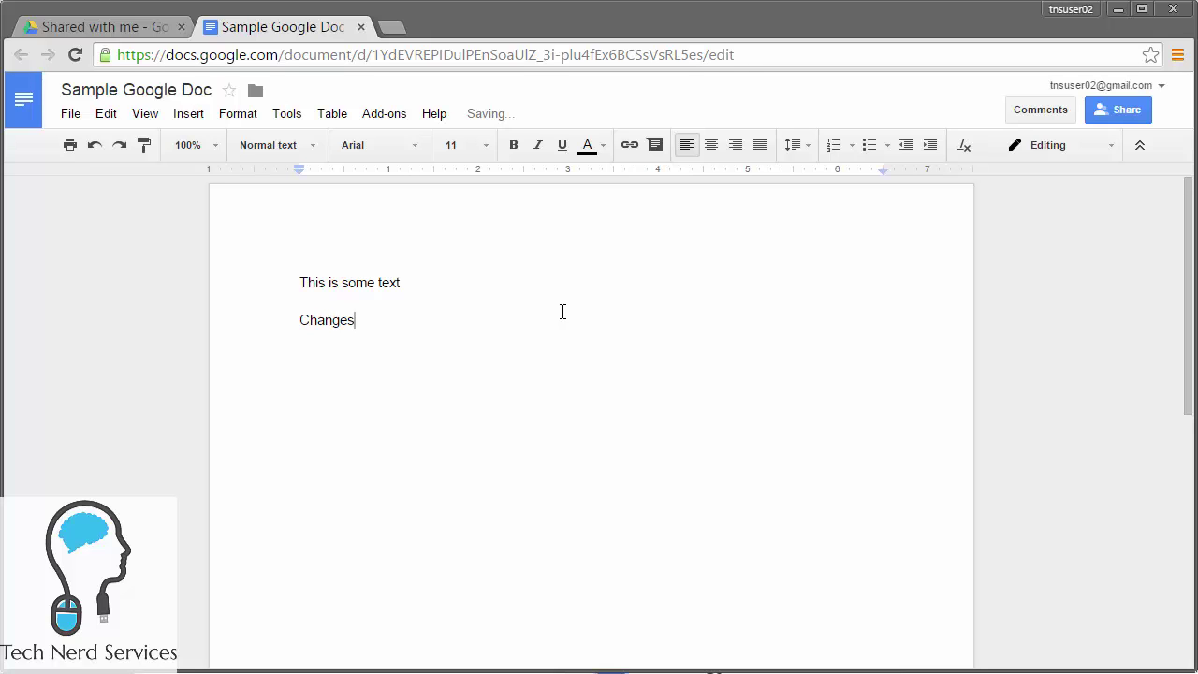
pyautogui.click(361, 34)
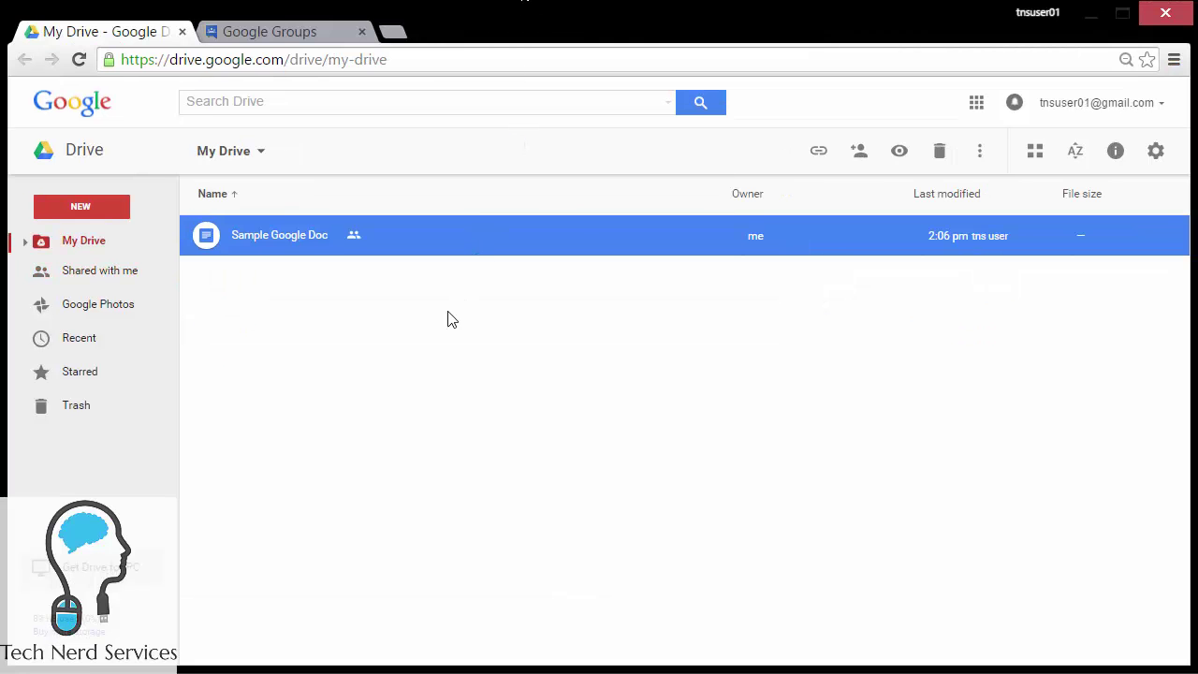
# Step: Change the TNS users EDITORS group from Can edit to Can view on Sample Google Doc
pyautogui.click(440, 316)
pyautogui.click(327, 236)
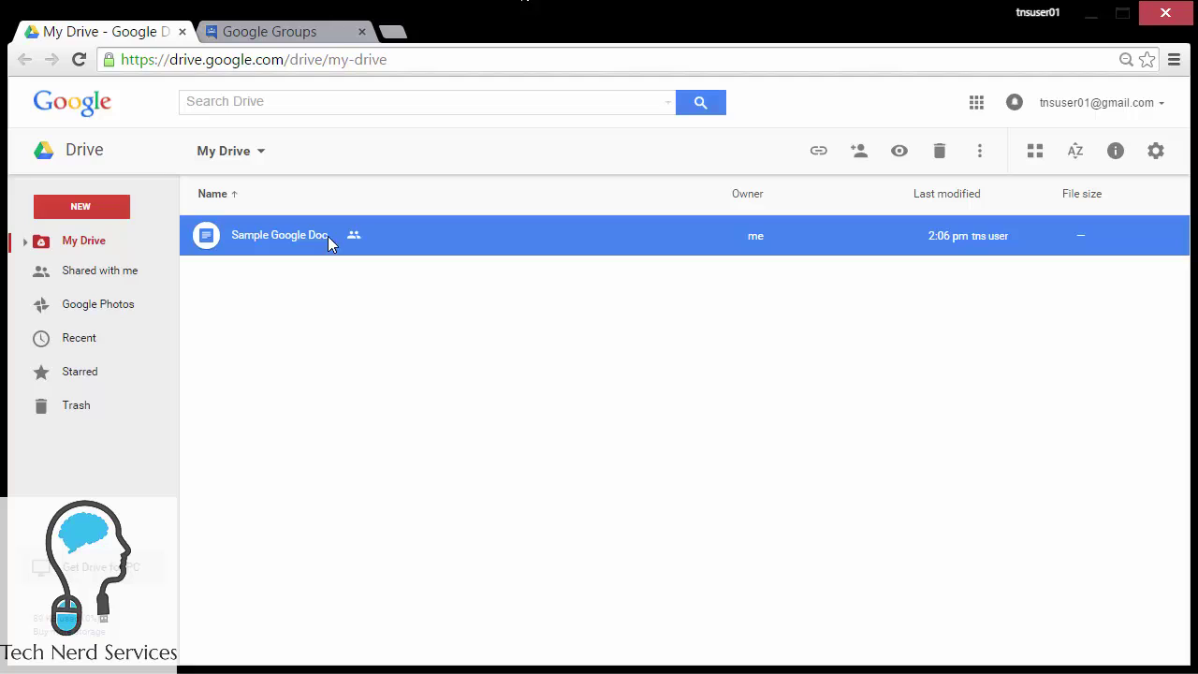
pyautogui.click(859, 150)
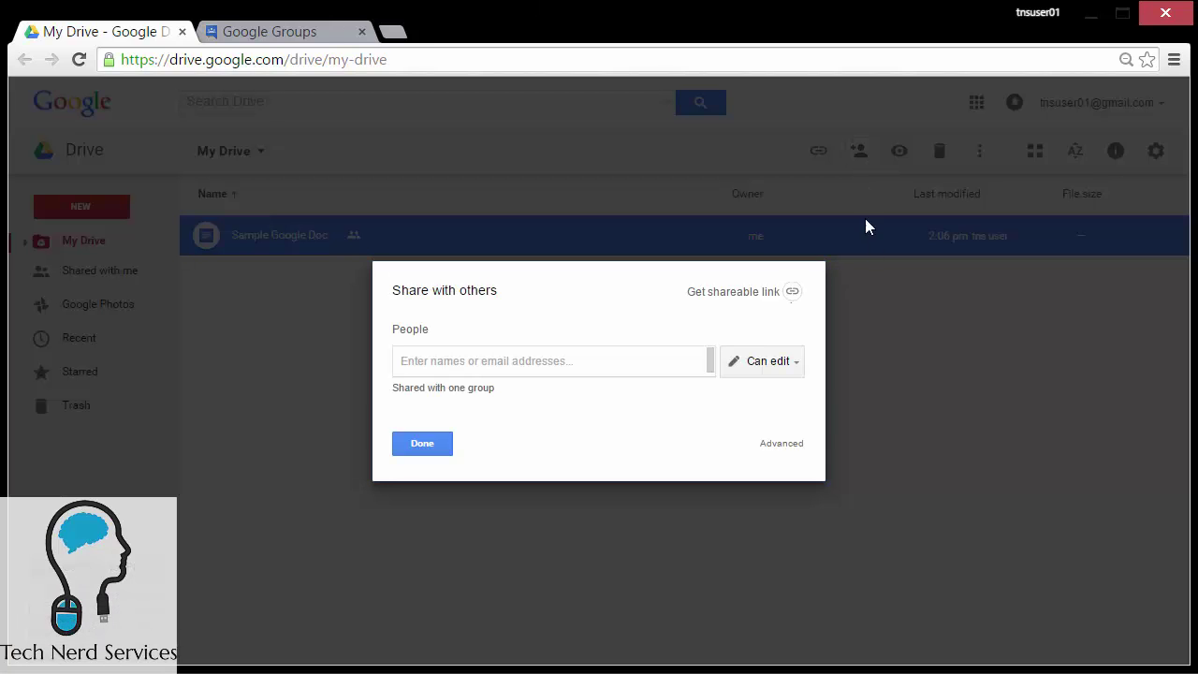
pyautogui.click(768, 446)
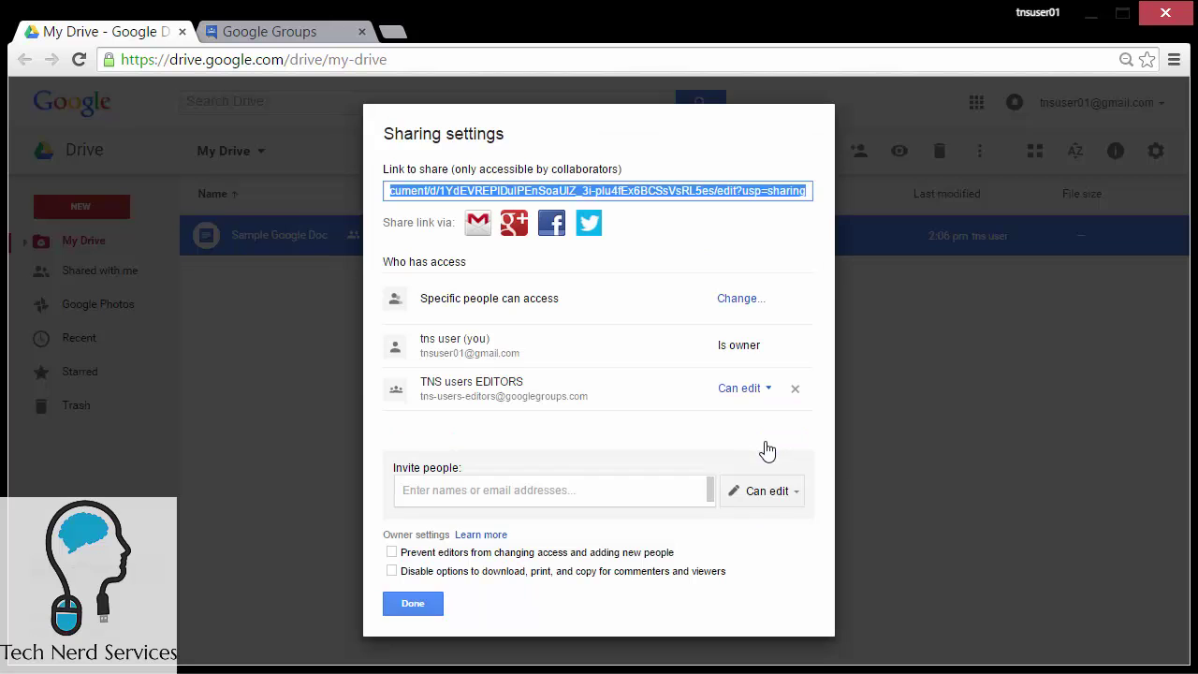
pyautogui.click(764, 397)
pyautogui.click(750, 460)
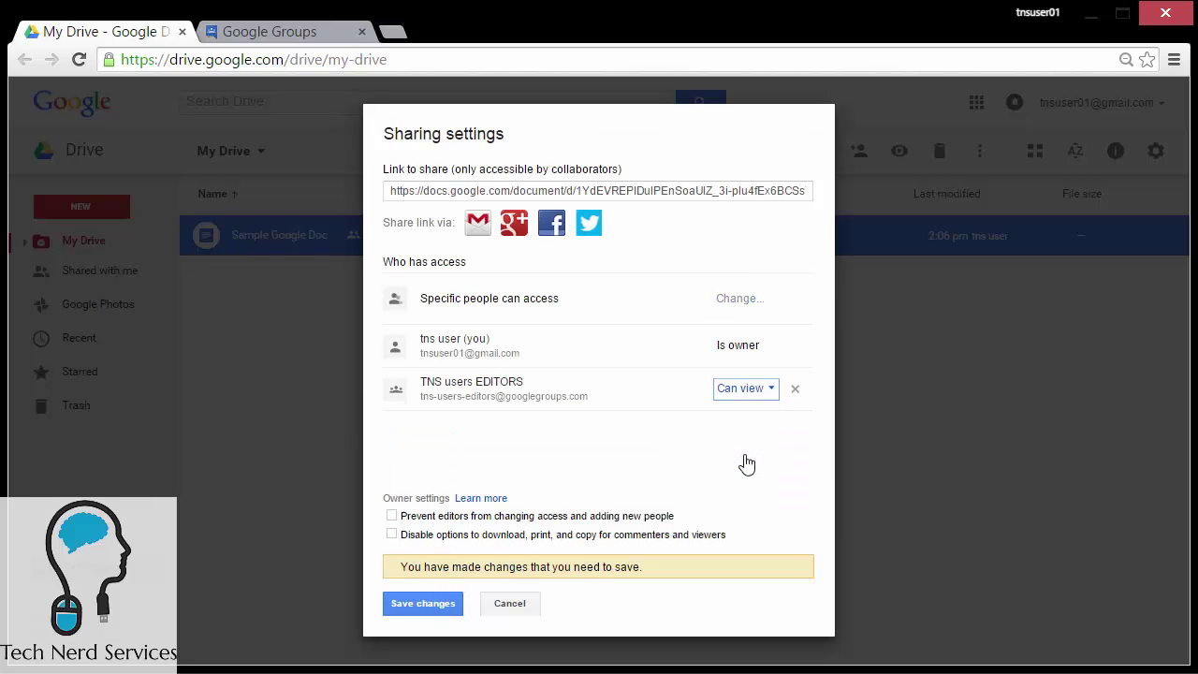
pyautogui.click(423, 613)
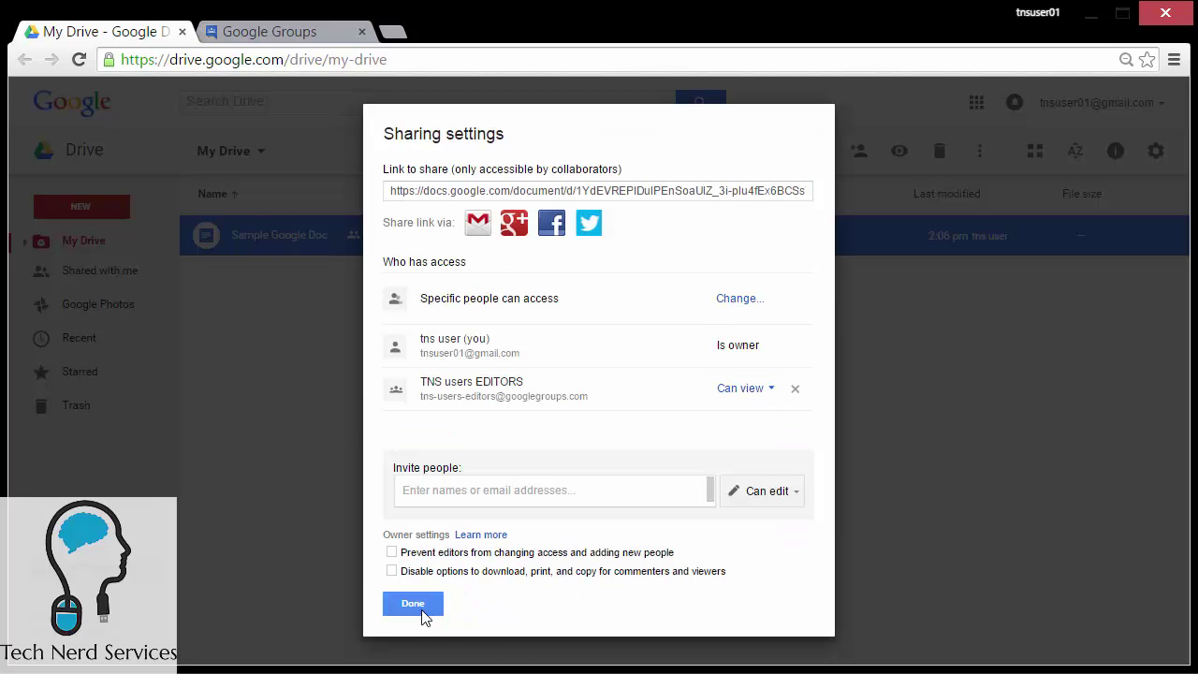
pyautogui.click(422, 605)
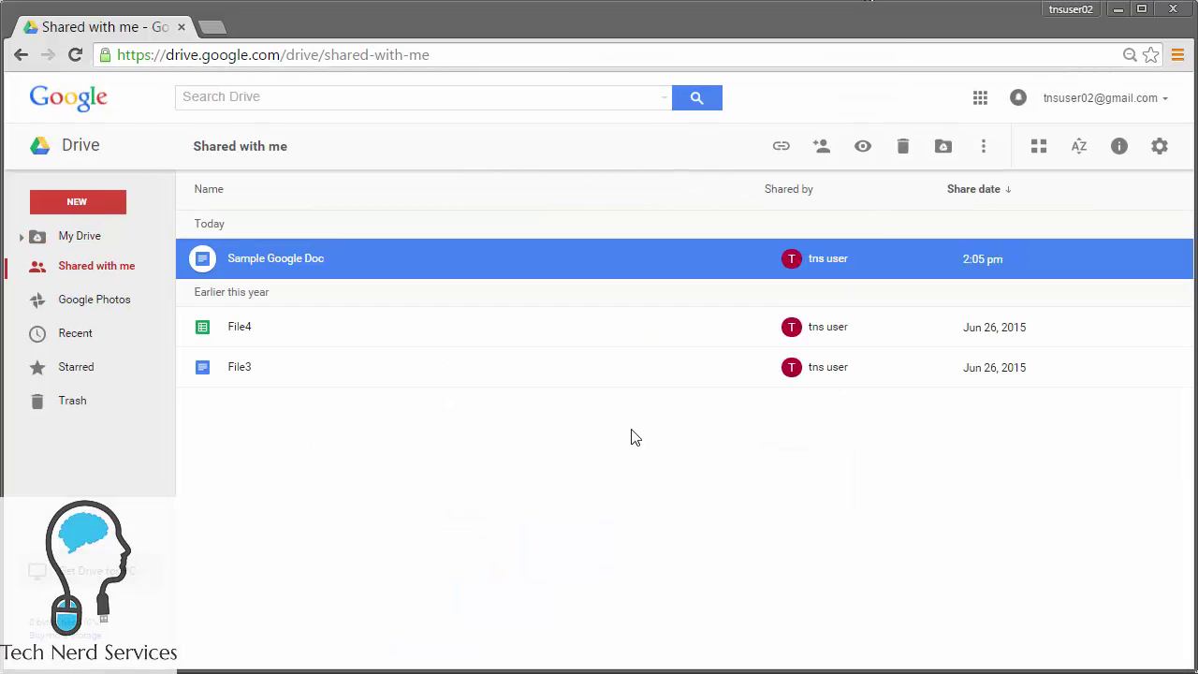
pyautogui.doubleClick(295, 263)
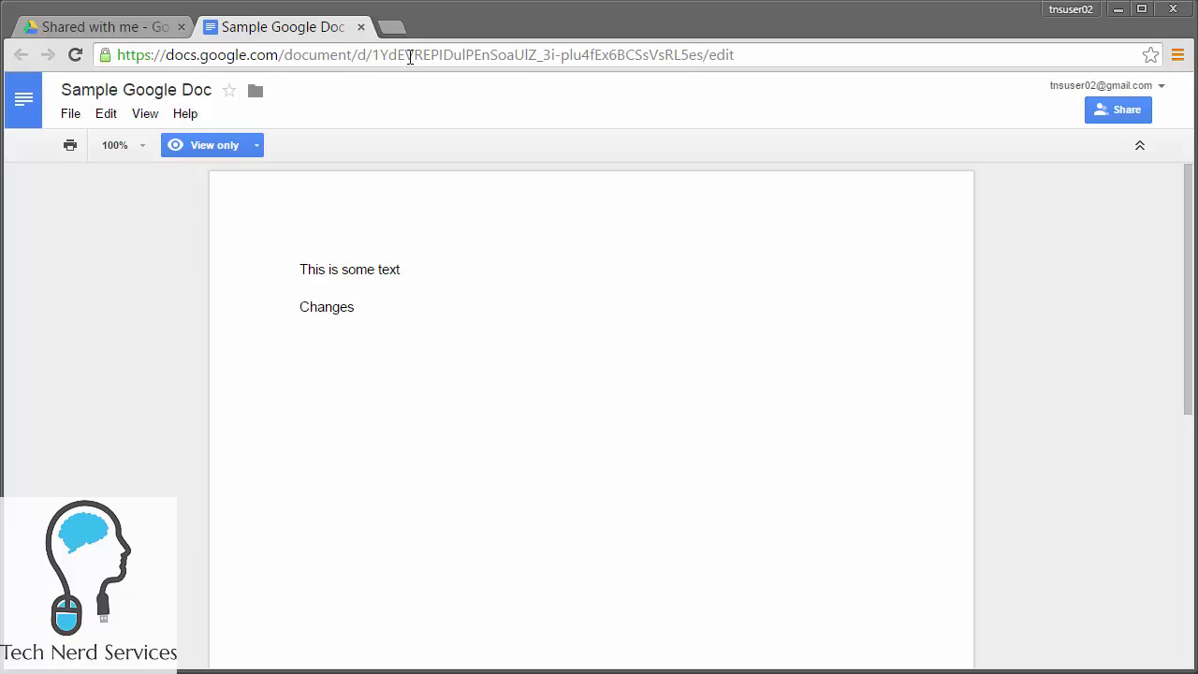
pyautogui.click(361, 27)
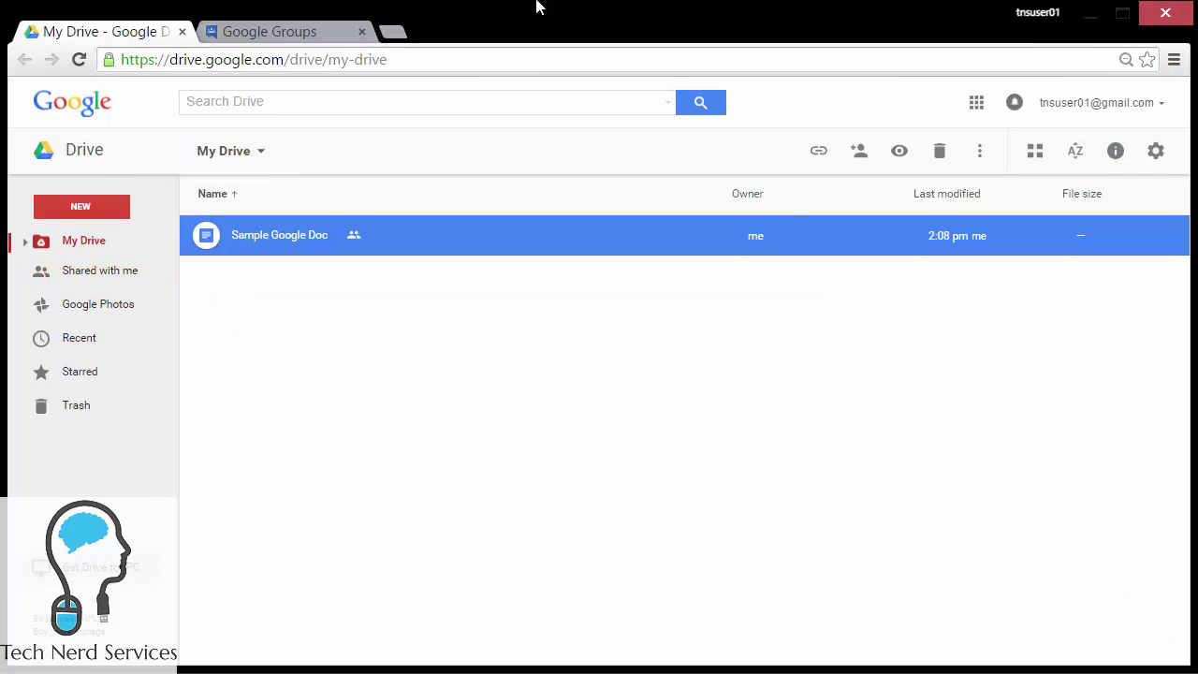
# Step: Restore Can edit access for the TNS users EDITORS group on Sample Google Doc
pyautogui.click(858, 151)
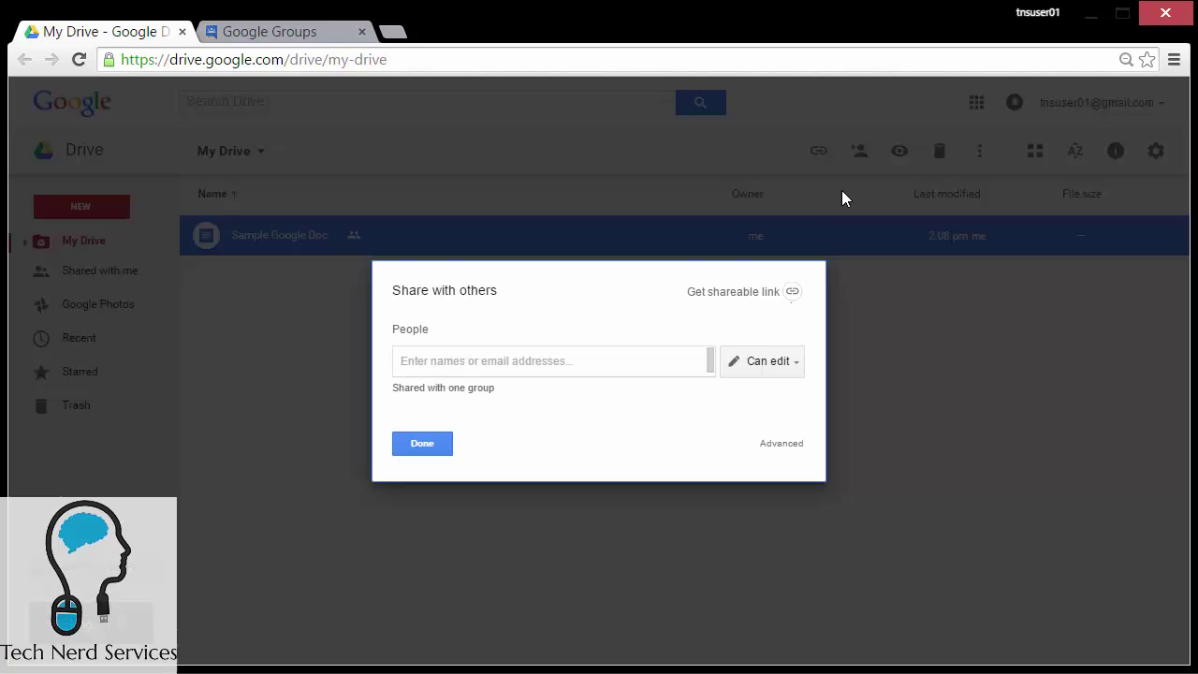
pyautogui.click(786, 445)
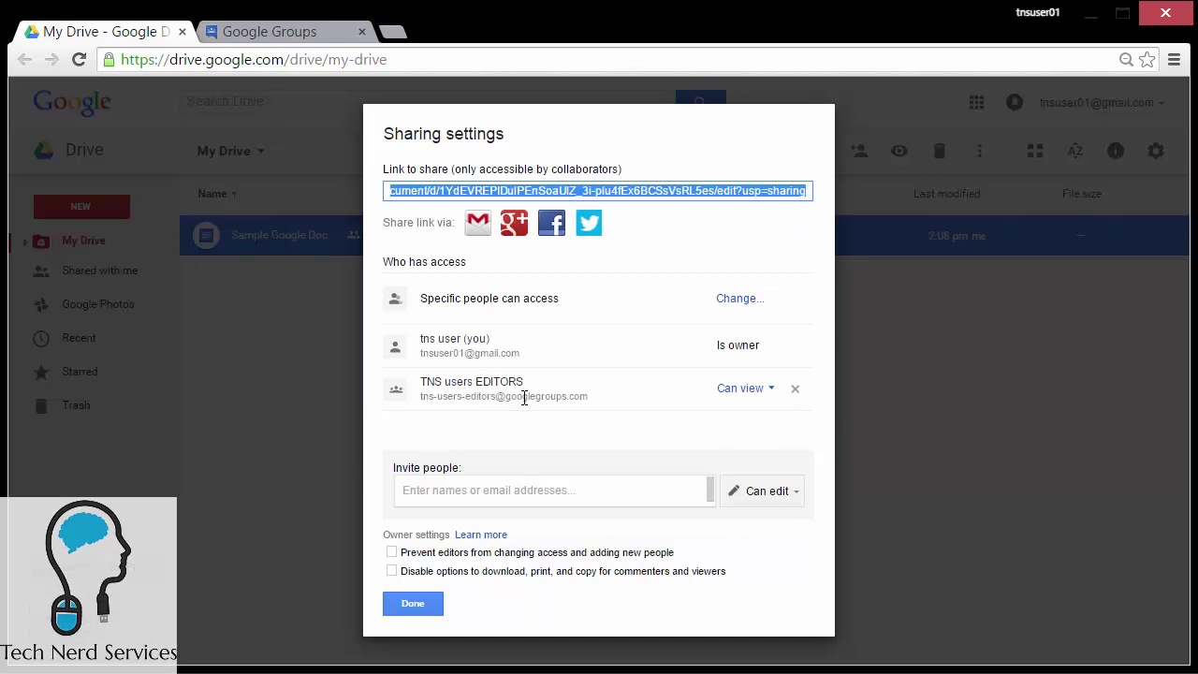
pyautogui.click(727, 391)
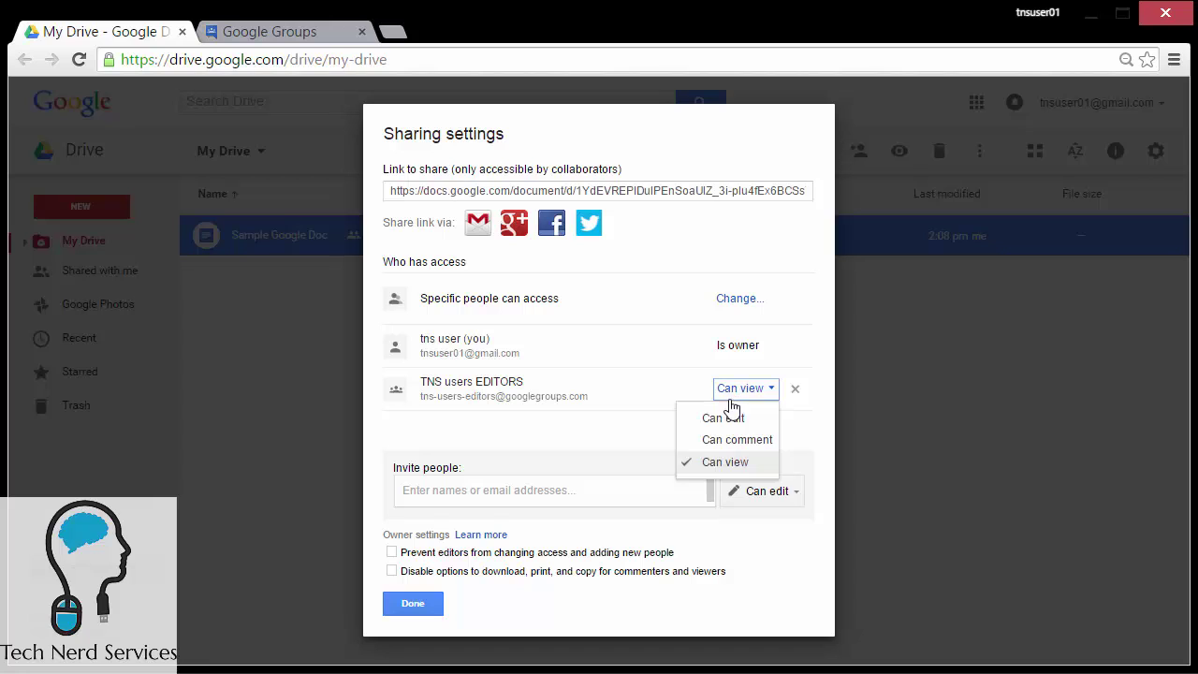
pyautogui.click(730, 421)
pyautogui.click(438, 603)
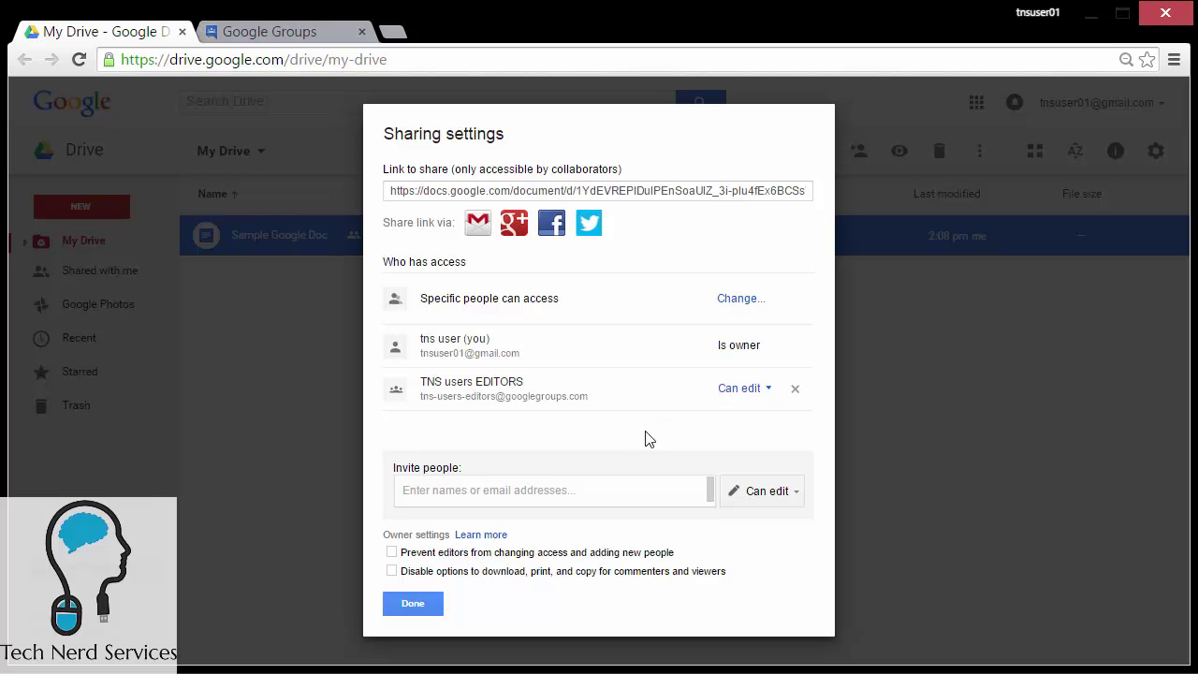
pyautogui.click(421, 602)
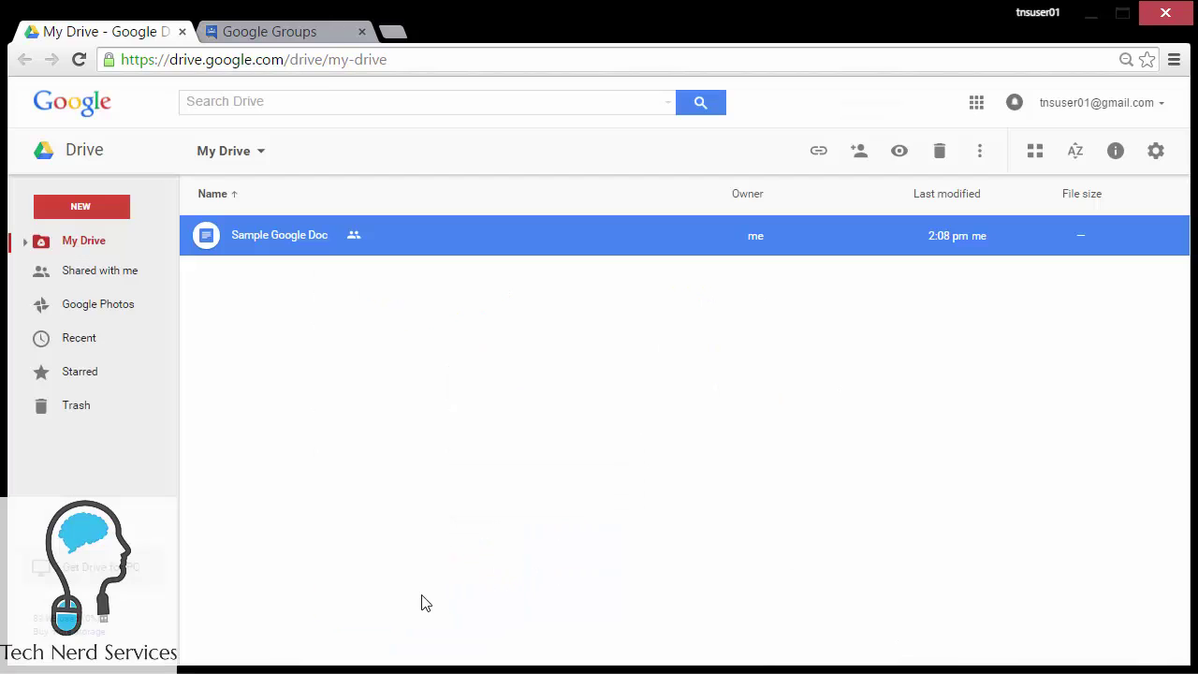
# Step: Switch to the Google Groups tab and go to the My groups list
pyautogui.click(322, 34)
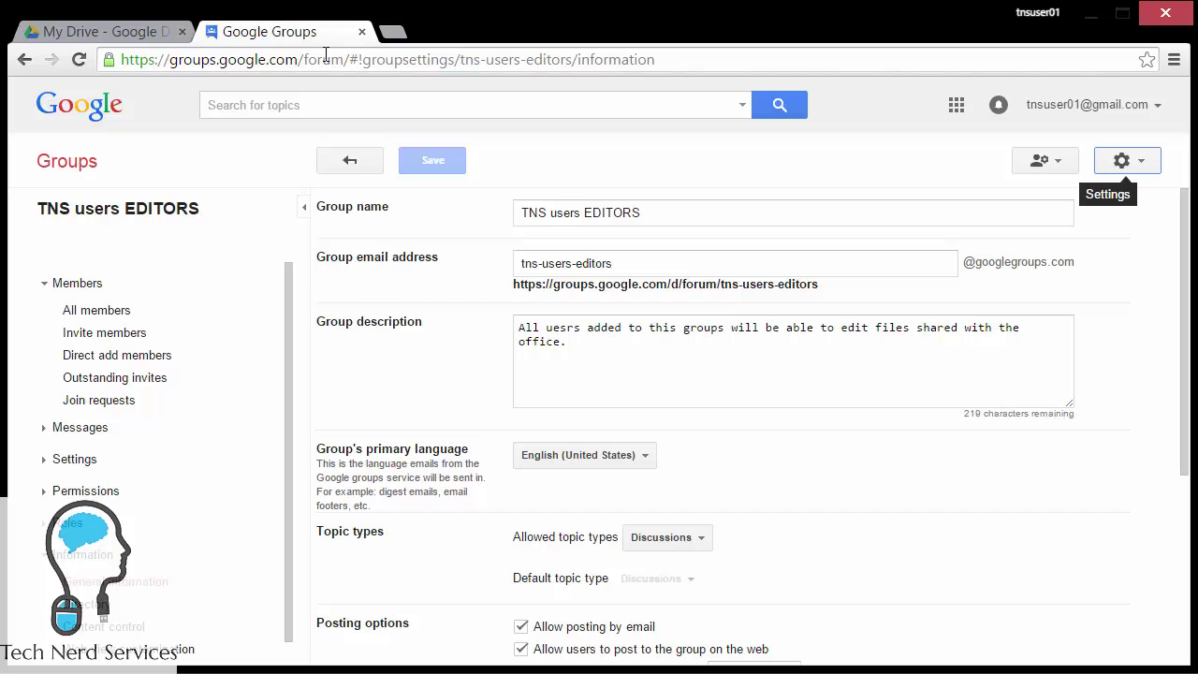
pyautogui.click(350, 161)
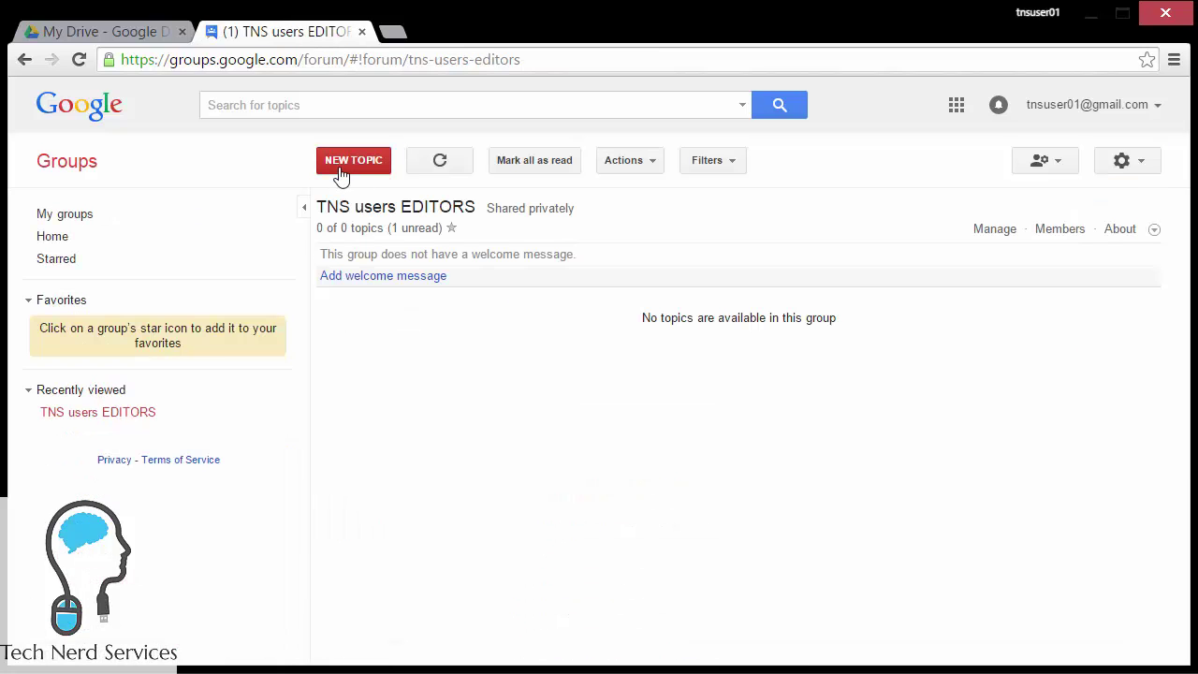
pyautogui.click(90, 213)
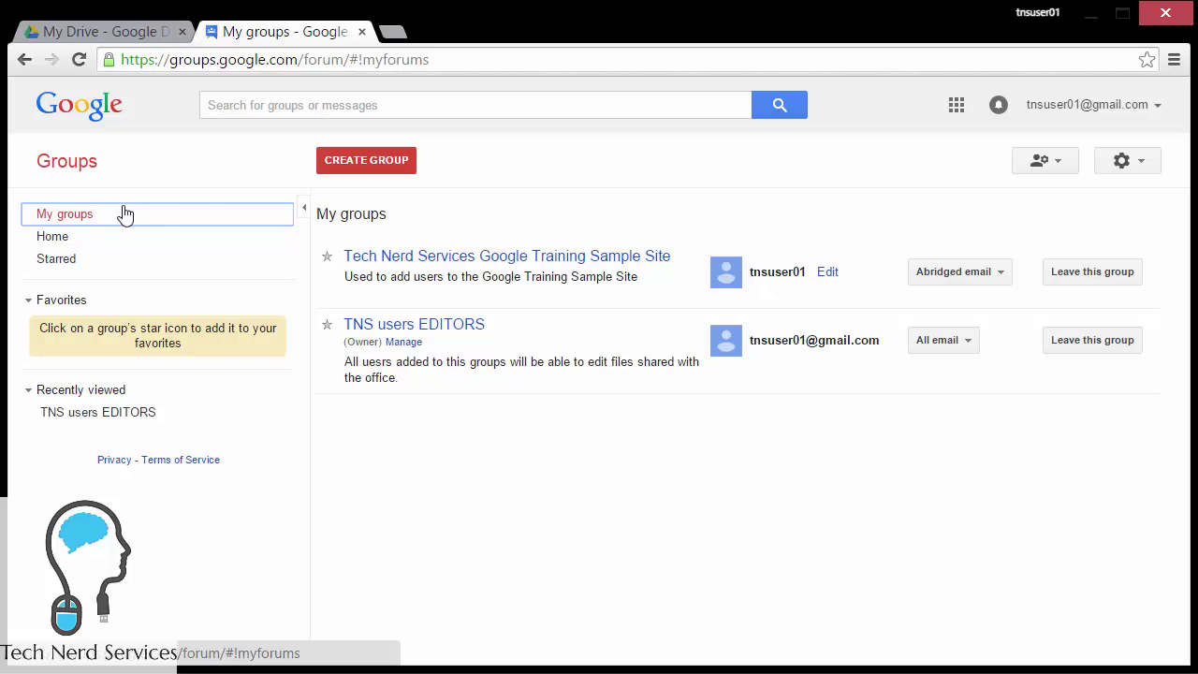
# Step: Name a new group 'TNS users COMMENTORS', describe it as comment-only, and allow only invited users to join
pyautogui.click(390, 170)
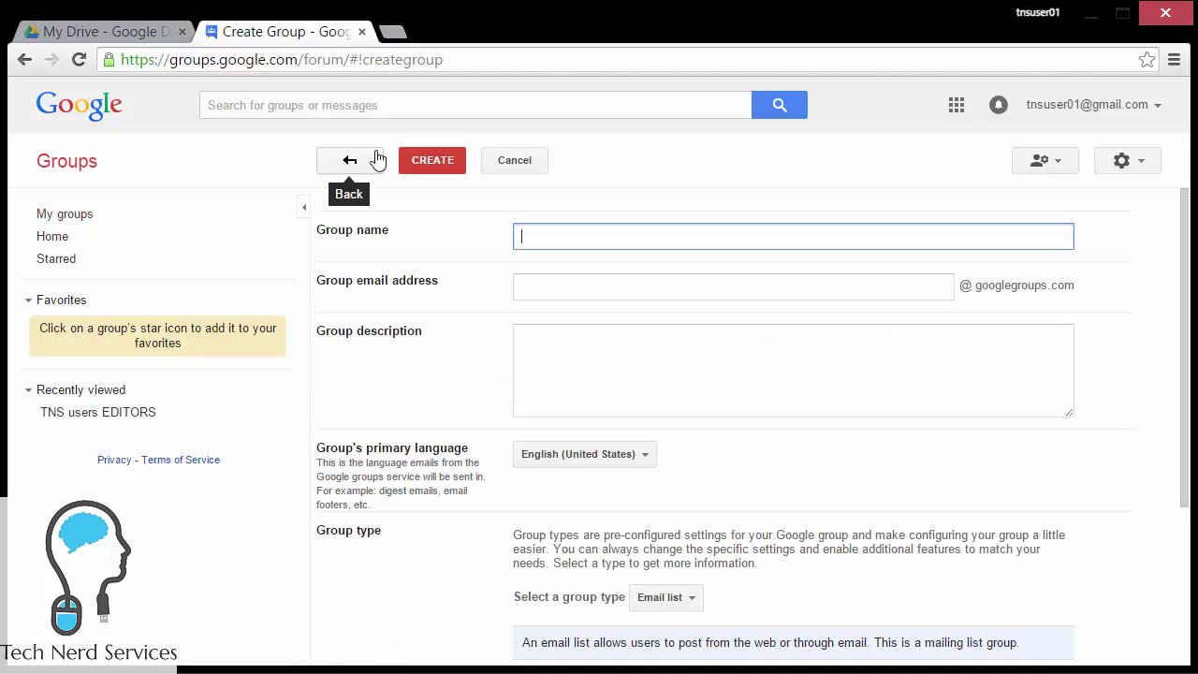
pyautogui.write('TNS users')
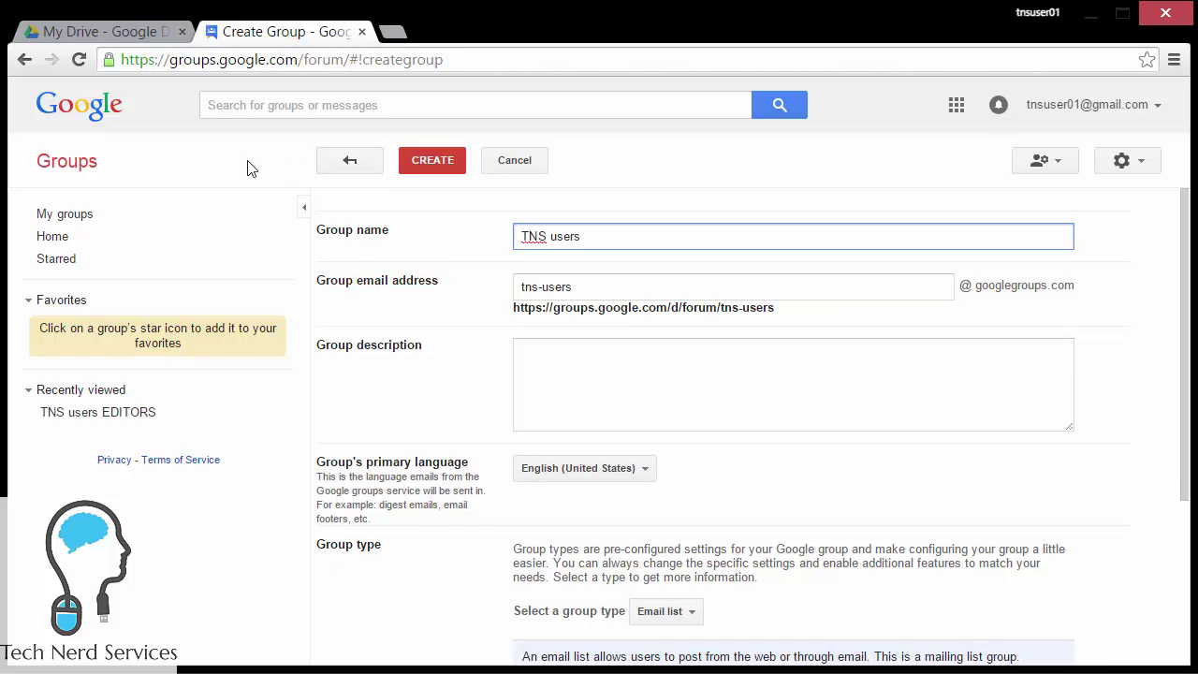
pyautogui.write(' COMMENTORS')
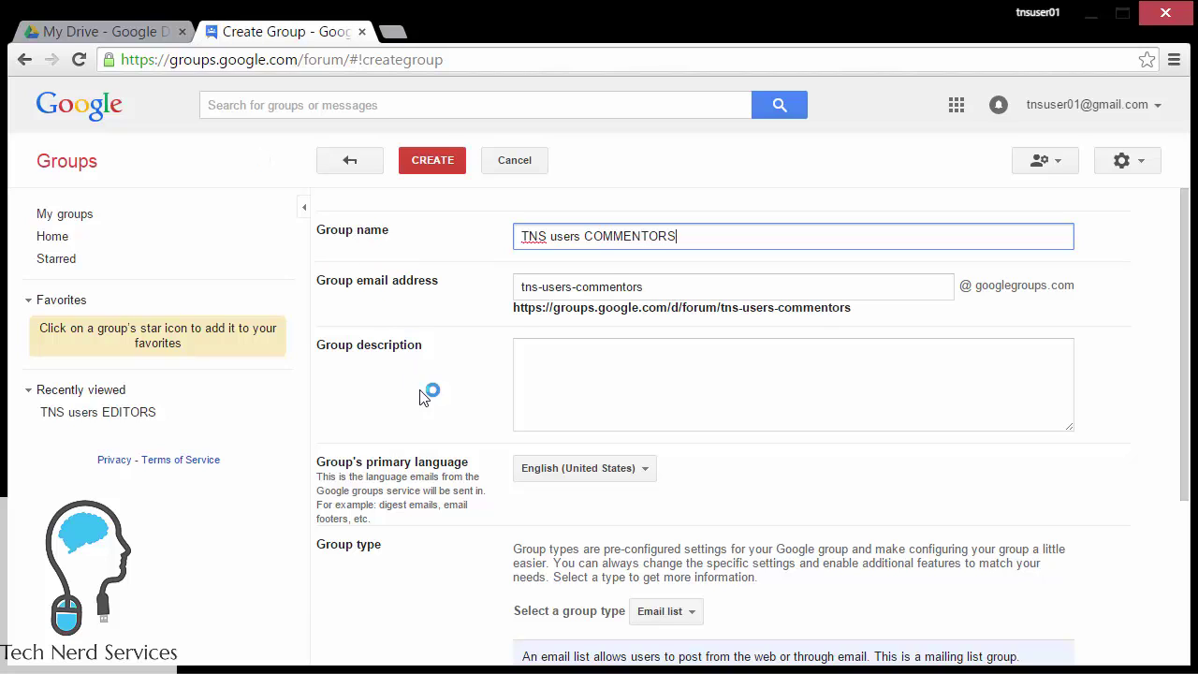
pyautogui.click(636, 379)
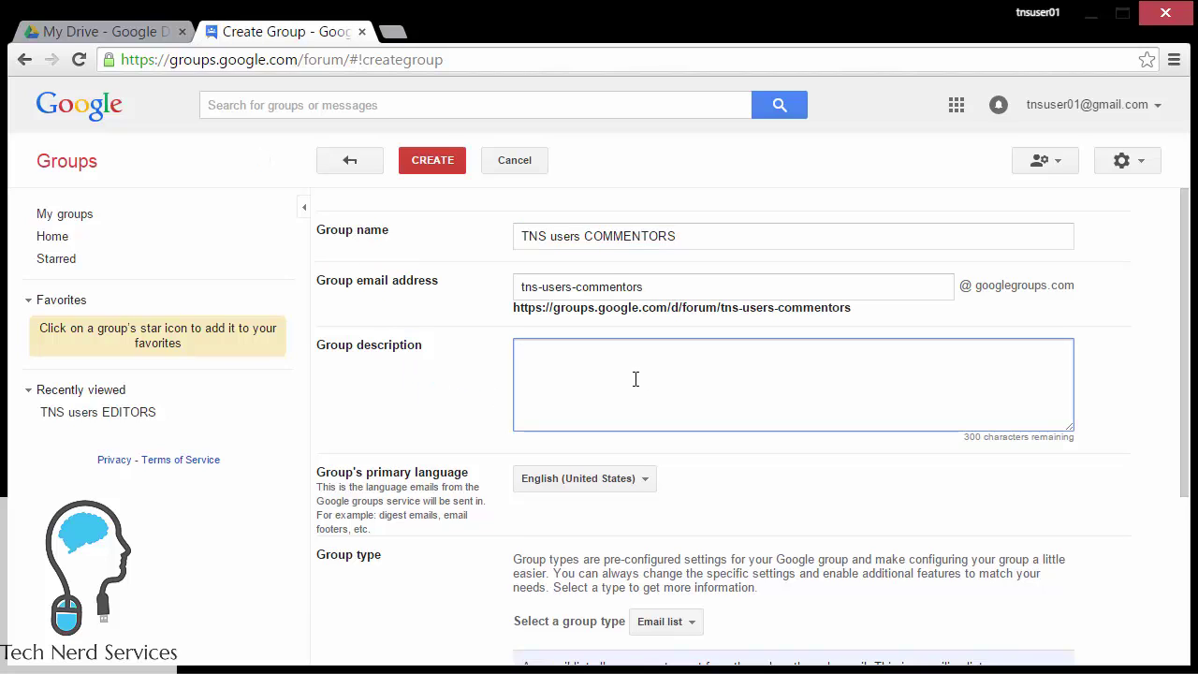
pyautogui.write('Members of this group wil')
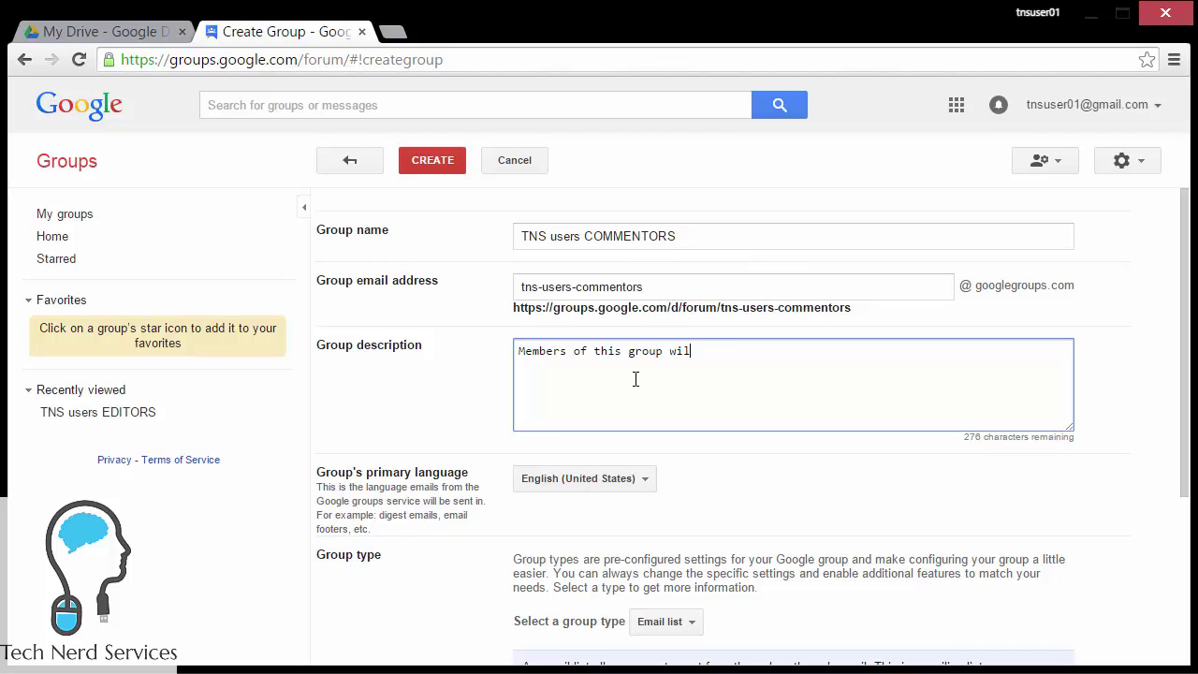
pyautogui.write('l be able to comment, but')
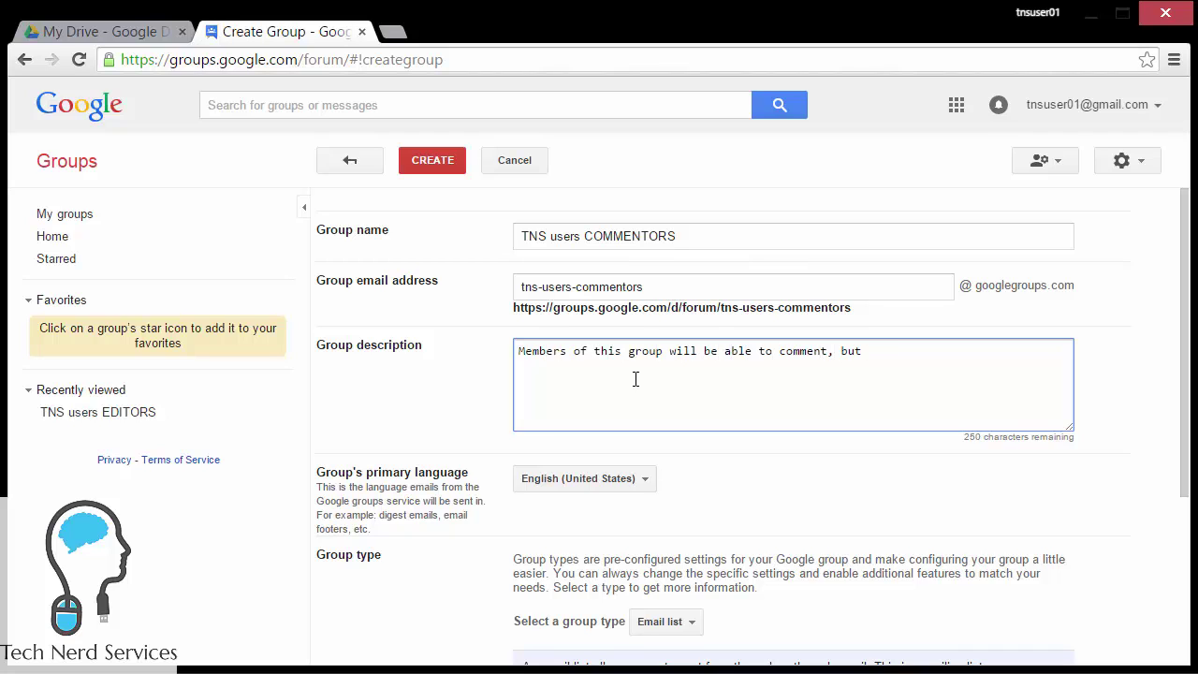
pyautogui.write(' NOT EDIT documents that are shared with this group.')
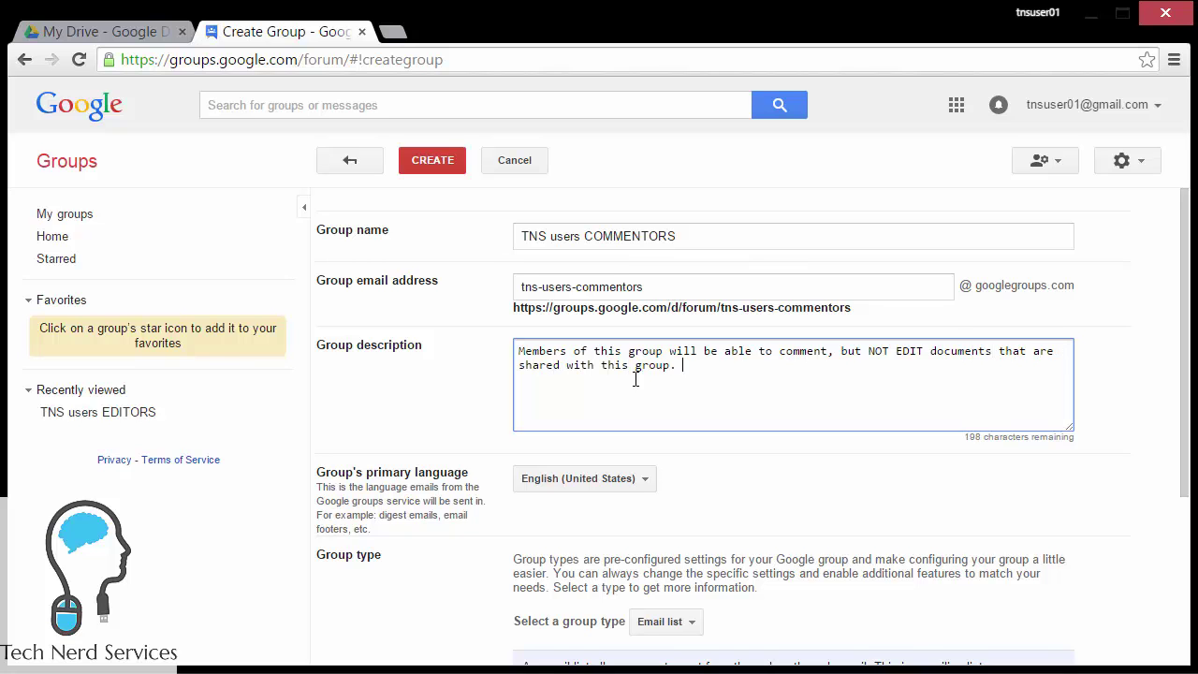
pyautogui.scroll(-2, 754, 498)
pyautogui.scroll(-1, 754, 499)
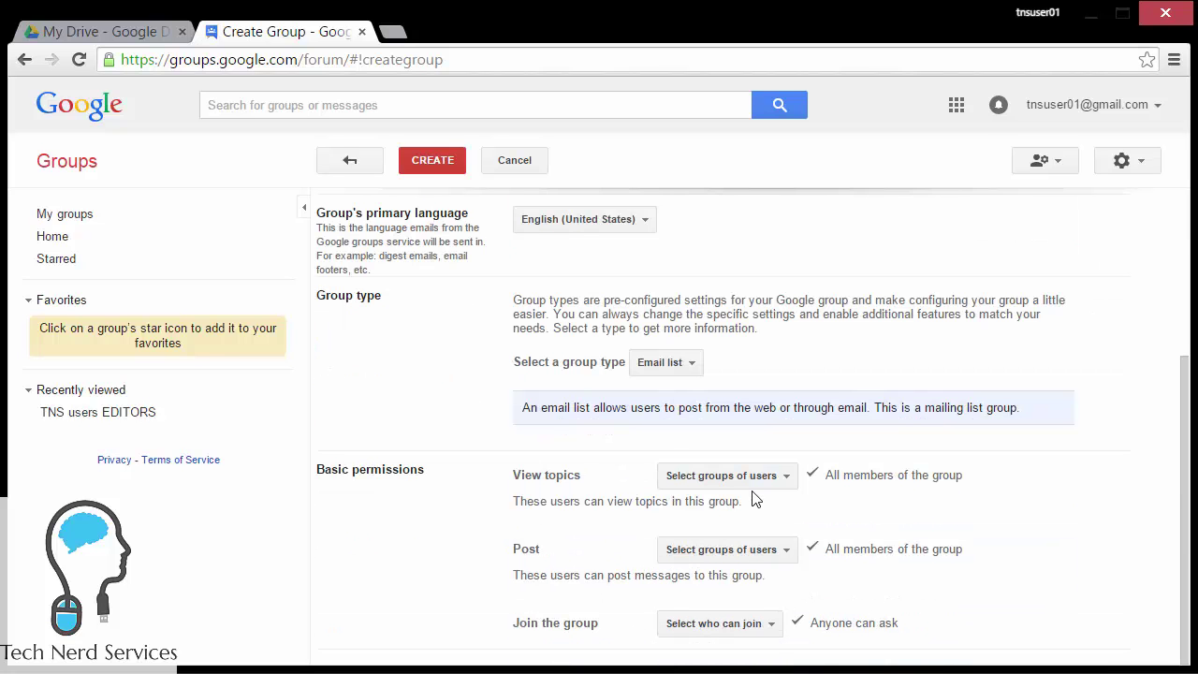
pyautogui.click(760, 623)
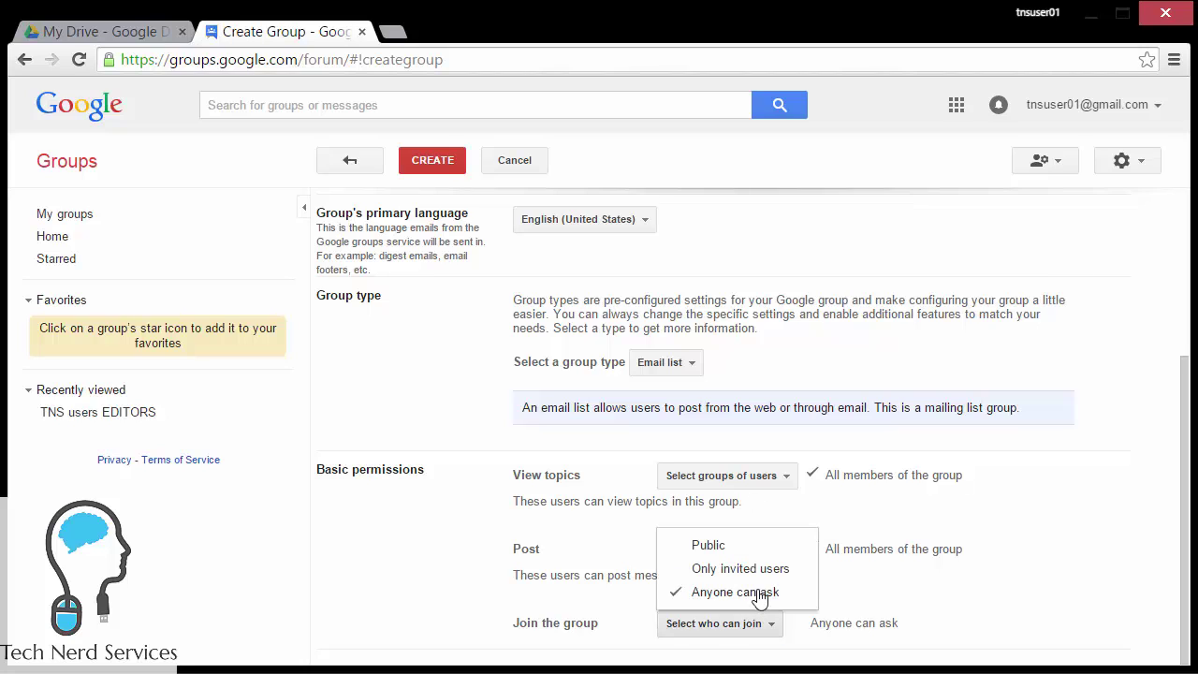
pyautogui.click(760, 569)
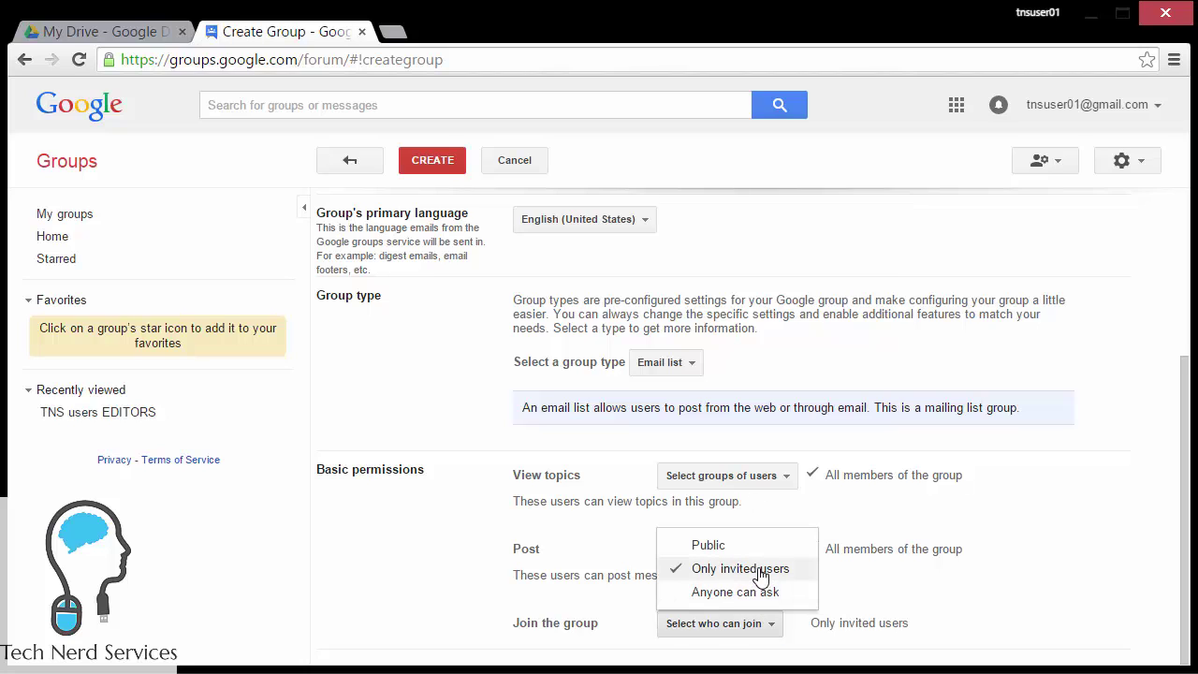
pyautogui.click(1006, 581)
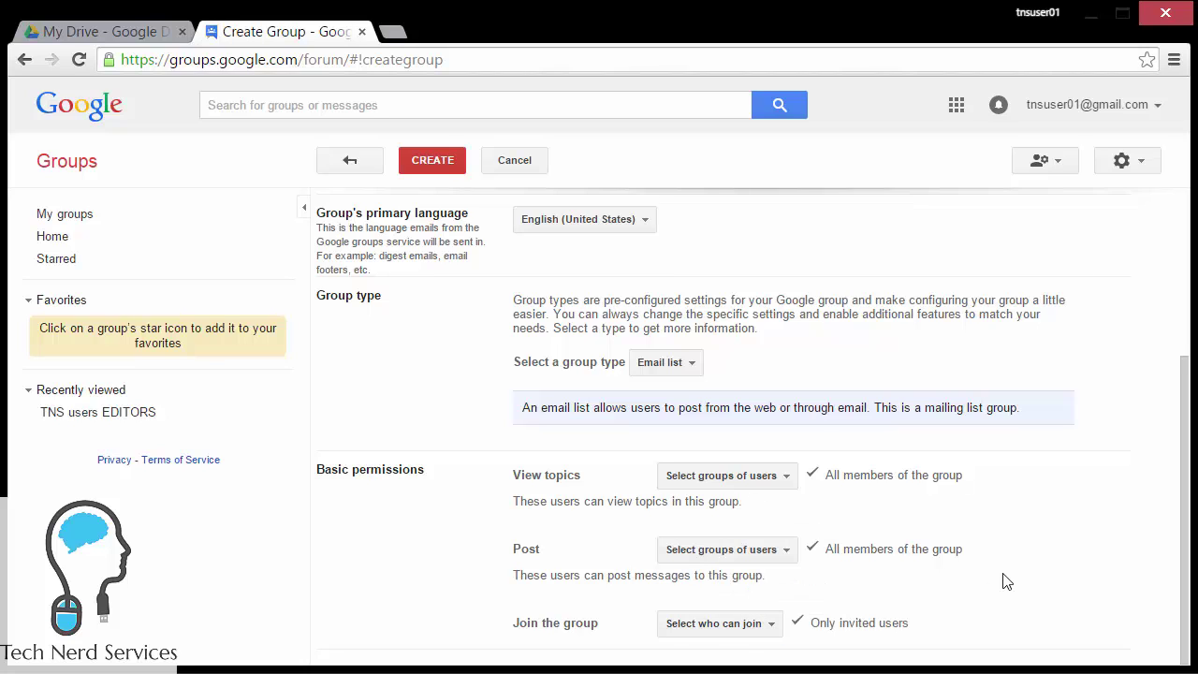
# Step: Create the group, pass the verification check, and keep the original profile settings
pyautogui.click(418, 171)
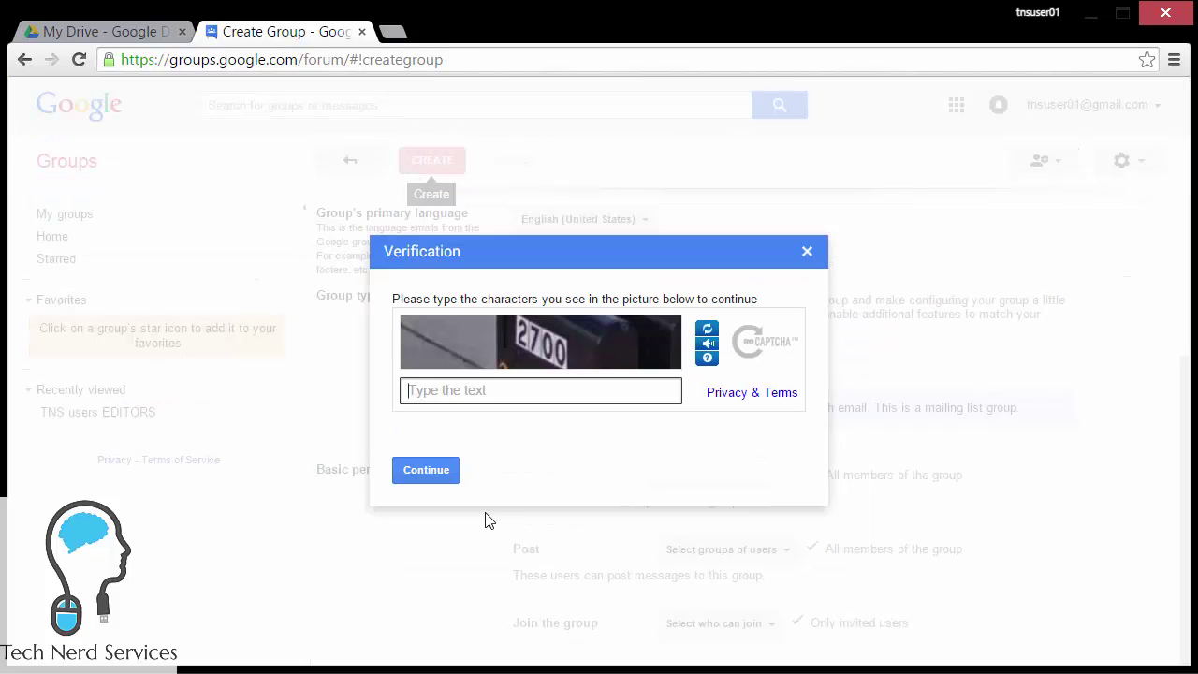
pyautogui.write('2700')
pyautogui.click(456, 479)
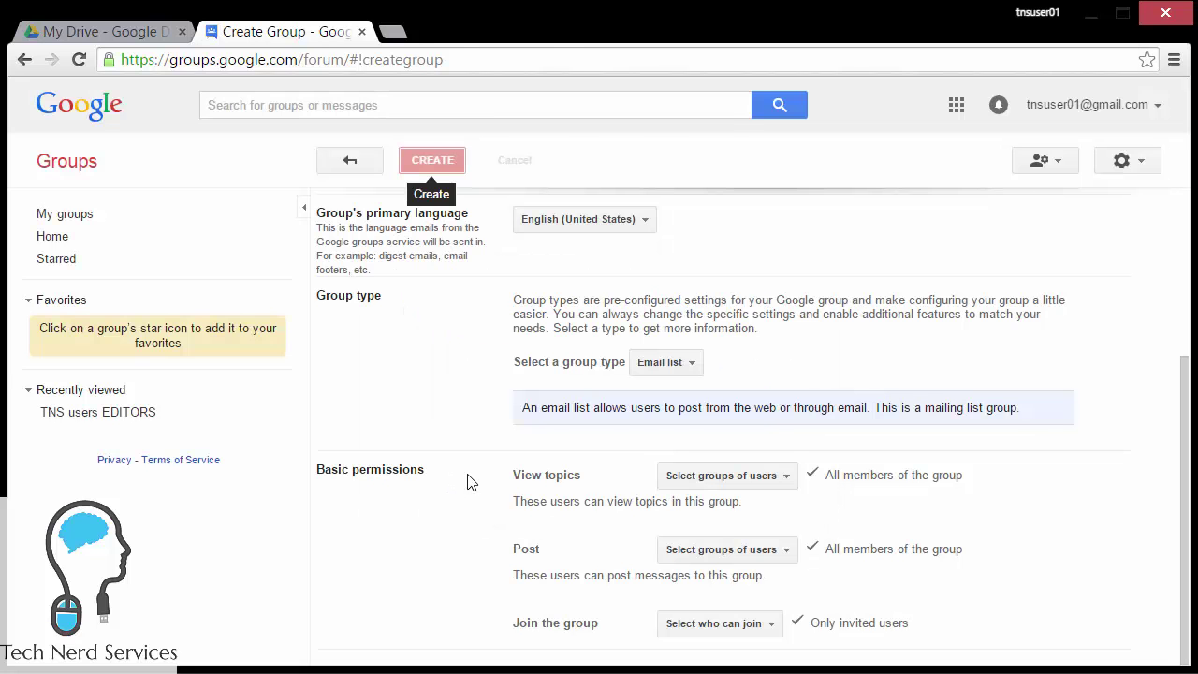
pyautogui.click(467, 464)
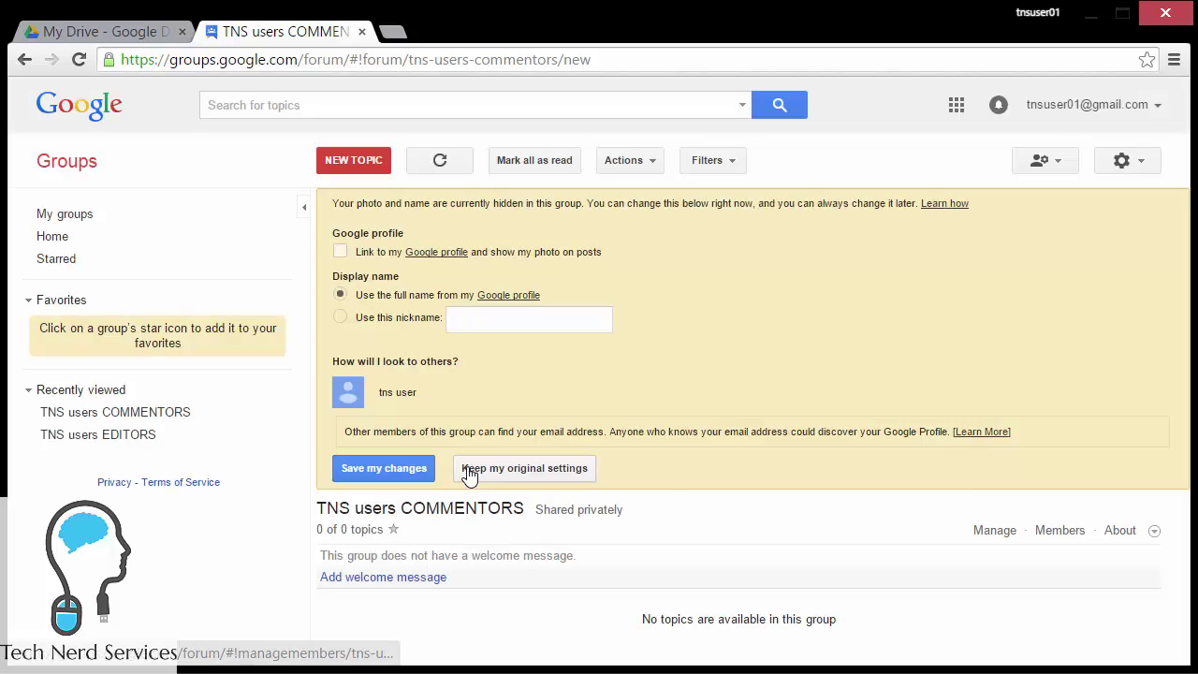
pyautogui.click(482, 470)
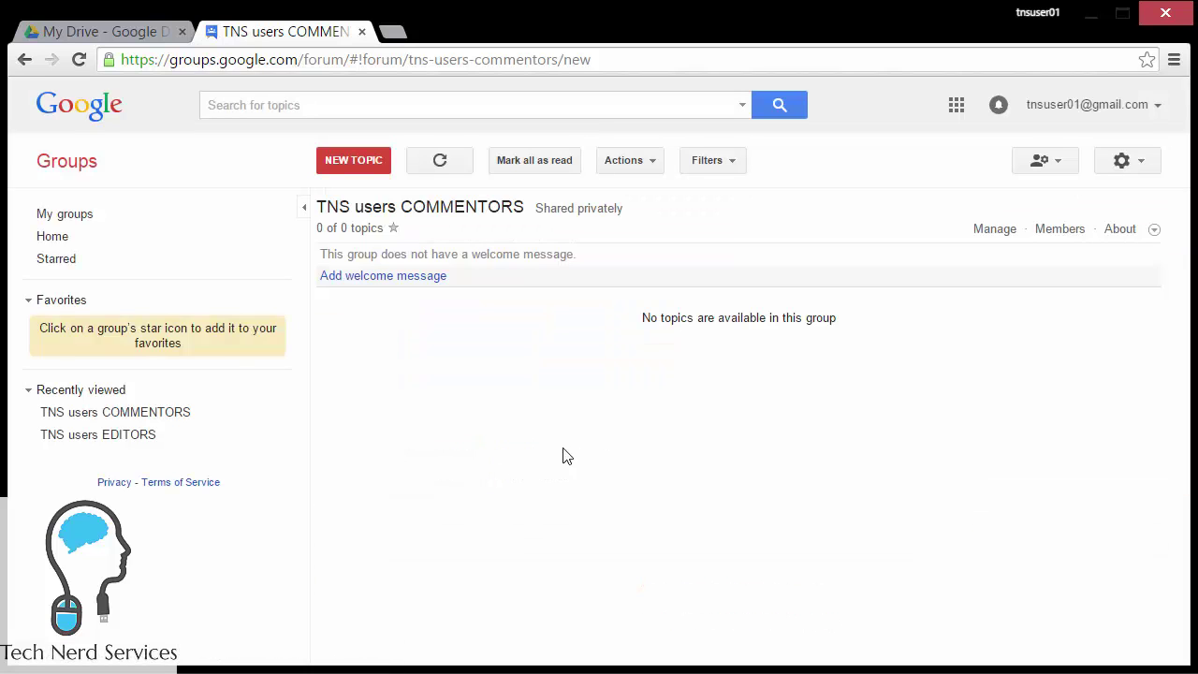
# Step: In the group's member management, choose the suggested test user address to add directly
pyautogui.click(1061, 231)
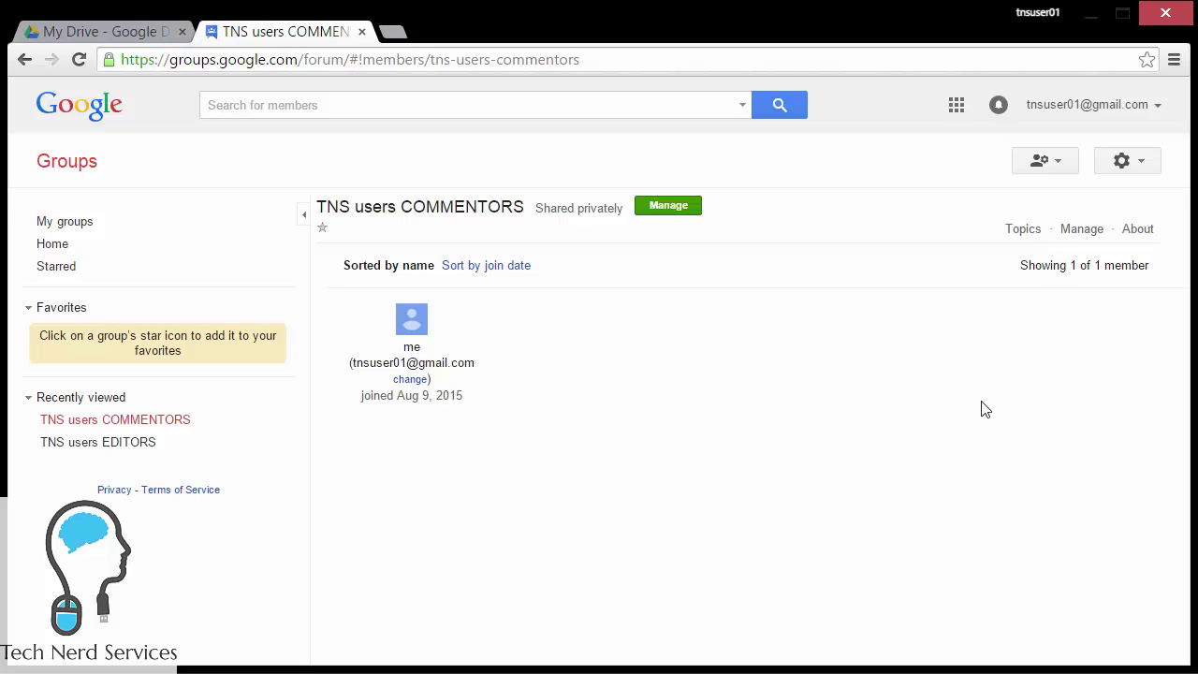
pyautogui.click(1078, 234)
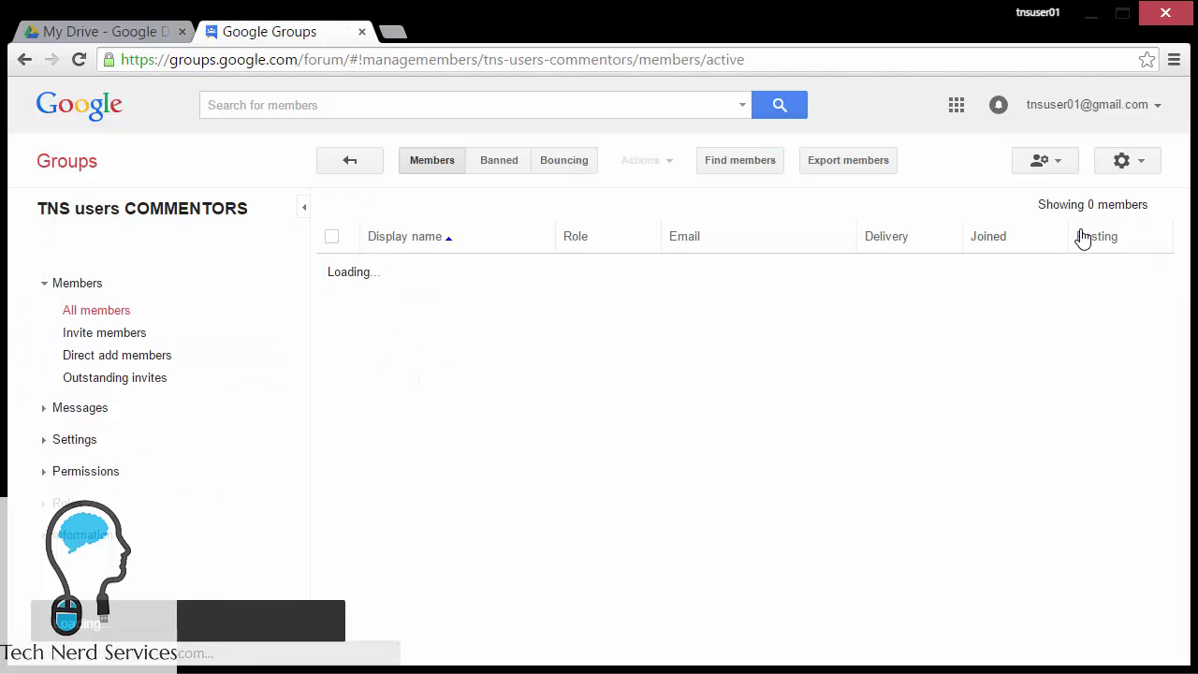
pyautogui.click(154, 356)
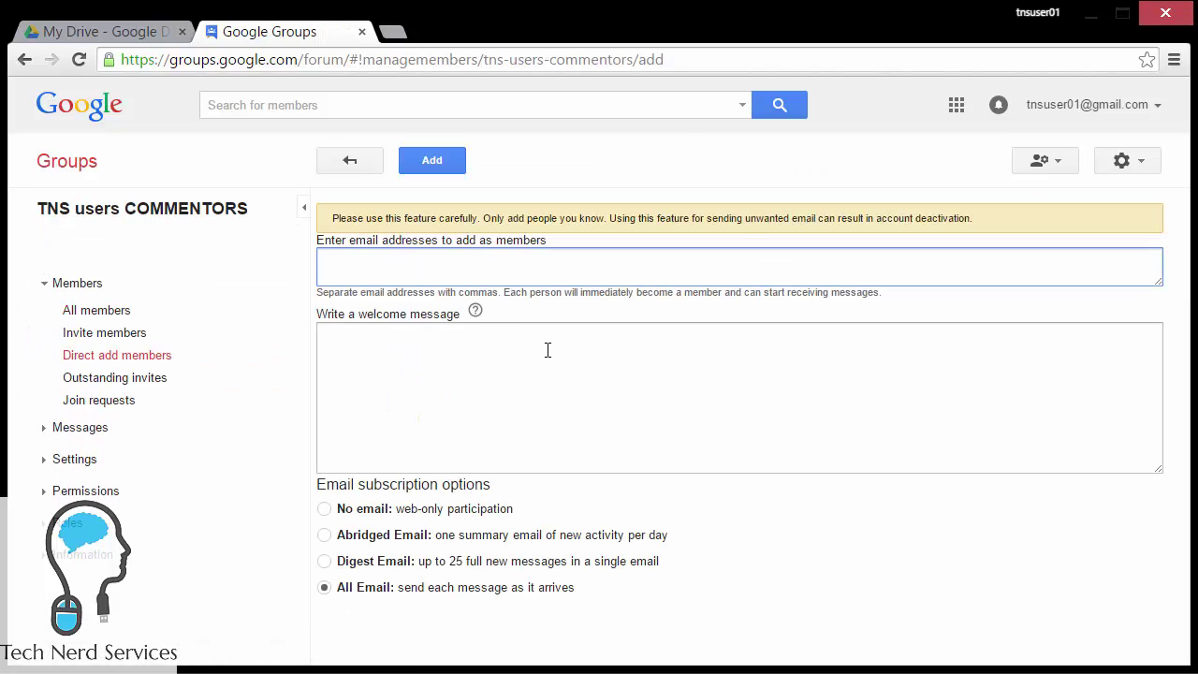
pyautogui.write('tnsuser')
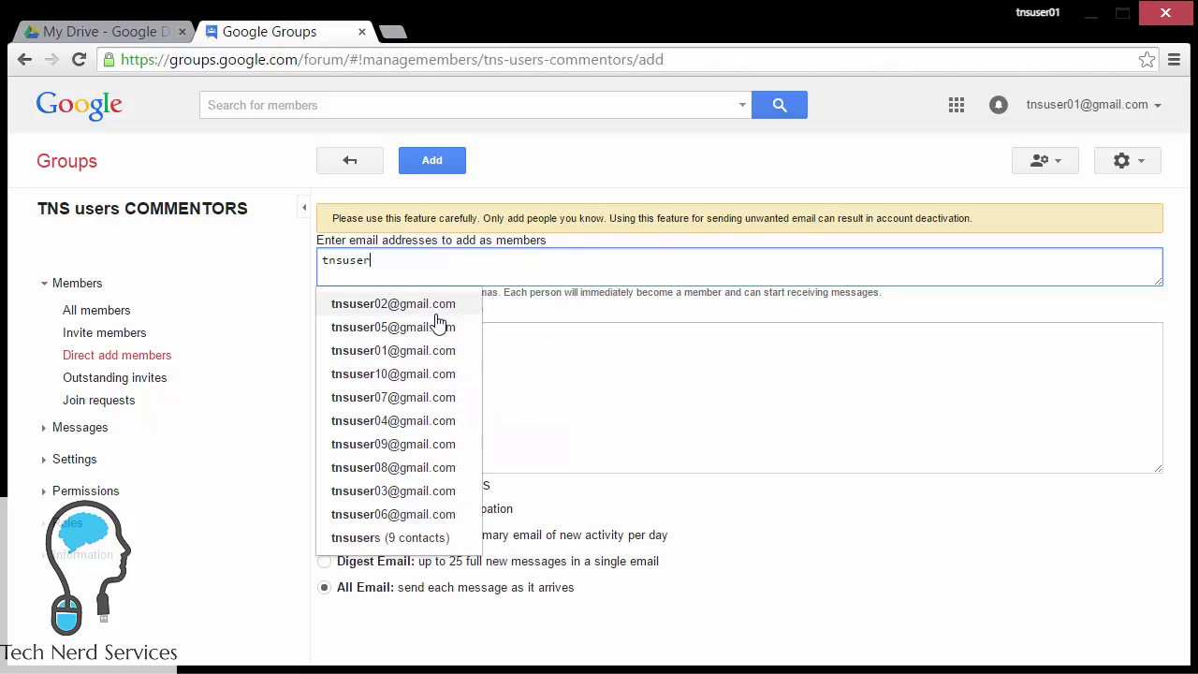
pyautogui.click(437, 315)
# Step: Add a welcome message about commenting privileges, set no email delivery, and confirm adding the member
pyautogui.click(459, 355)
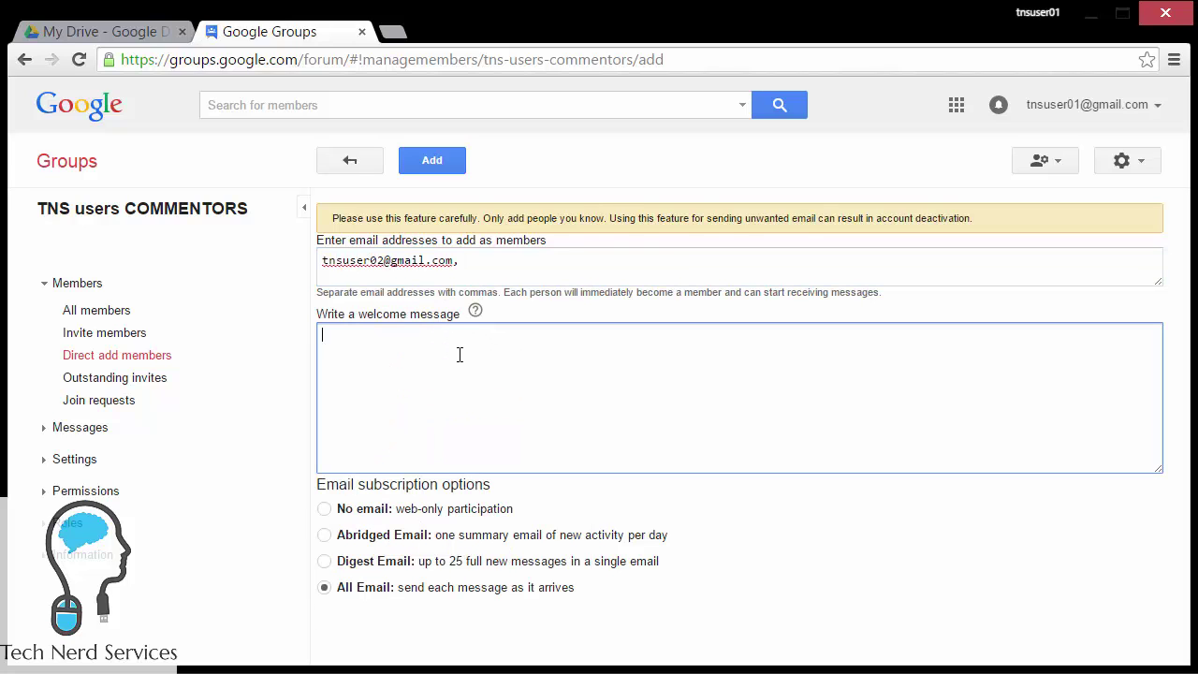
pyautogui.write('Welcome to the TNS ')
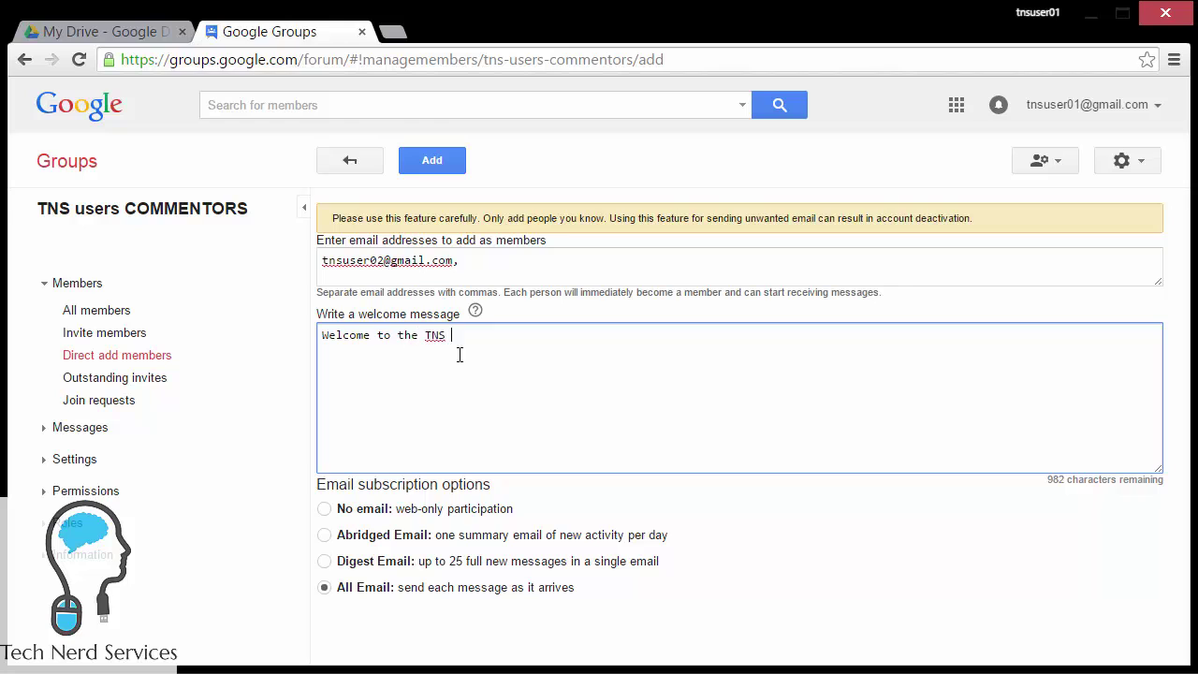
pyautogui.write('users COMMENTORS group.')
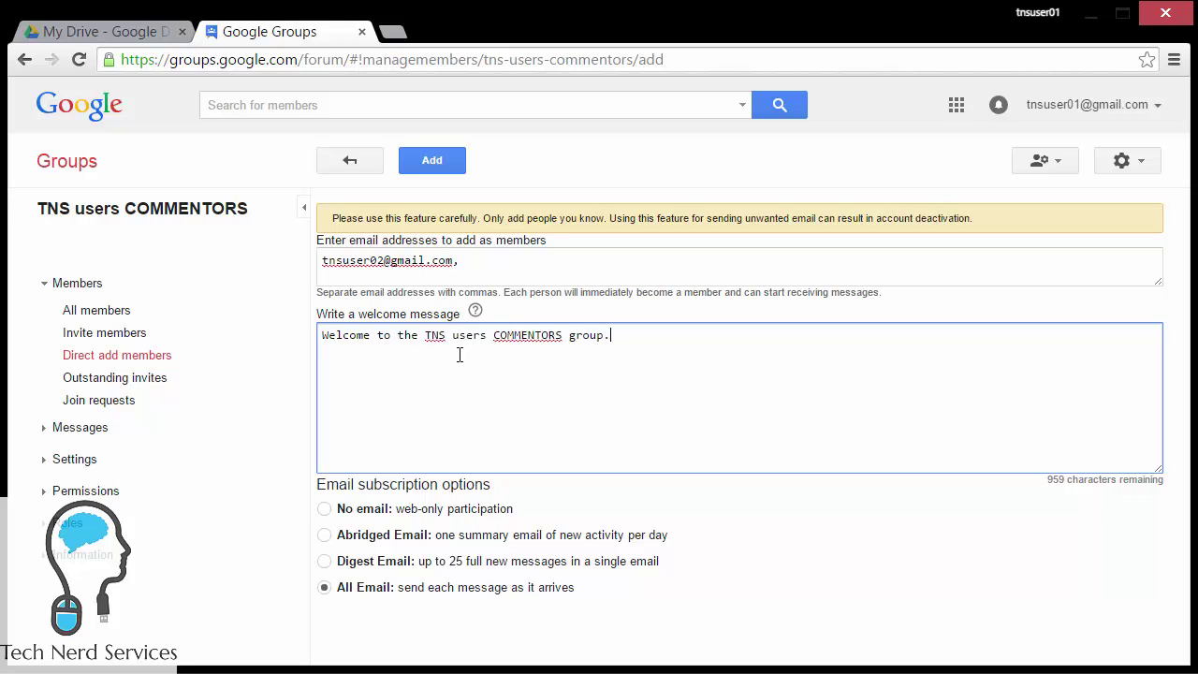
pyautogui.write(' Group members will have comment')
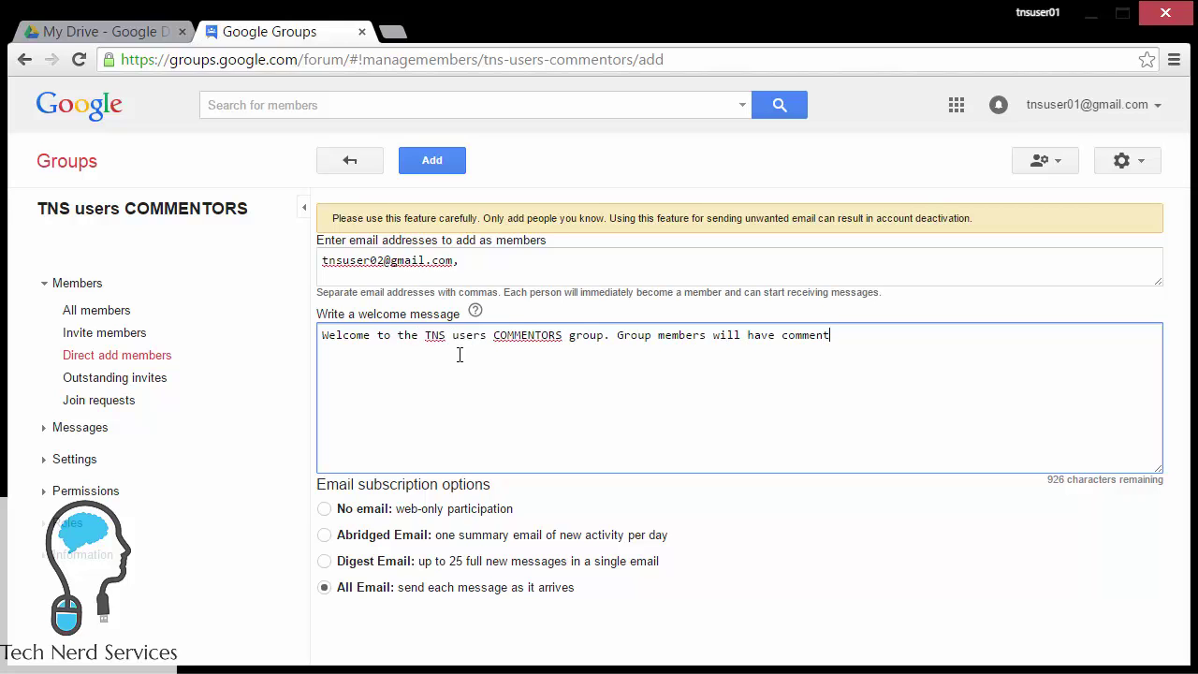
pyautogui.write('ing privileges on all files')
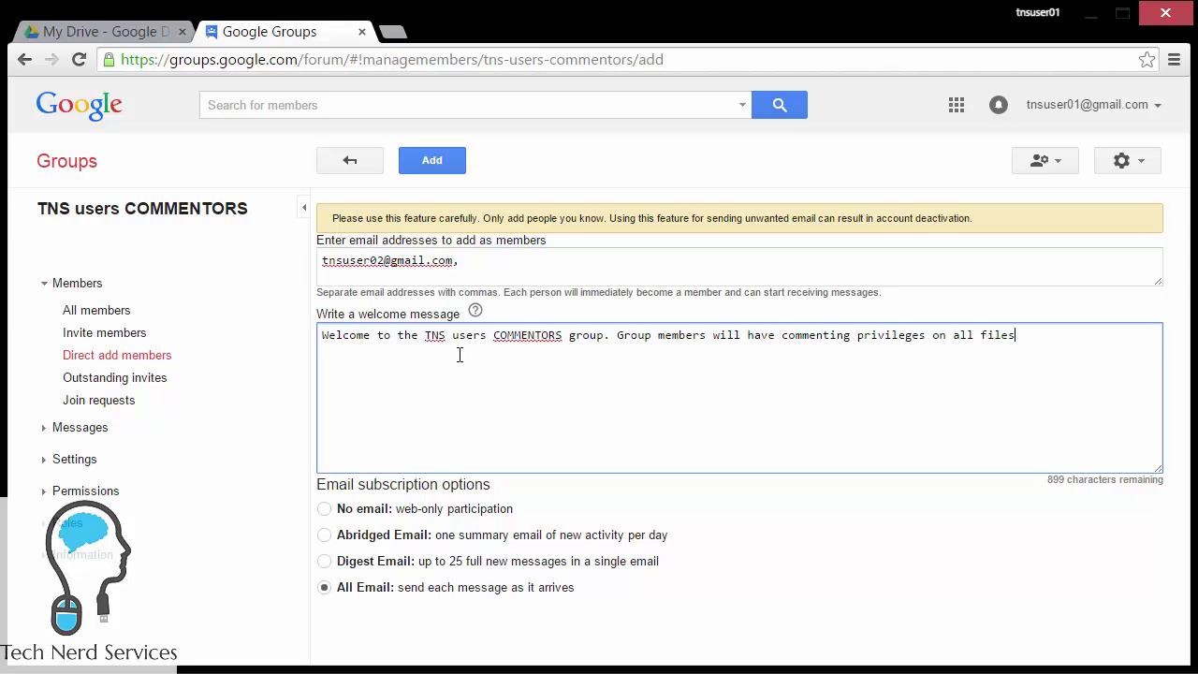
pyautogui.write(' shared with this group.')
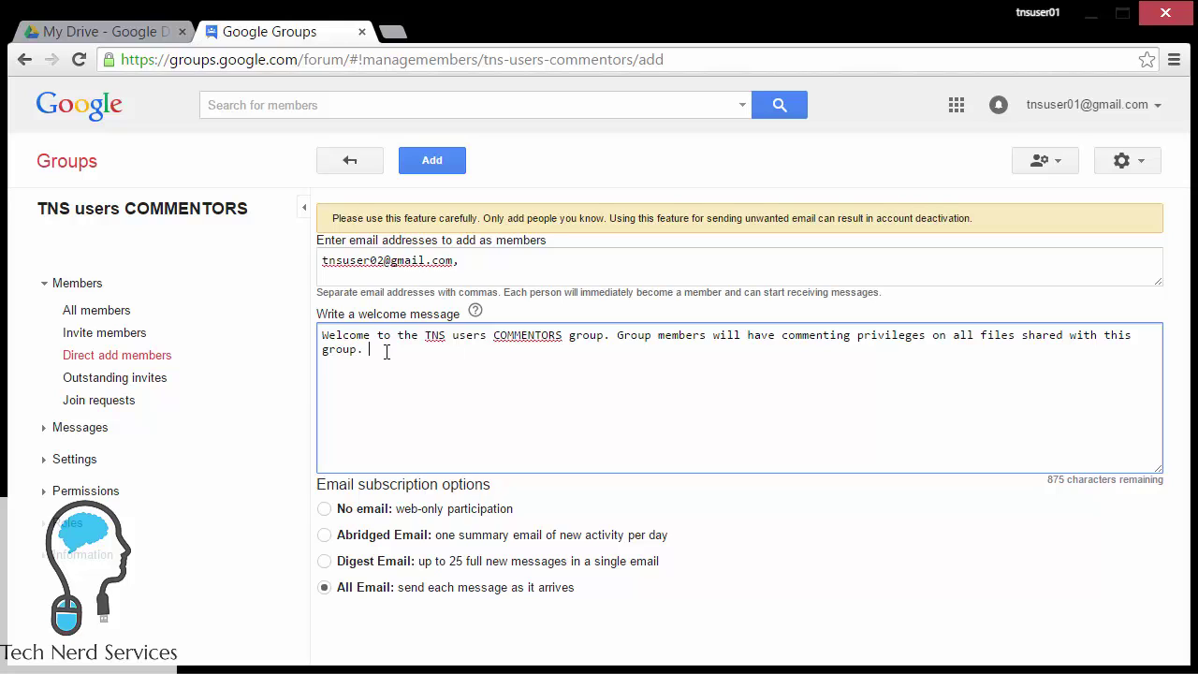
pyautogui.click(323, 508)
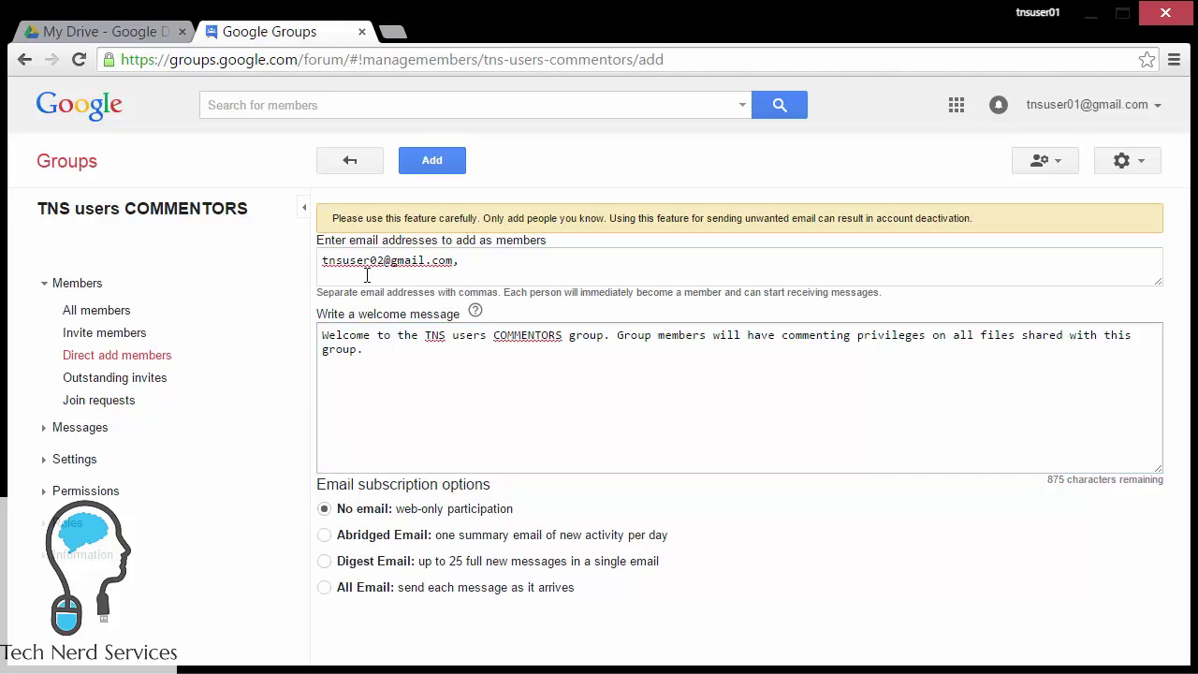
pyautogui.click(421, 160)
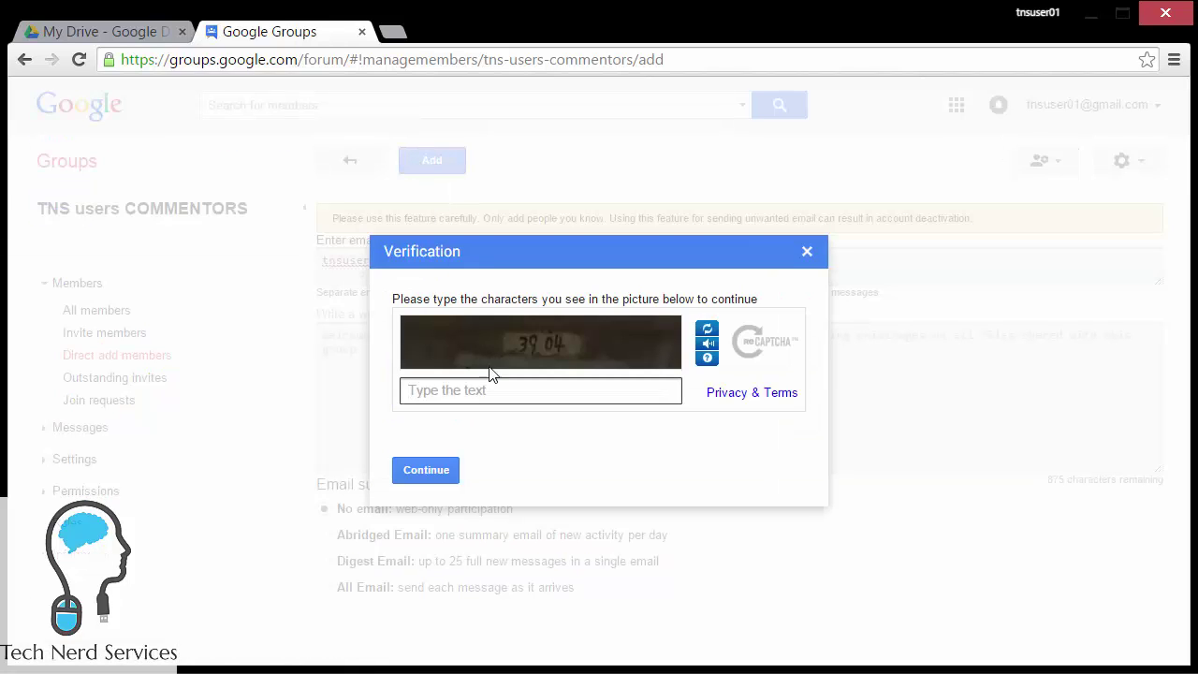
pyautogui.write('3904')
pyautogui.click(421, 479)
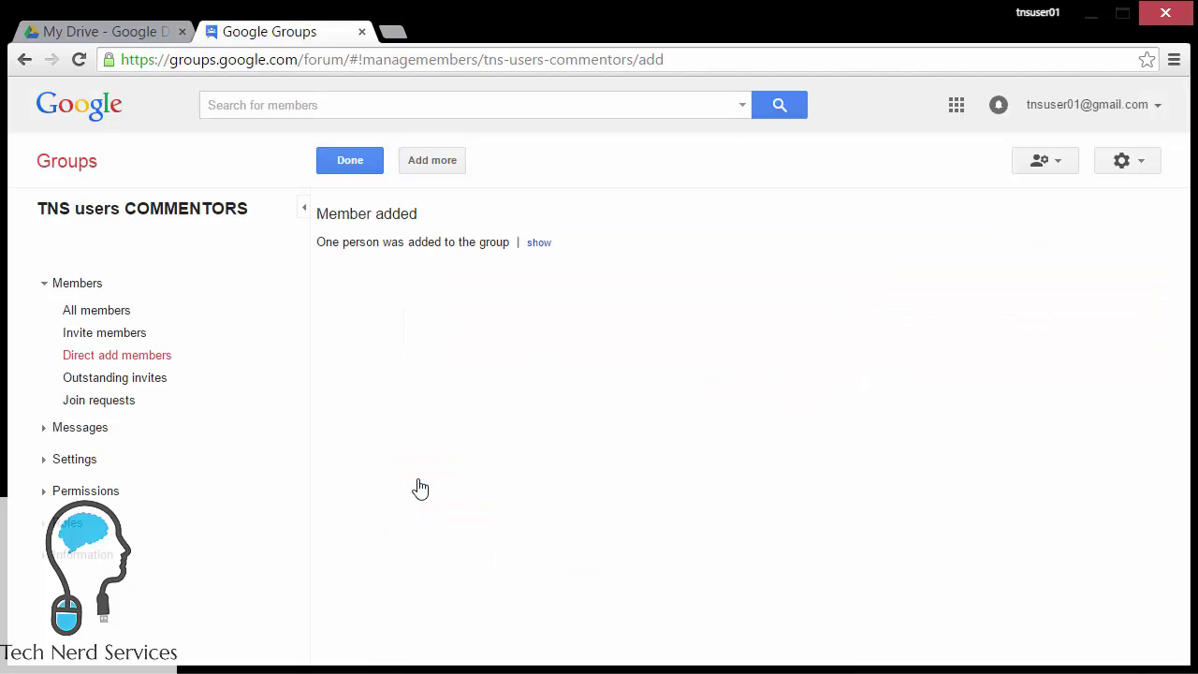
pyautogui.press('Return')
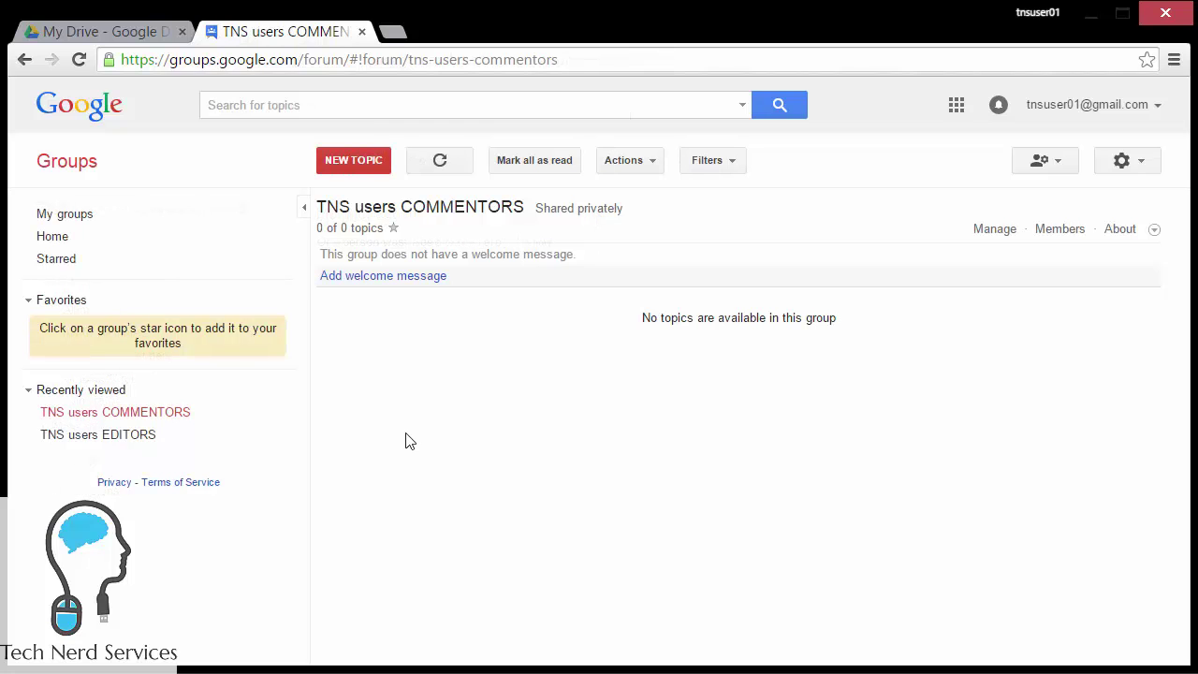
pyautogui.click(141, 45)
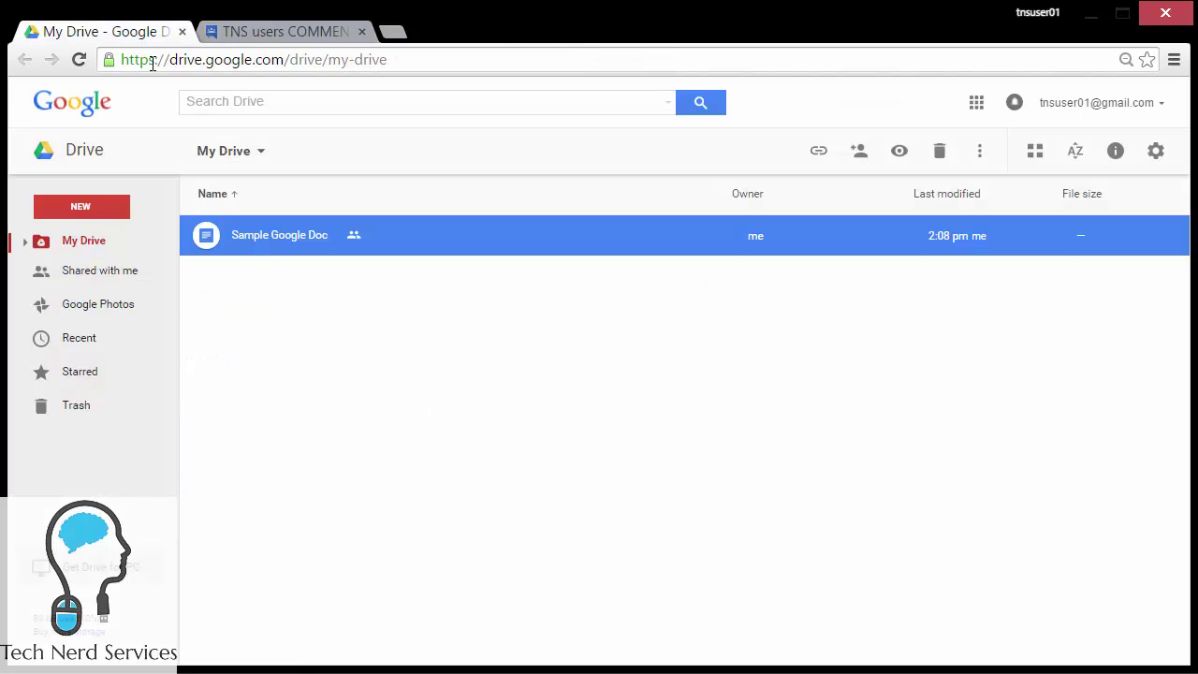
pyautogui.click(861, 154)
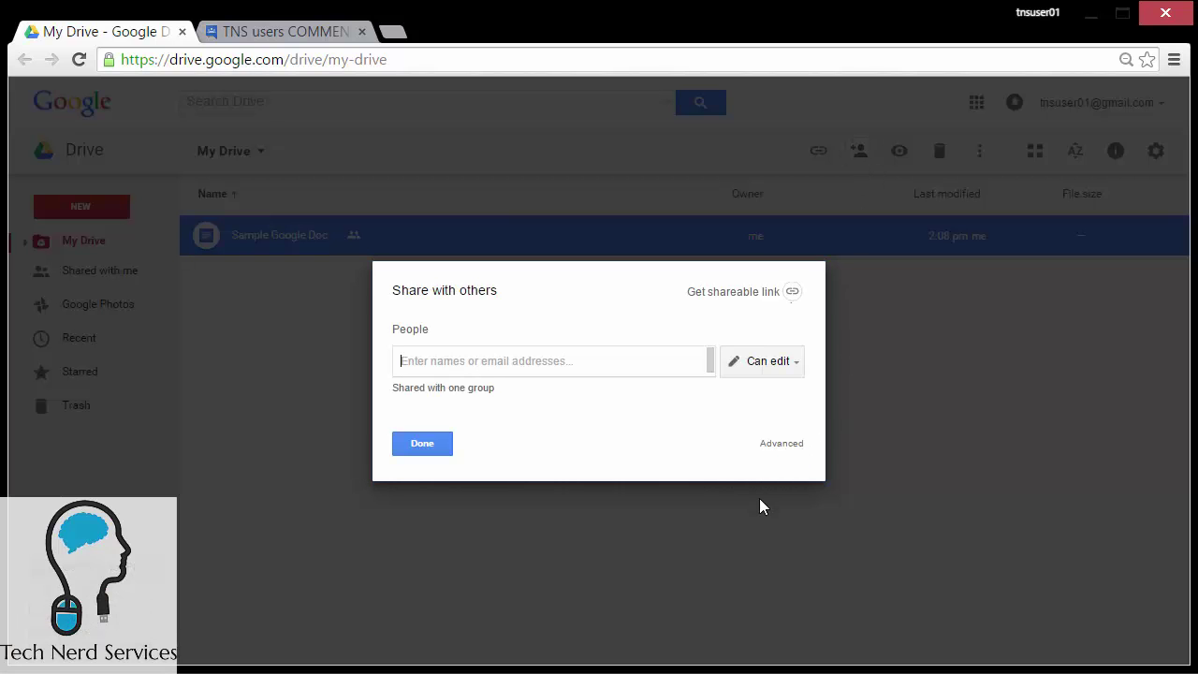
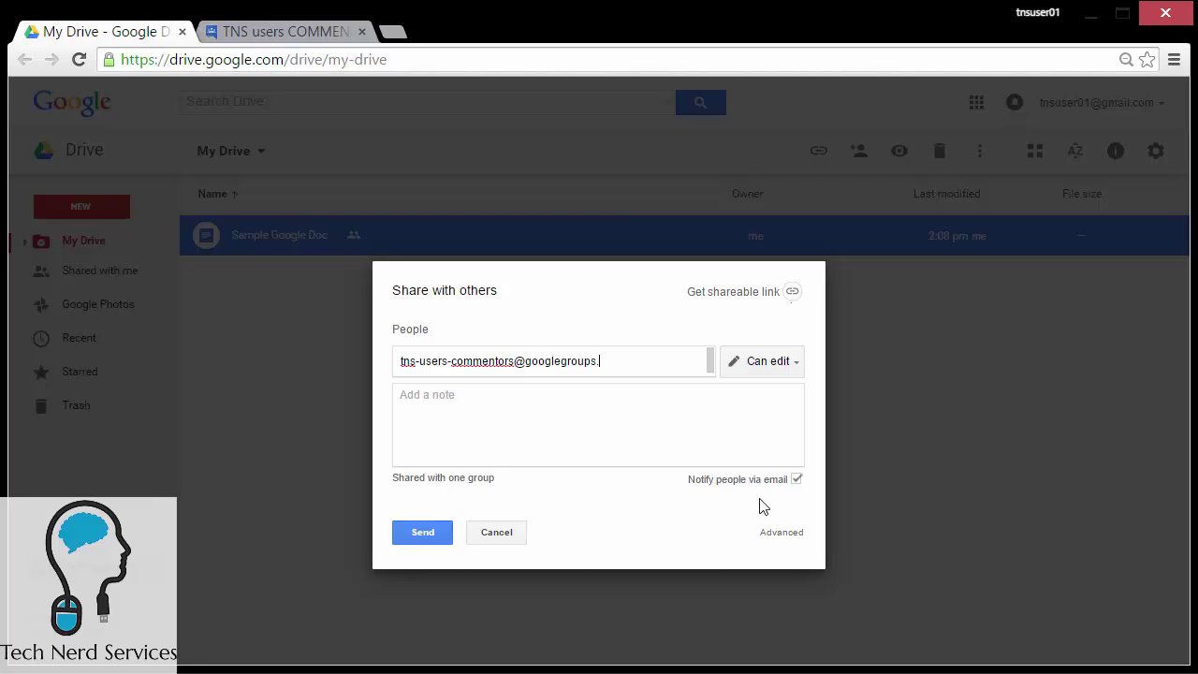
pyautogui.click(336, 31)
pyautogui.click(1134, 169)
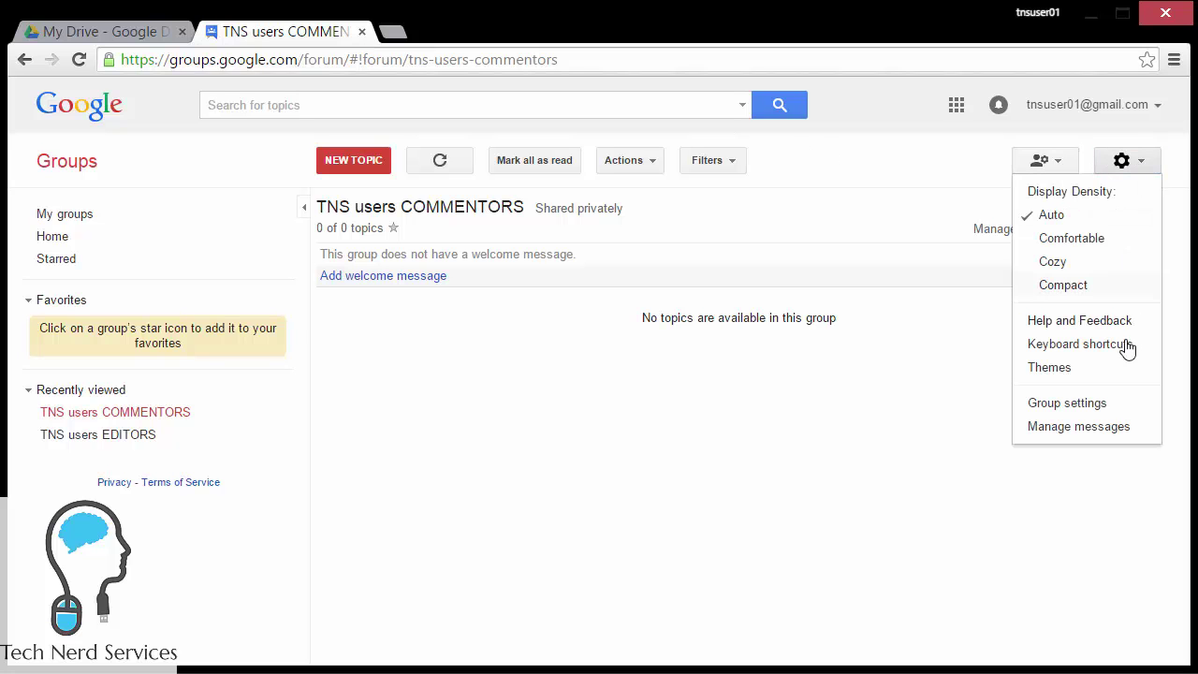
pyautogui.click(1103, 404)
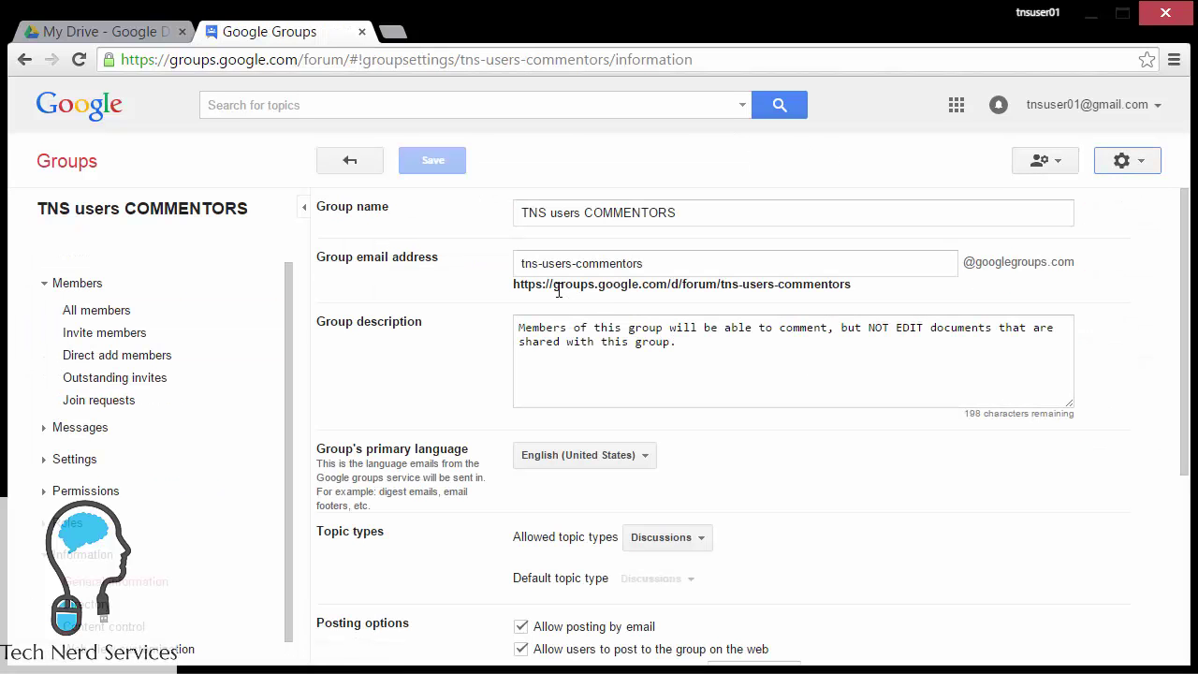
pyautogui.click(99, 34)
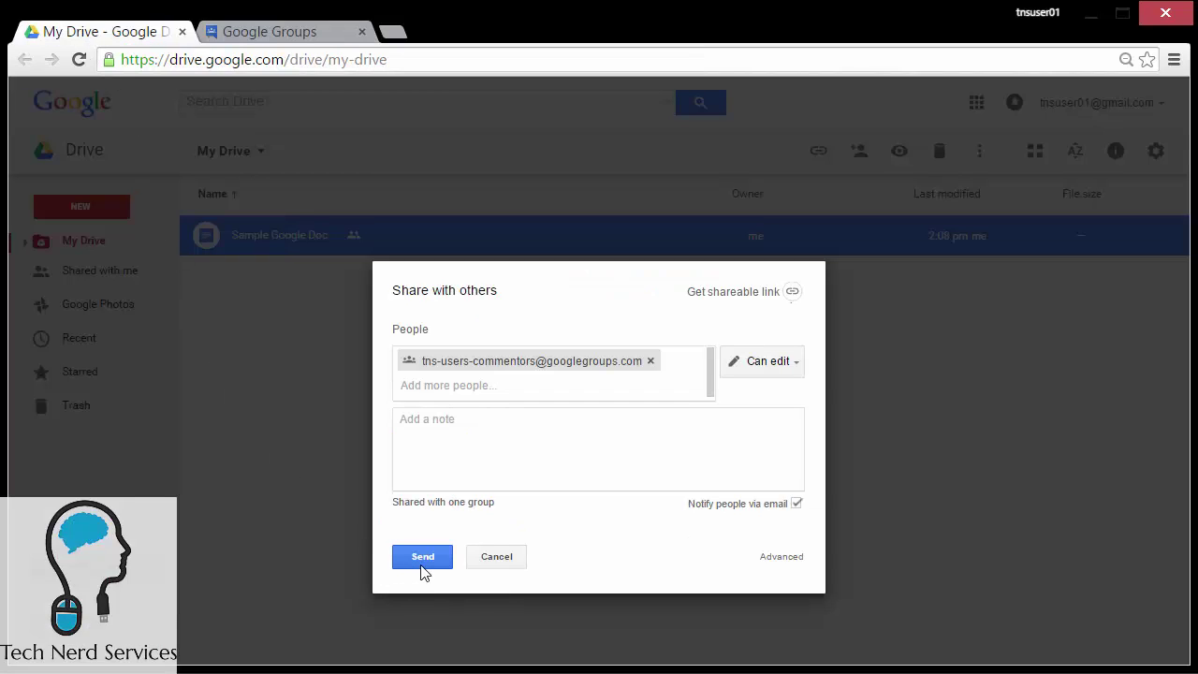
# Step: Give the COMMENTORS group Can comment access and send the share
pyautogui.click(783, 369)
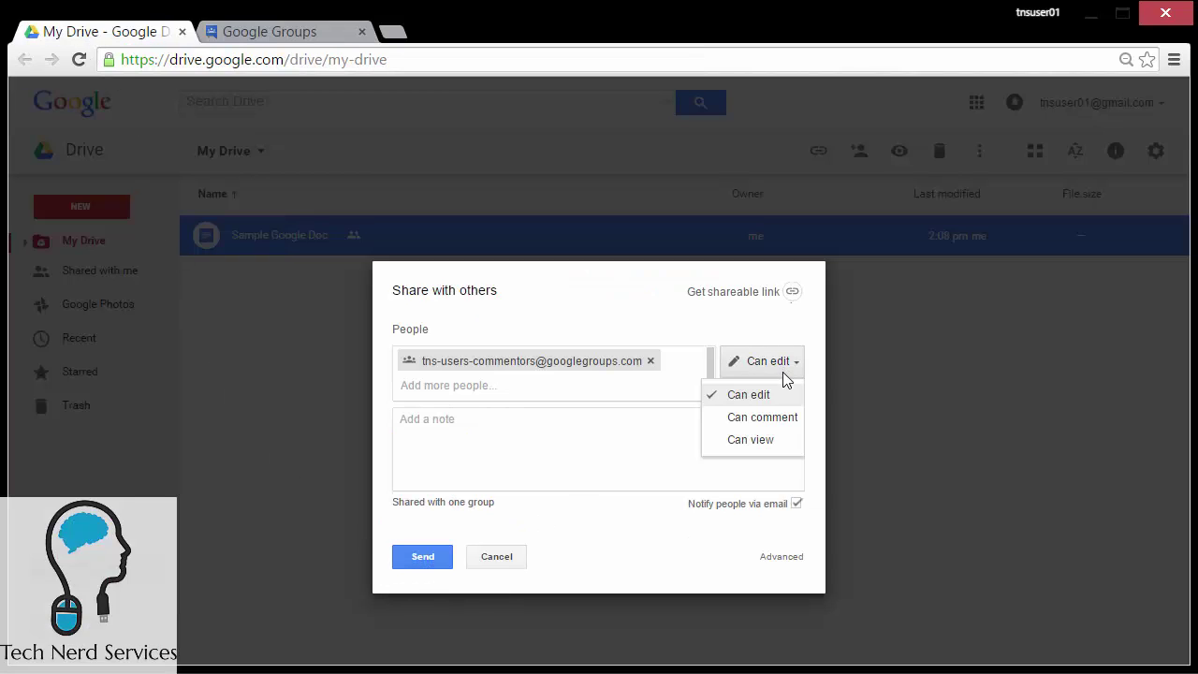
pyautogui.click(781, 422)
pyautogui.click(425, 556)
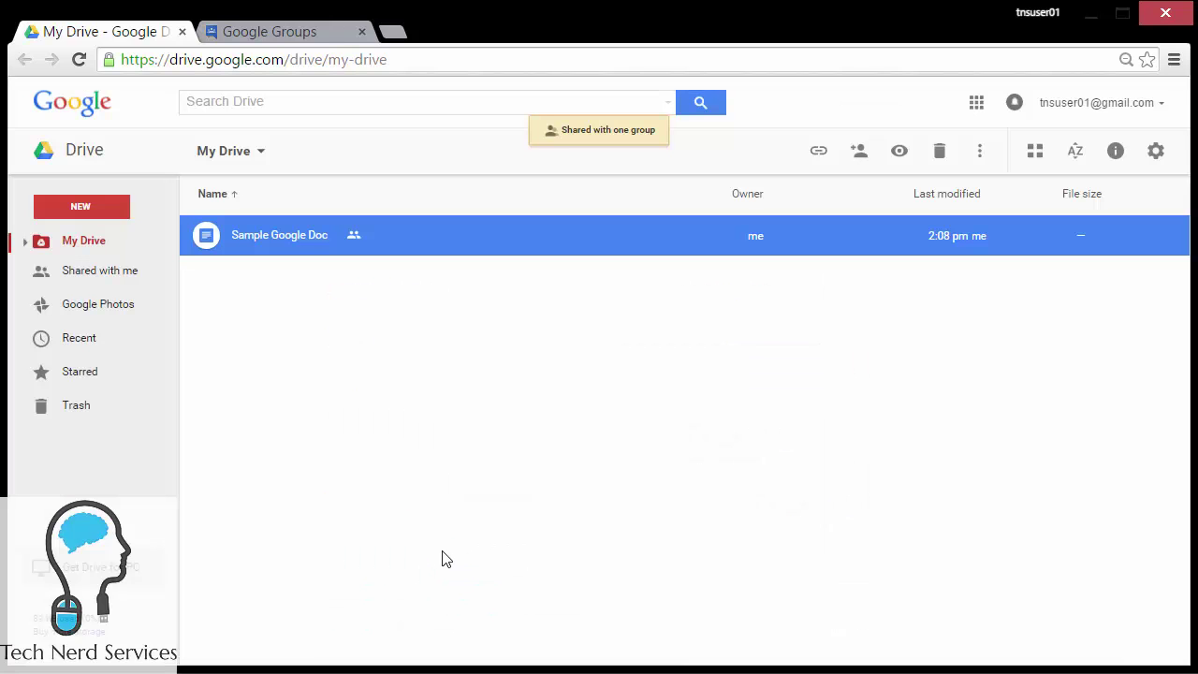
# Step: Review Sample Google Doc's advanced sharing: EDITORS can edit, COMMENTORS can comment
pyautogui.click(756, 375)
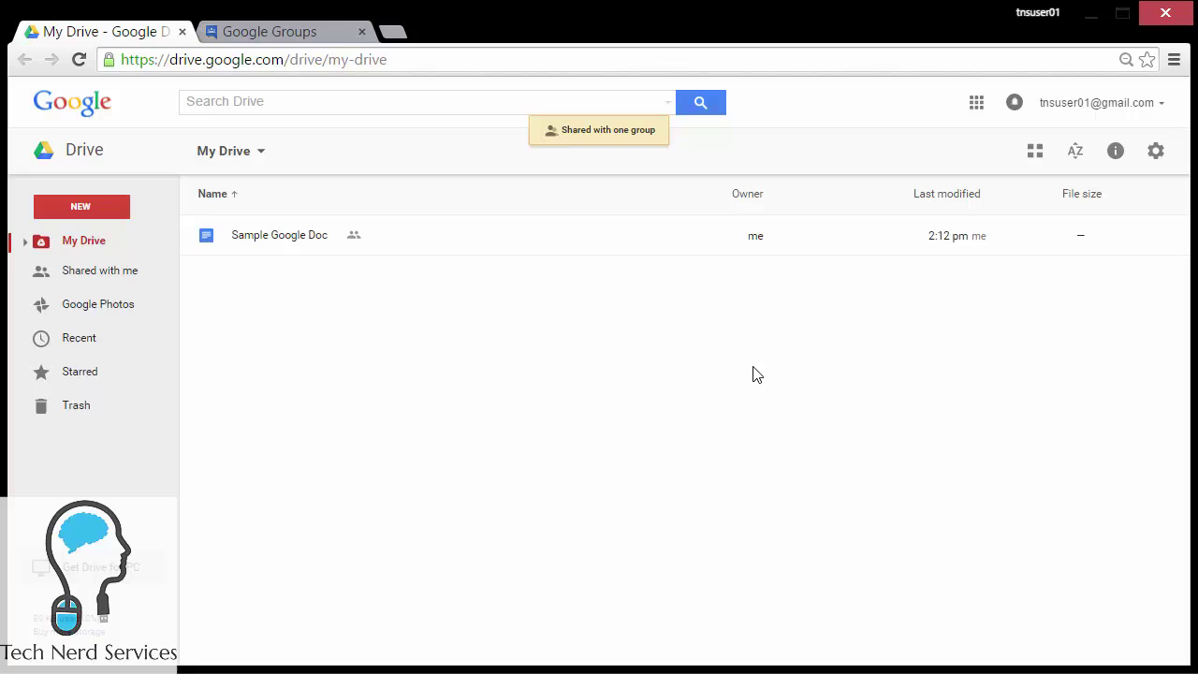
pyautogui.click(773, 253)
pyautogui.click(857, 153)
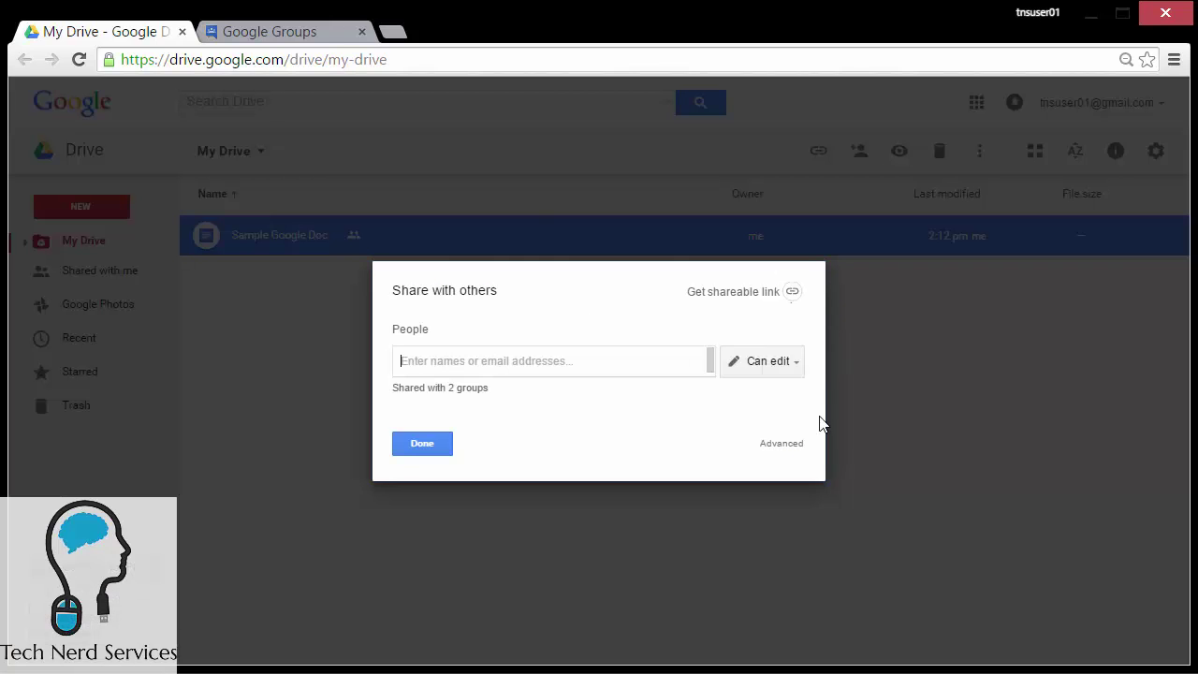
pyautogui.click(790, 450)
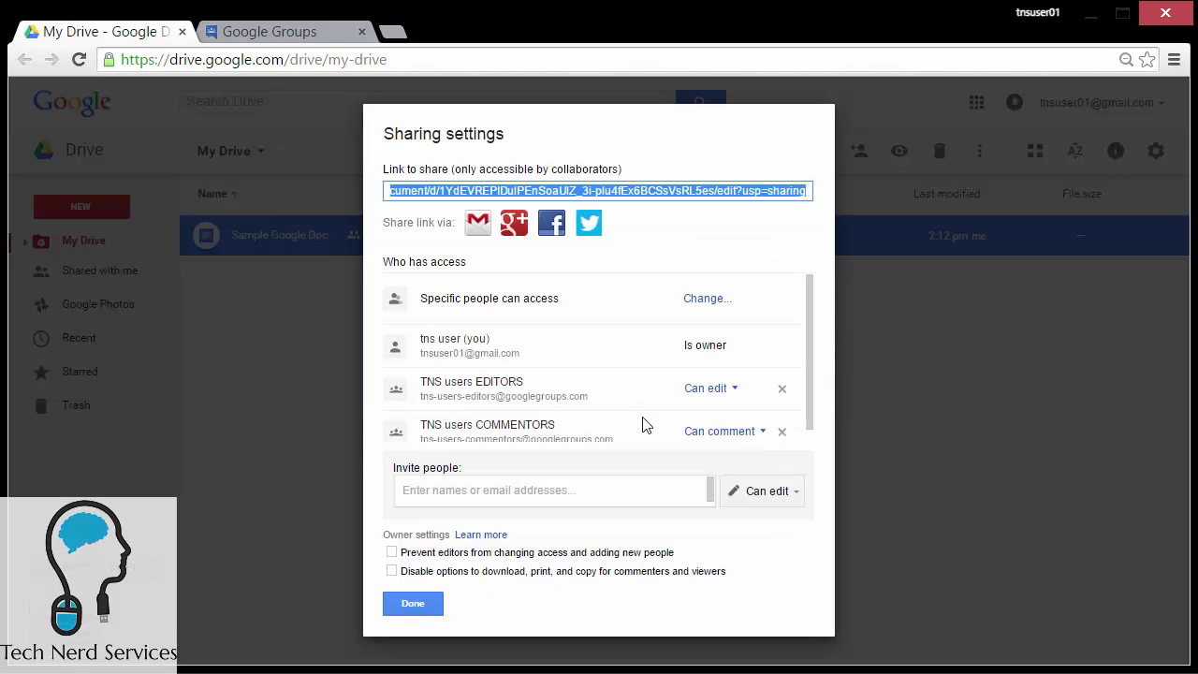
pyautogui.moveTo(810, 386); pyautogui.dragTo(807, 427)
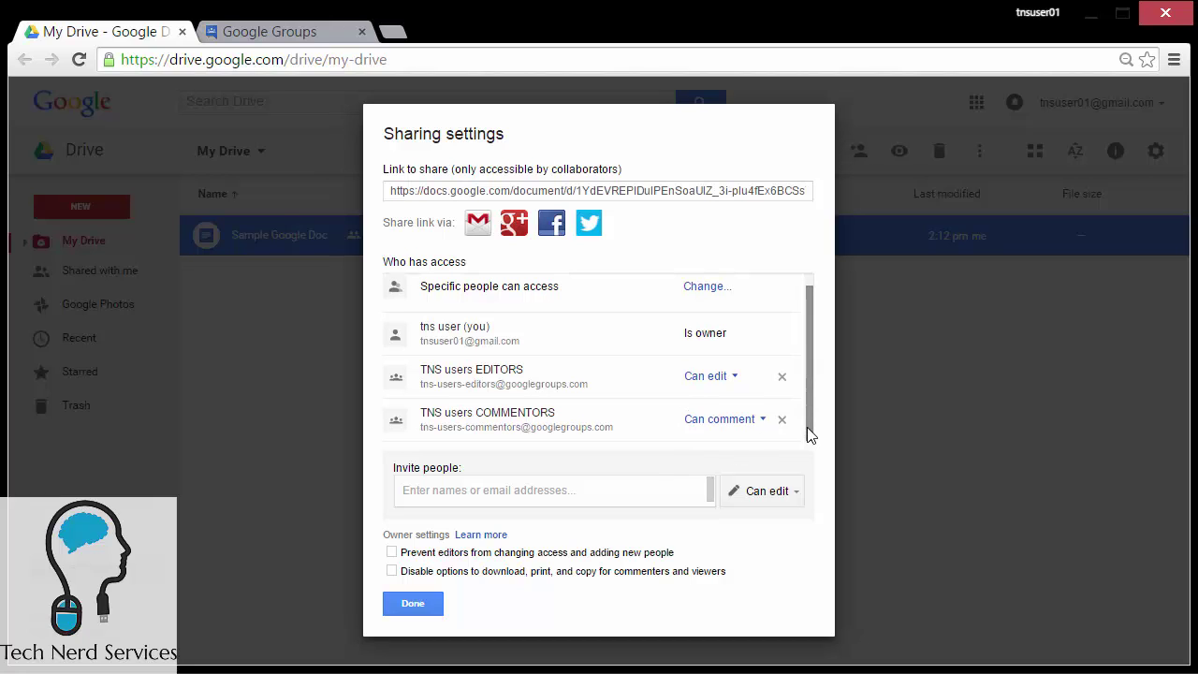
pyautogui.click(412, 606)
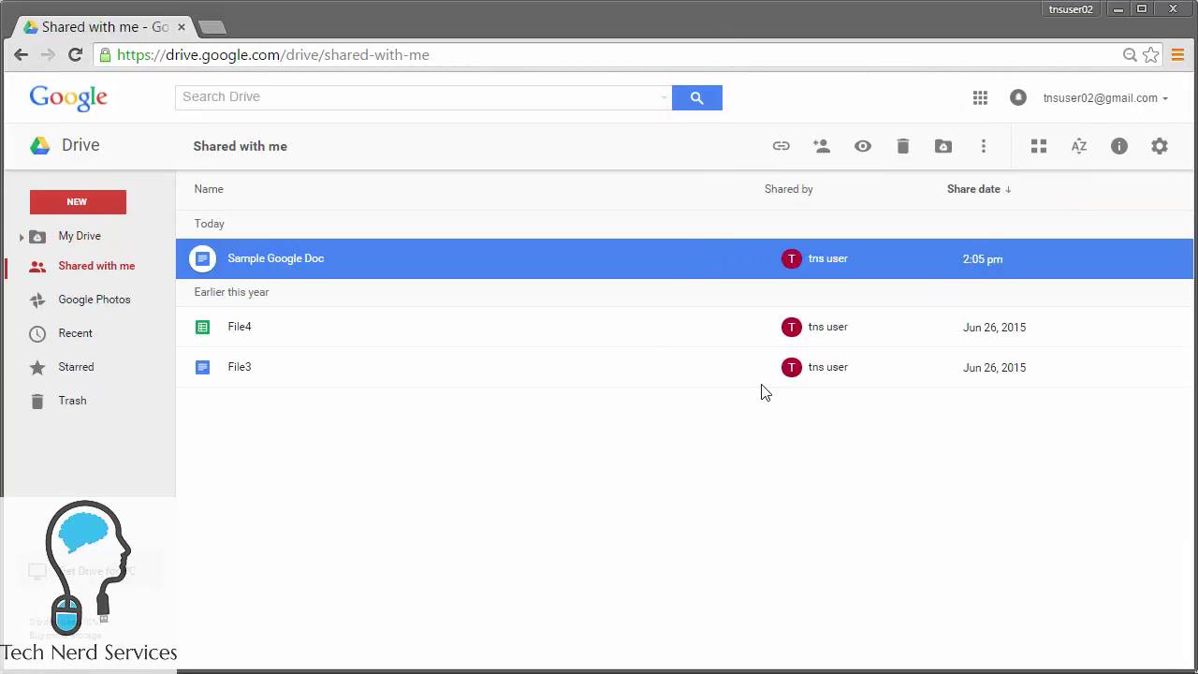
# Step: As a group member, open Sample Google Doc and add 'These are more changes!' below 'Changes'
pyautogui.doubleClick(275, 267)
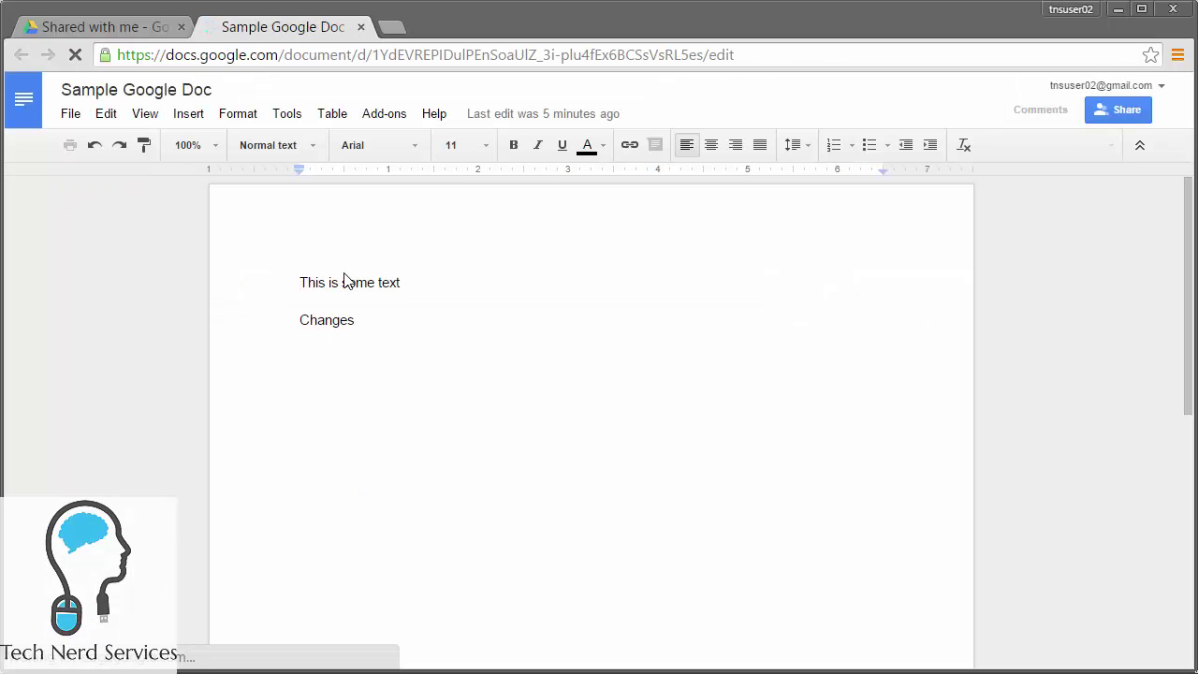
pyautogui.click(427, 303)
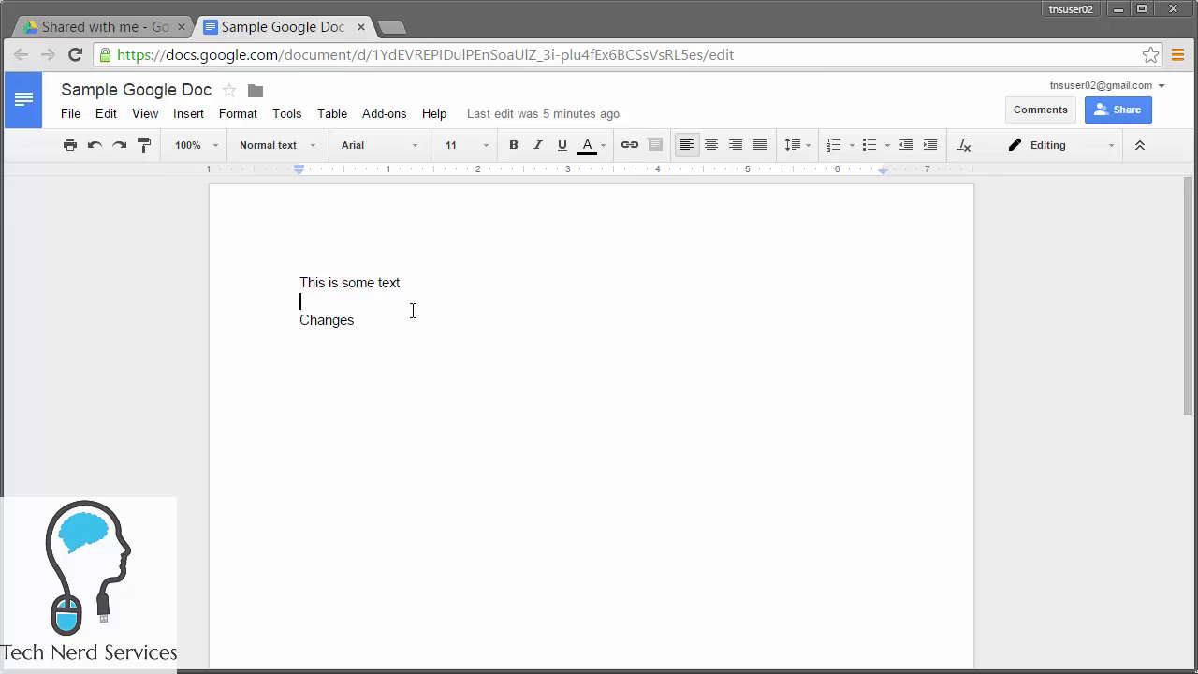
pyautogui.click(418, 323)
pyautogui.press('Return')
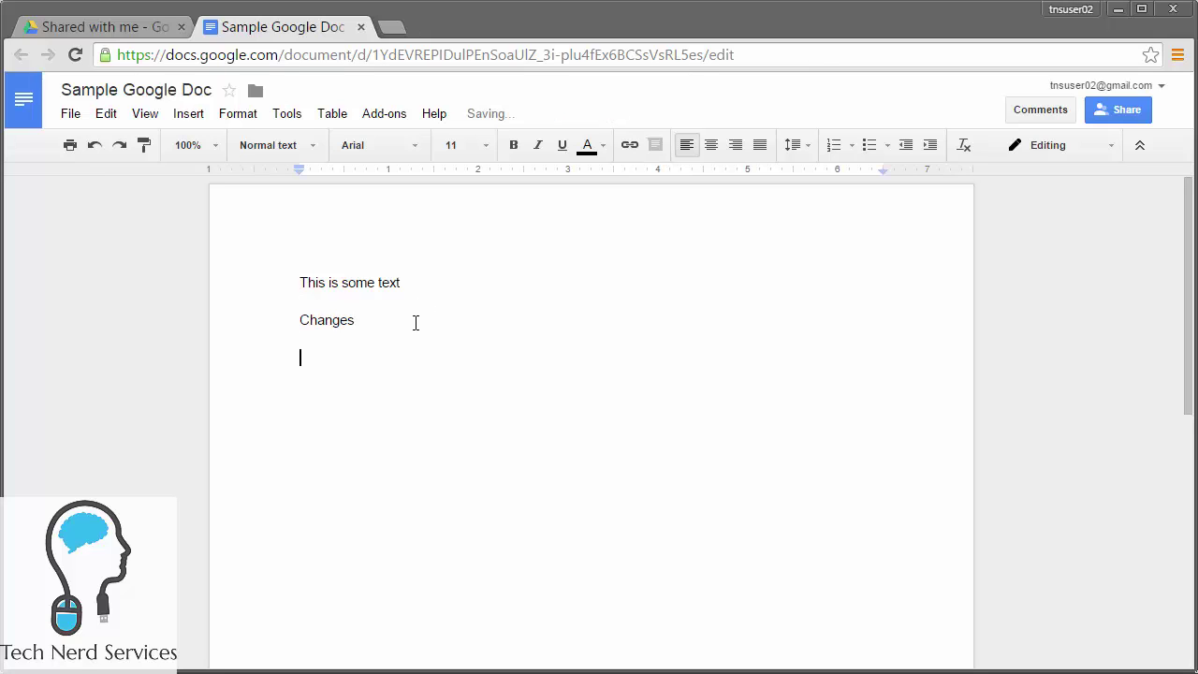
pyautogui.write('These are more changes!')
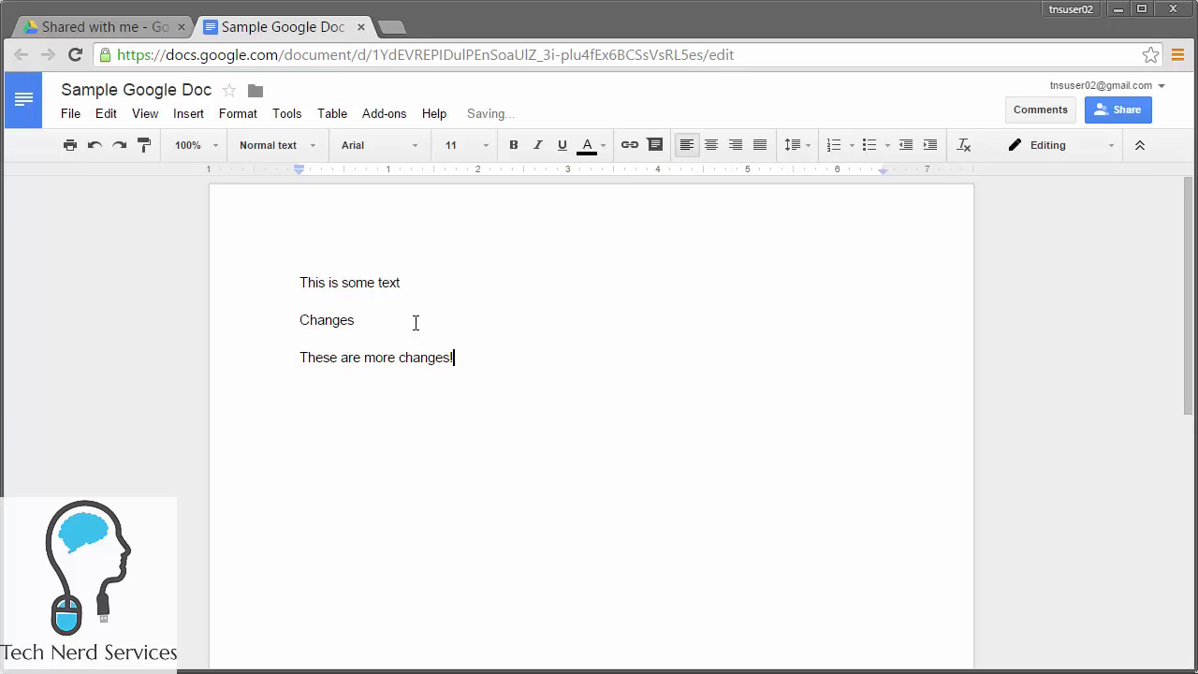
pyautogui.press('Return')
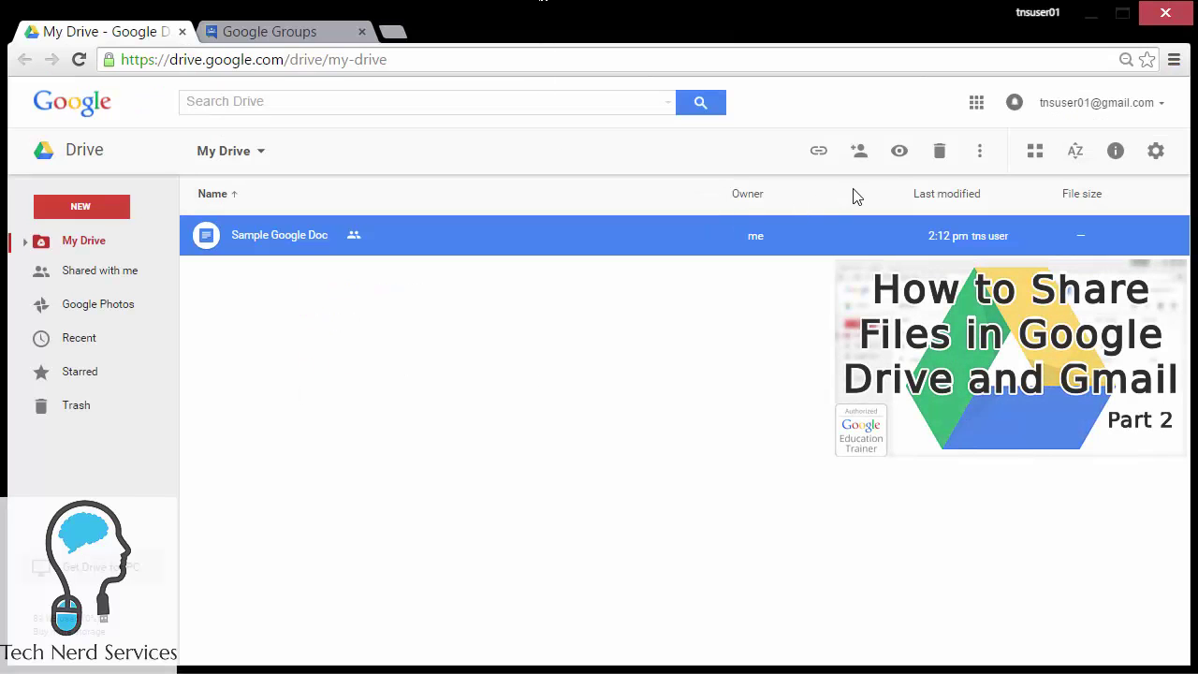
pyautogui.click(860, 159)
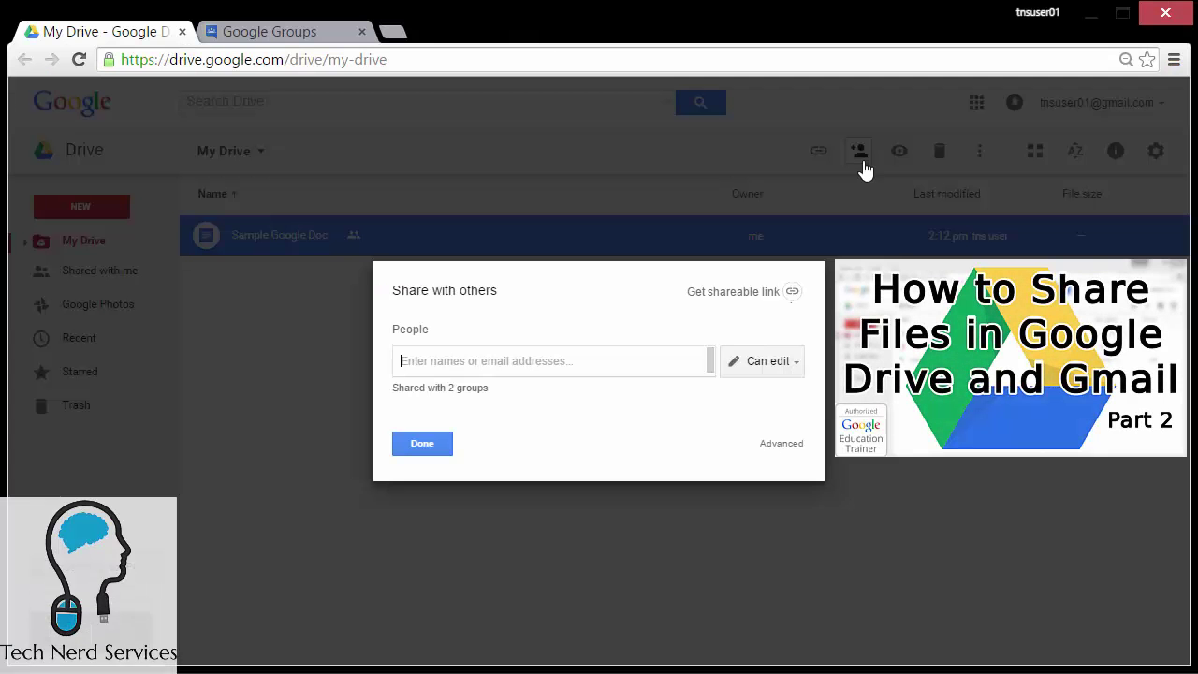
pyautogui.click(782, 443)
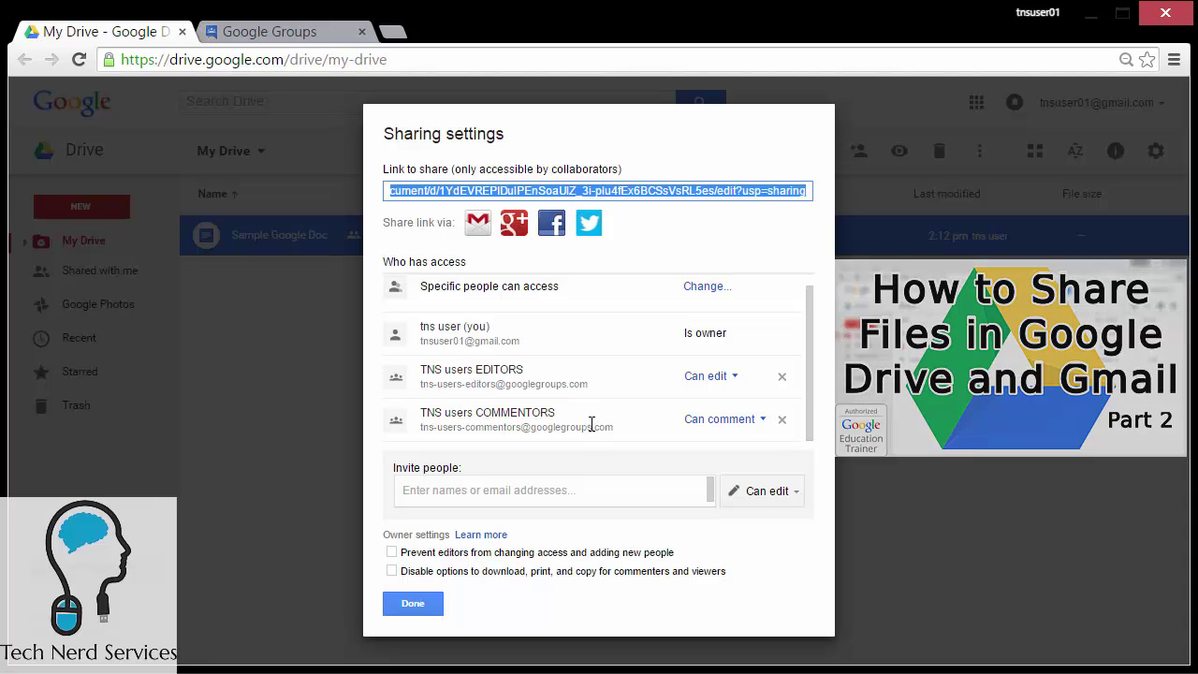
pyautogui.click(441, 599)
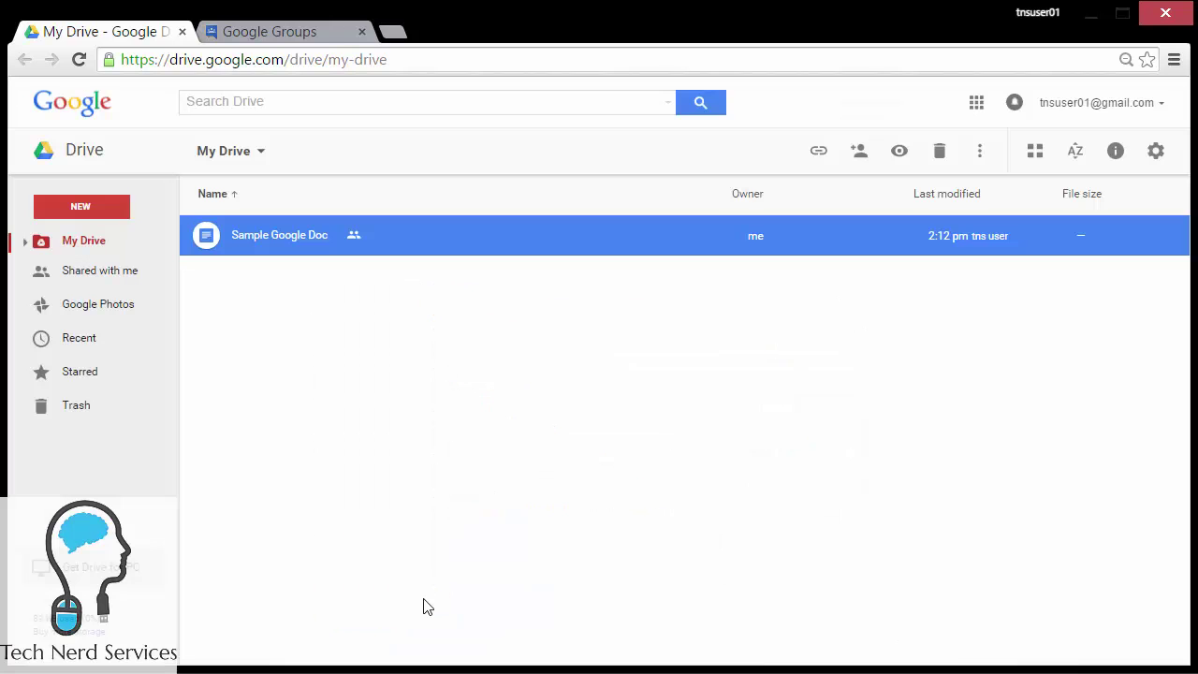
# Step: Open the member management table of the TNS users EDITORS group
pyautogui.click(289, 29)
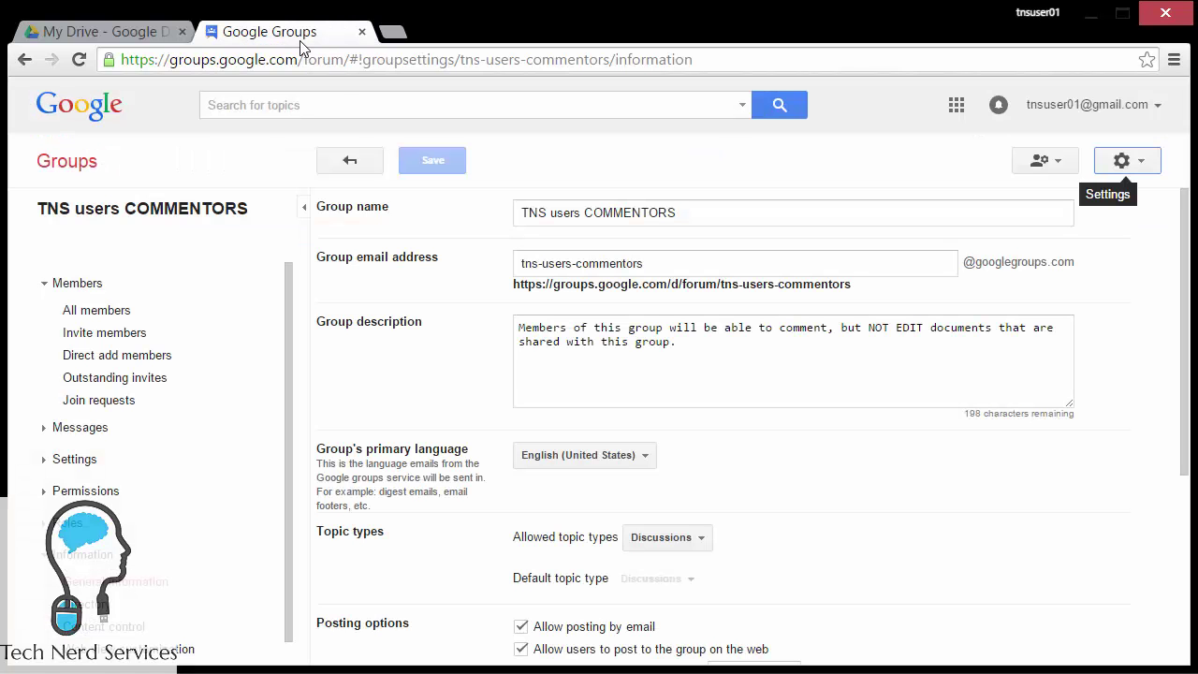
pyautogui.click(350, 160)
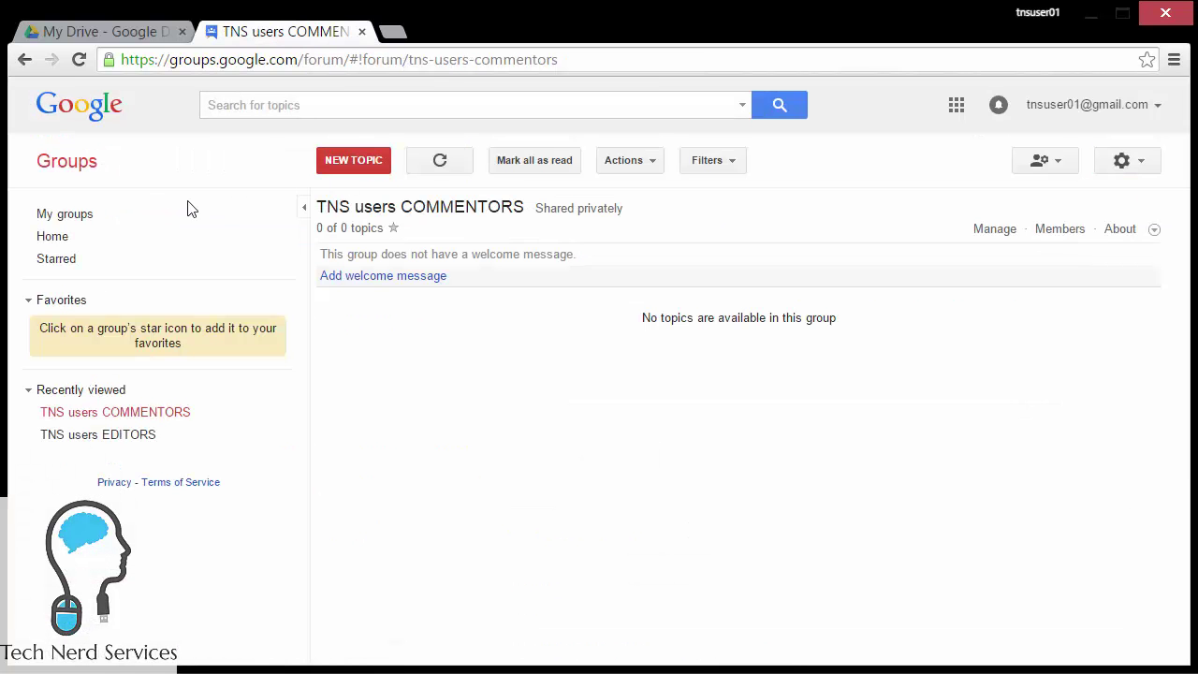
pyautogui.click(75, 215)
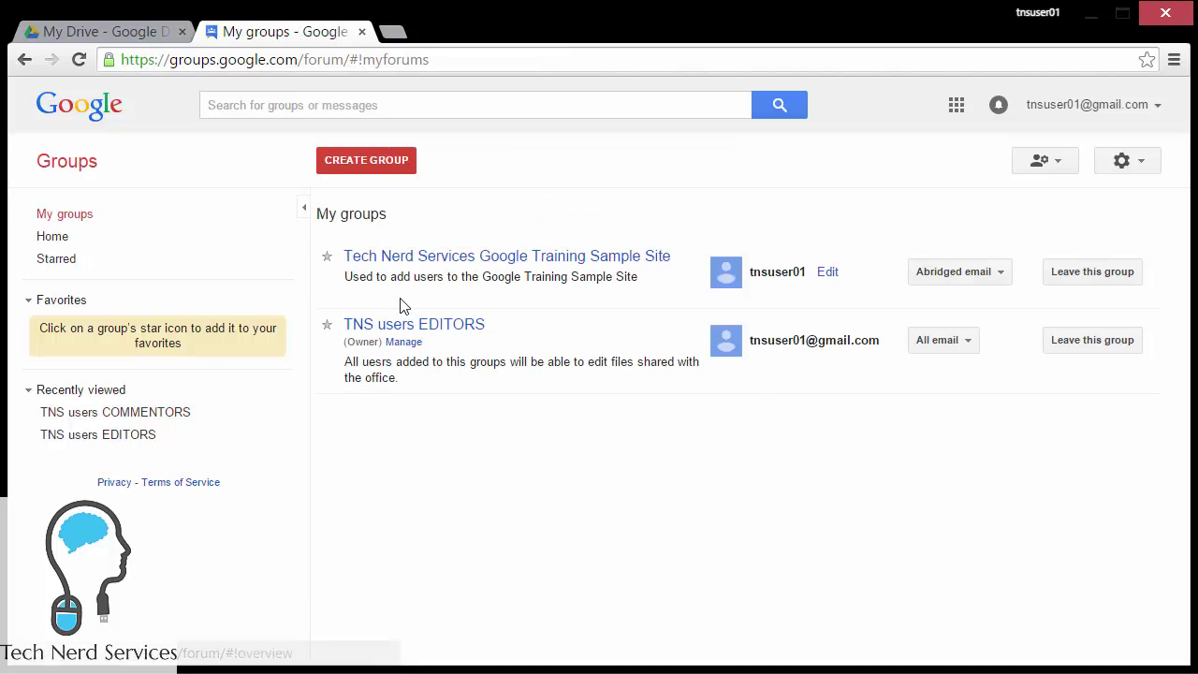
pyautogui.click(412, 326)
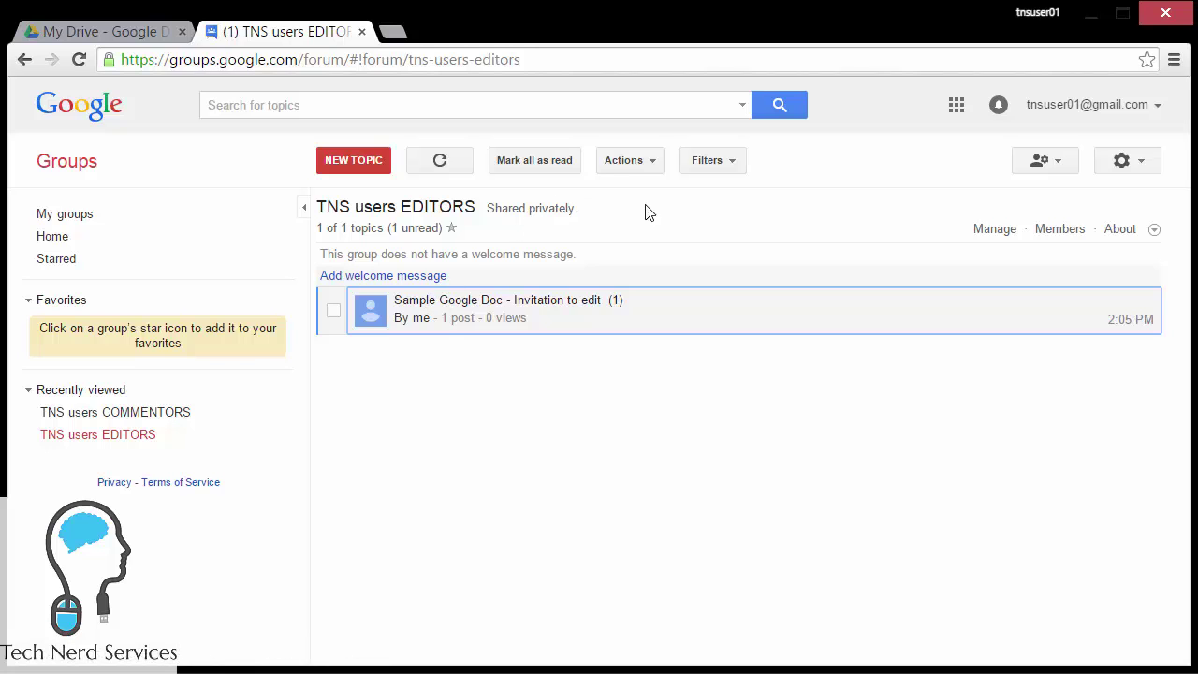
pyautogui.click(1057, 233)
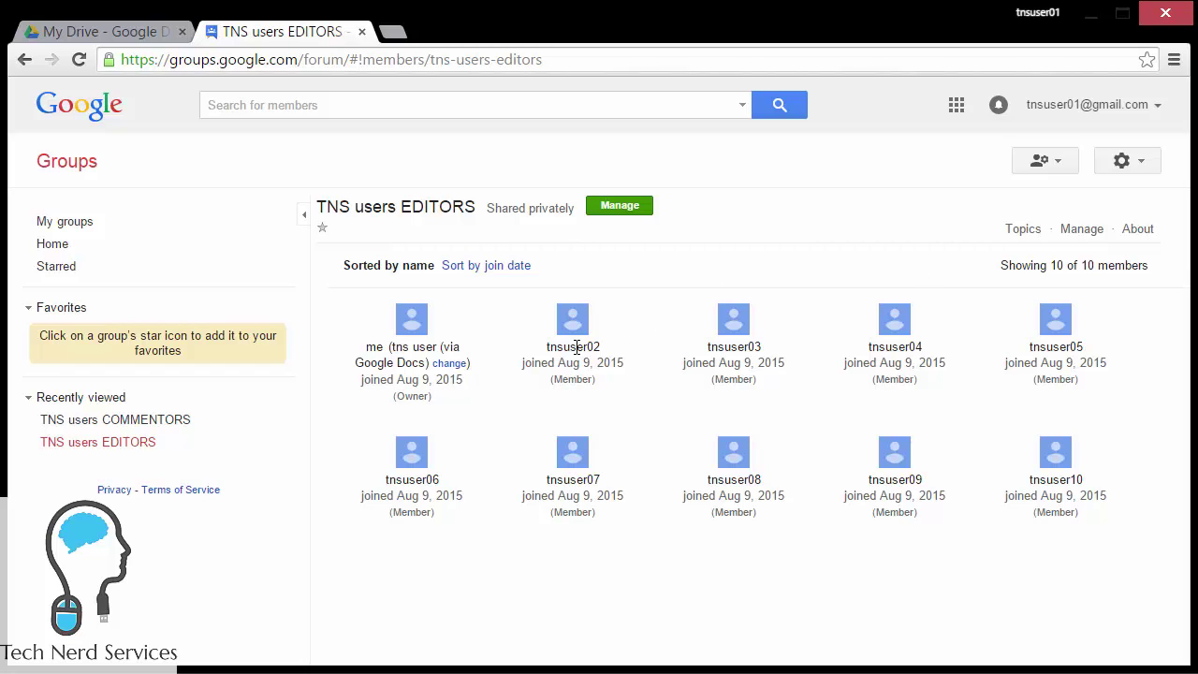
pyautogui.click(1082, 232)
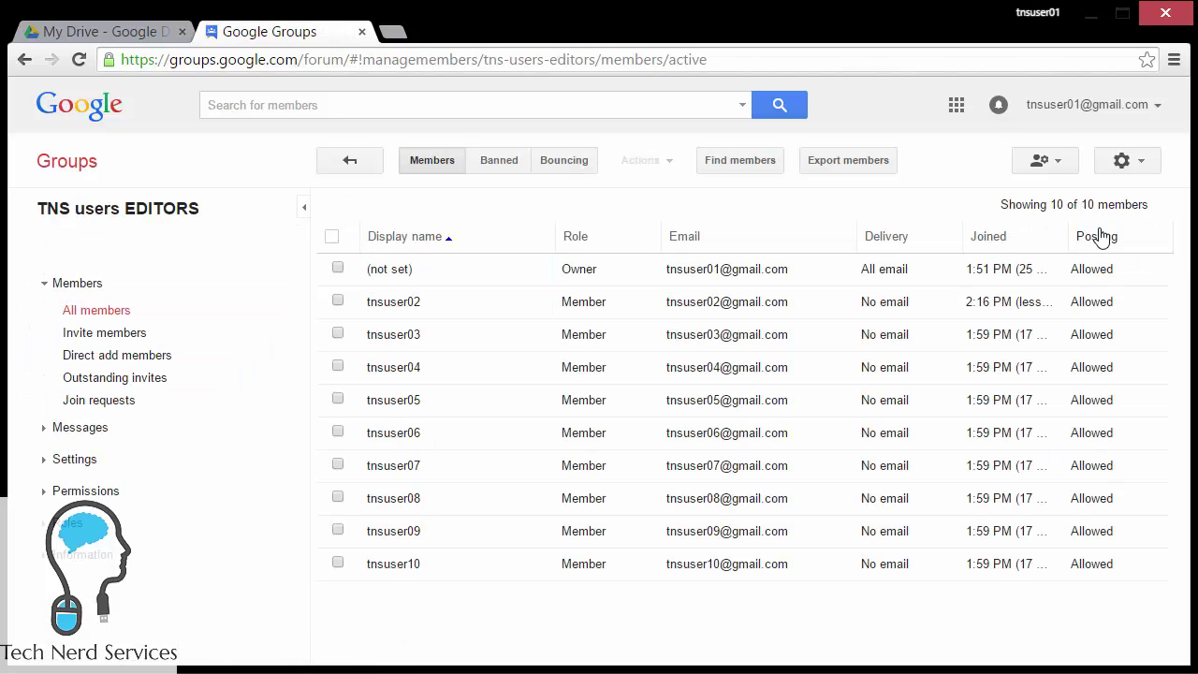
# Step: Remove the second test user from the group and reload the members list
pyautogui.click(337, 301)
pyautogui.click(655, 163)
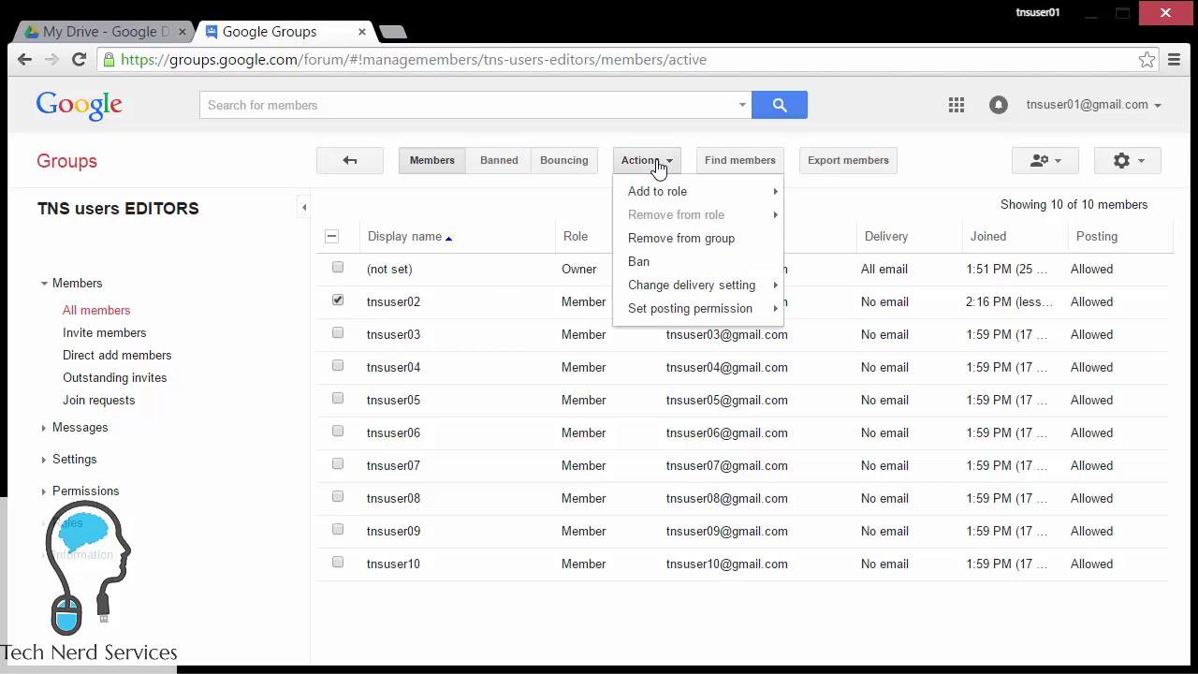
pyautogui.click(690, 242)
pyautogui.click(473, 409)
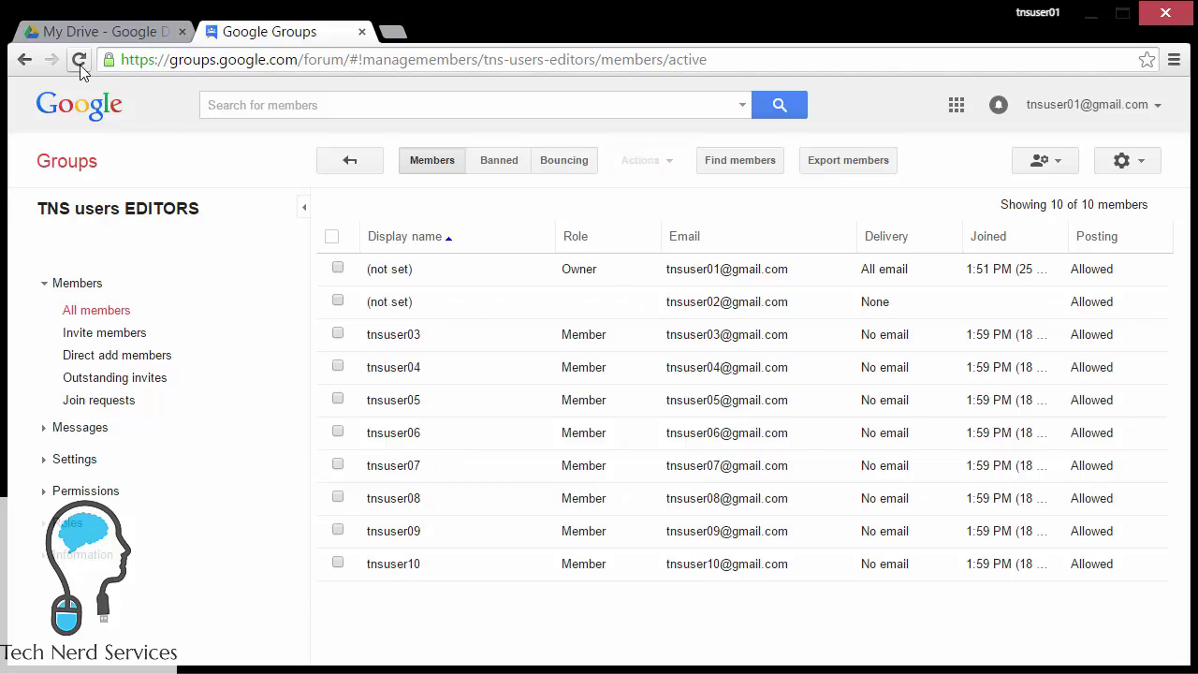
pyautogui.press('F5')
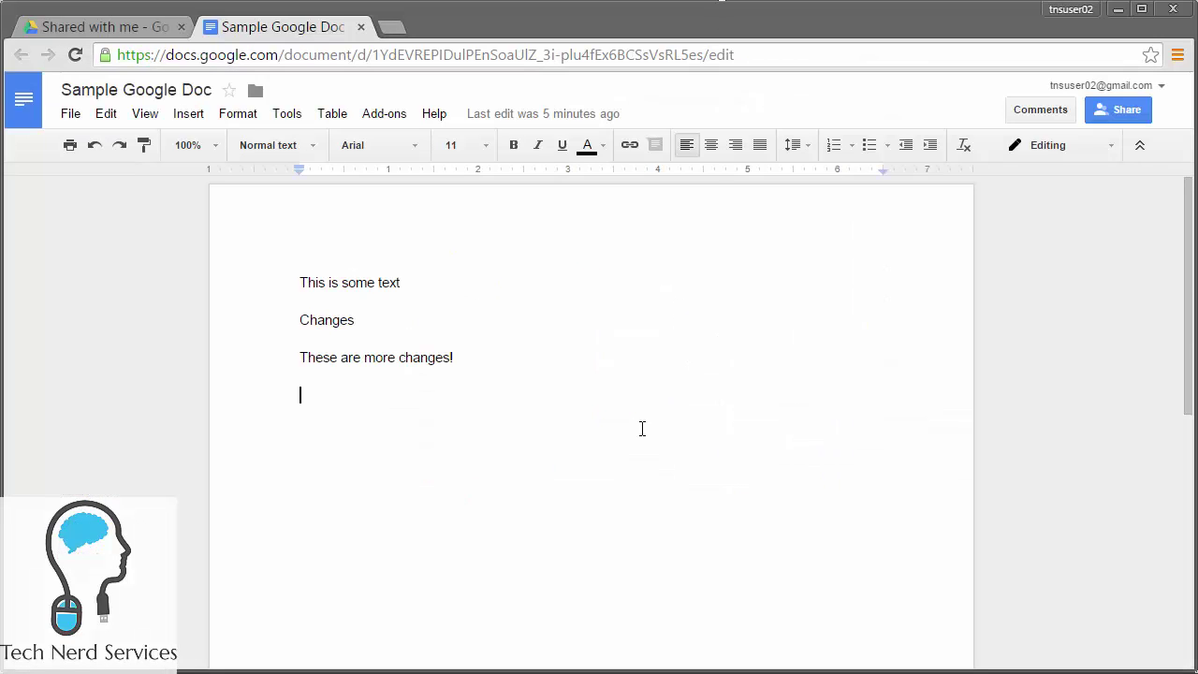
# Step: Reload Sample Google Doc to refresh the removed member's access, then return to the Drive file list
pyautogui.click(75, 54)
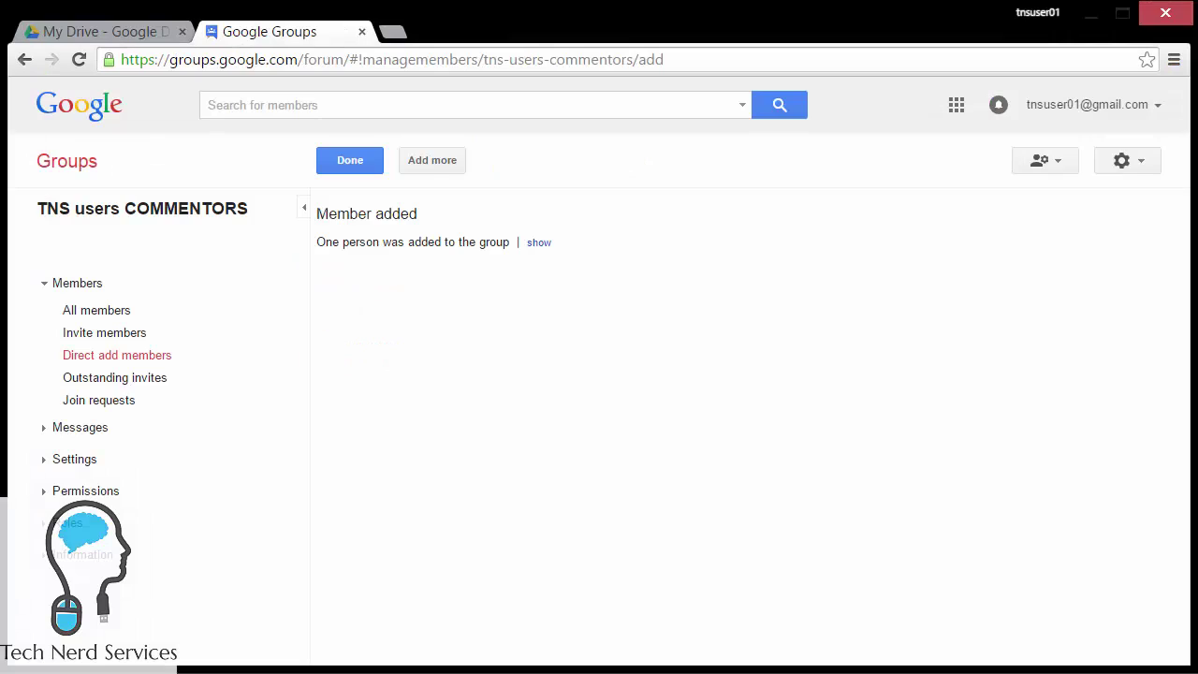
pyautogui.click(144, 32)
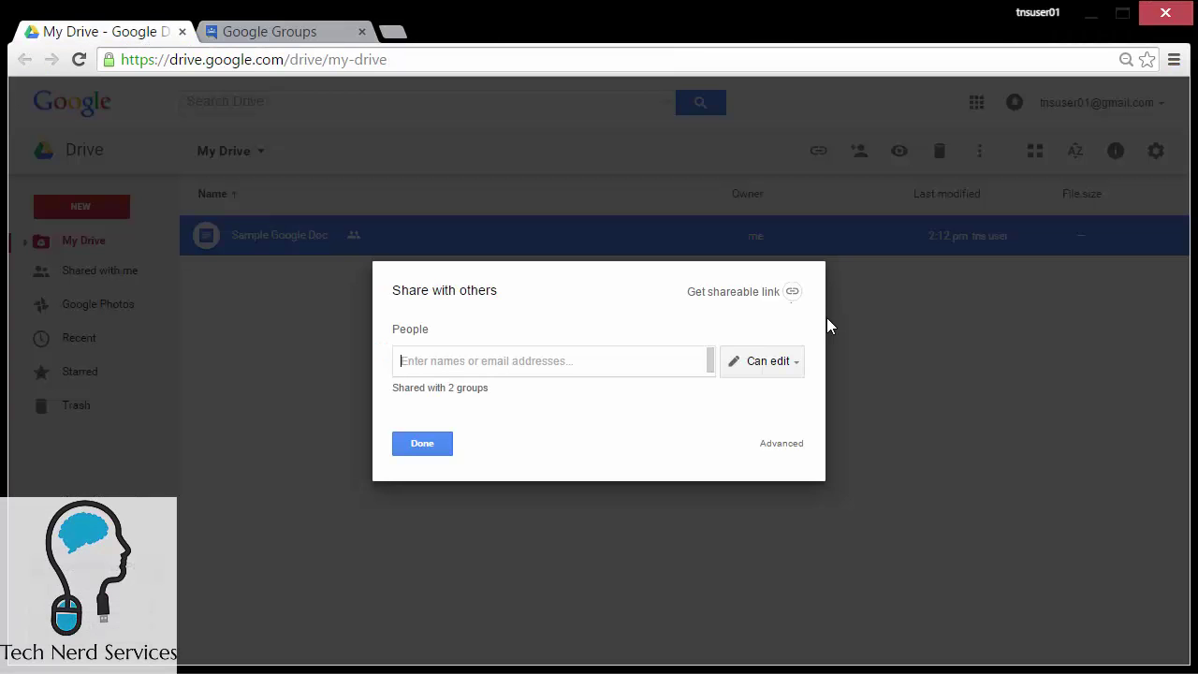
# Step: Check the doc's advanced sharing settings (EDITORS edit, COMMENTORS comment), then close them
pyautogui.click(771, 445)
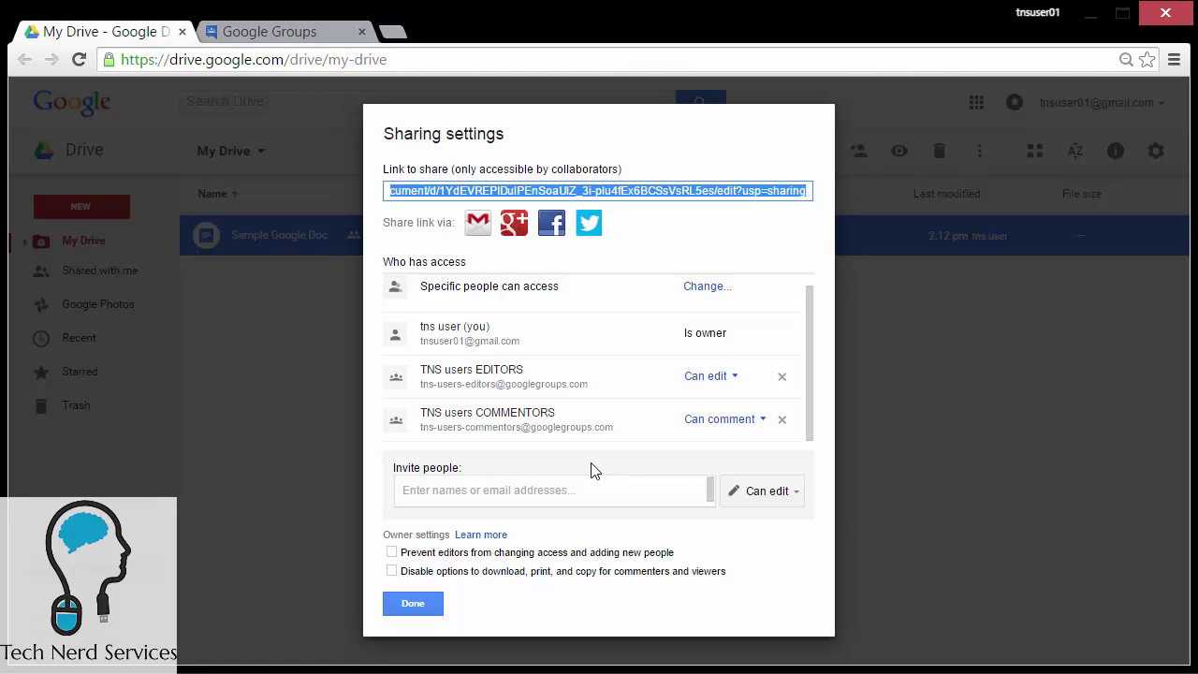
pyautogui.click(415, 606)
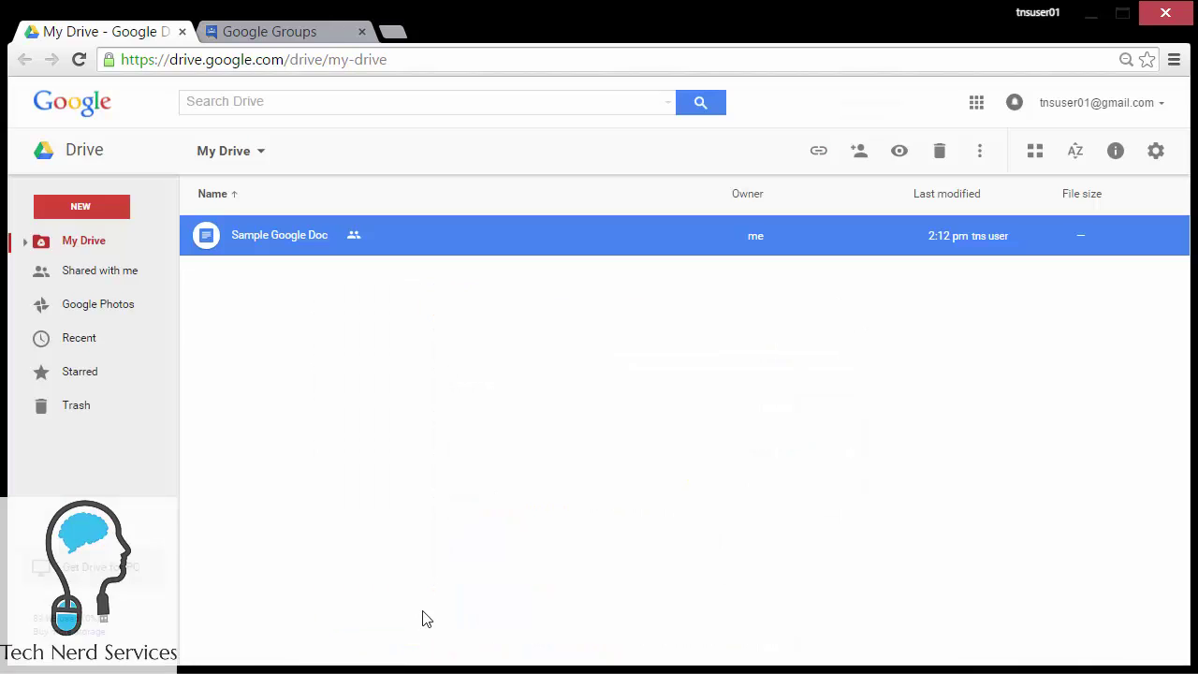
# Step: Open Google Calendar and bring up the main calendar's sharing settings
pyautogui.click(974, 105)
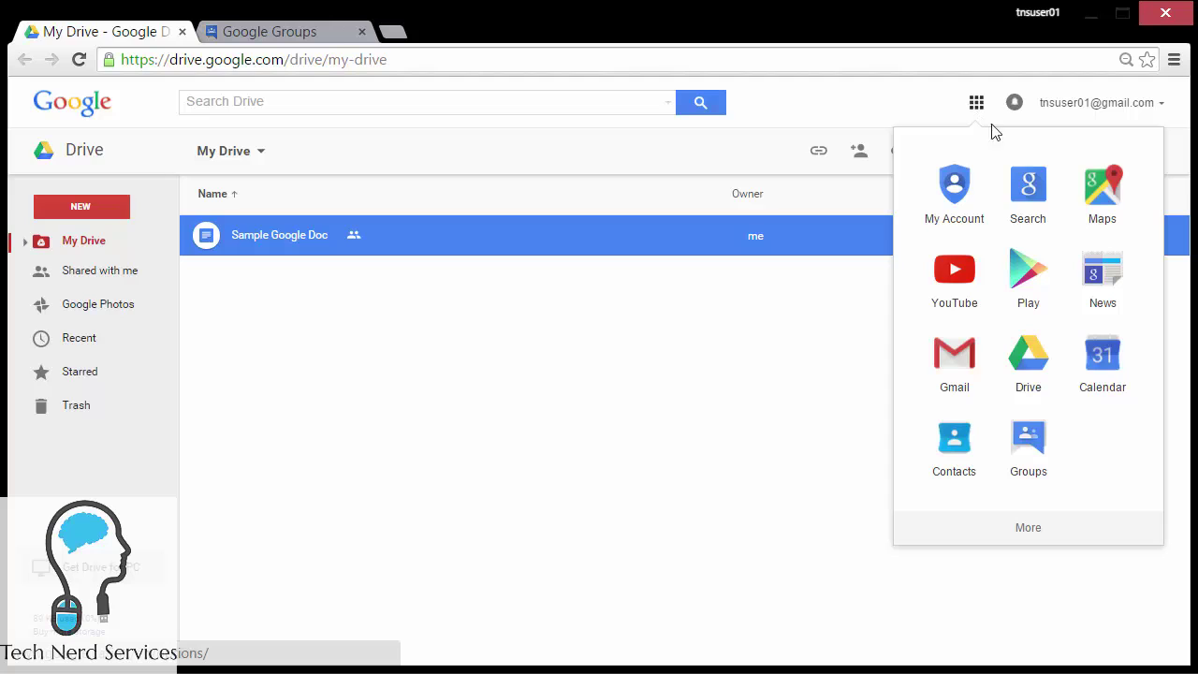
pyautogui.click(1103, 374)
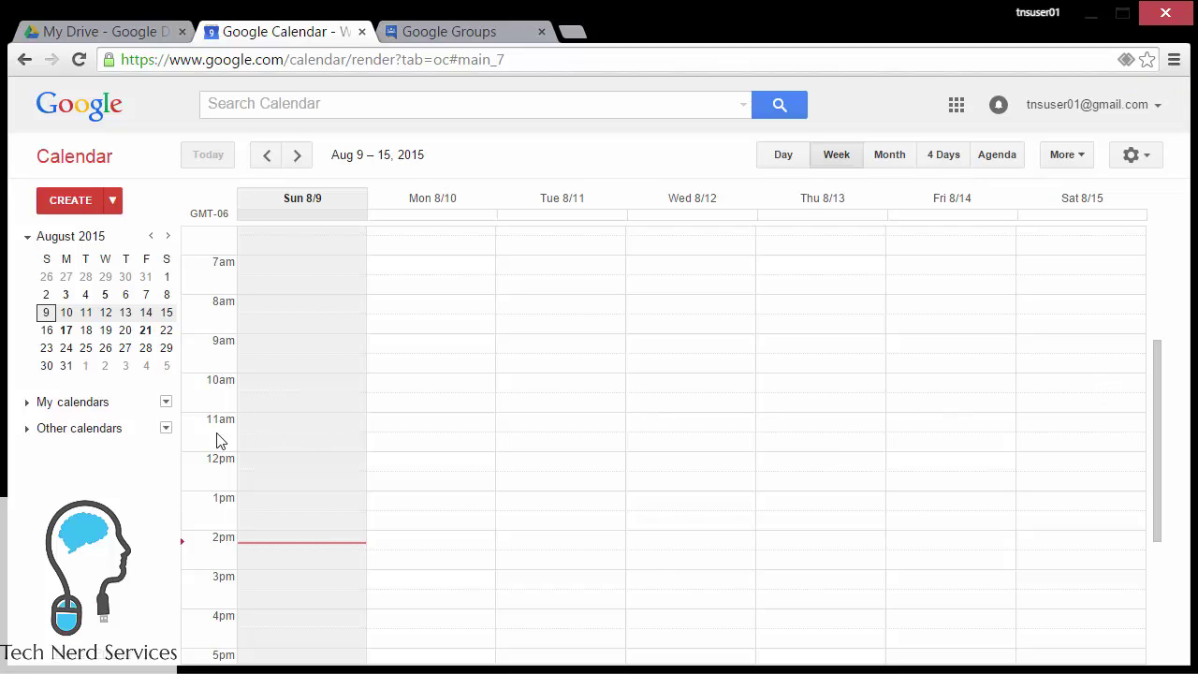
pyautogui.click(38, 404)
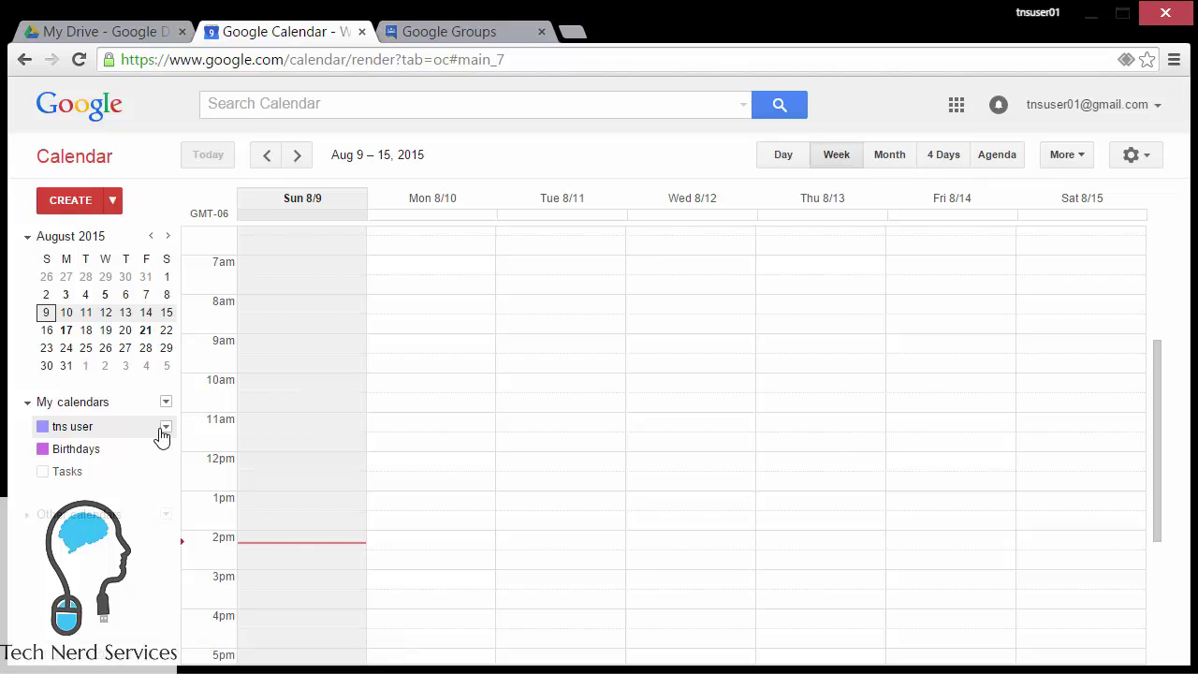
pyautogui.click(165, 429)
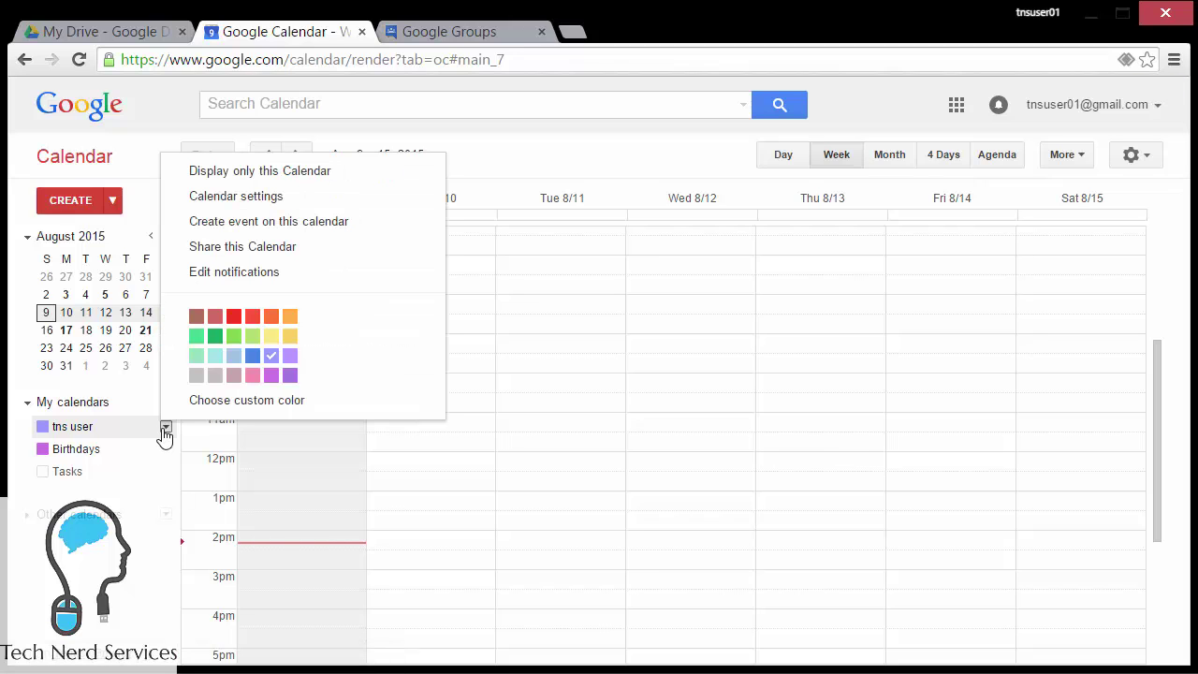
pyautogui.click(331, 249)
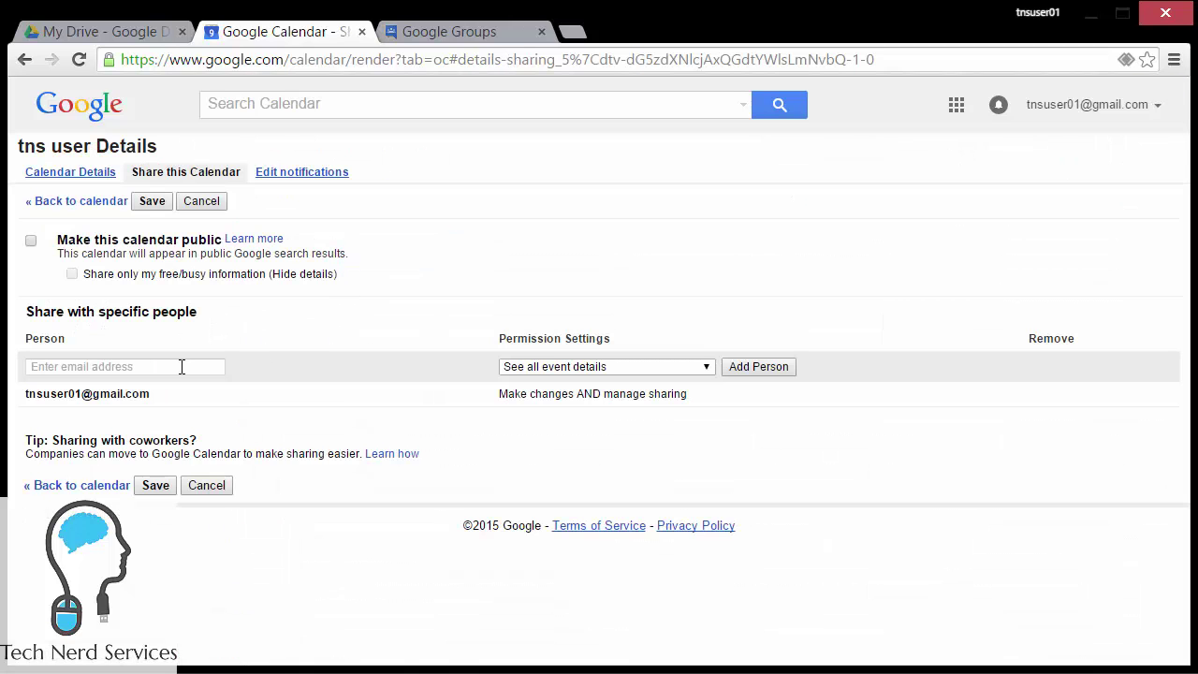
# Step: Add the COMMENTORS and EDITORS groups, letting EDITORS make changes to events
pyautogui.click(183, 366)
pyautogui.write('t')
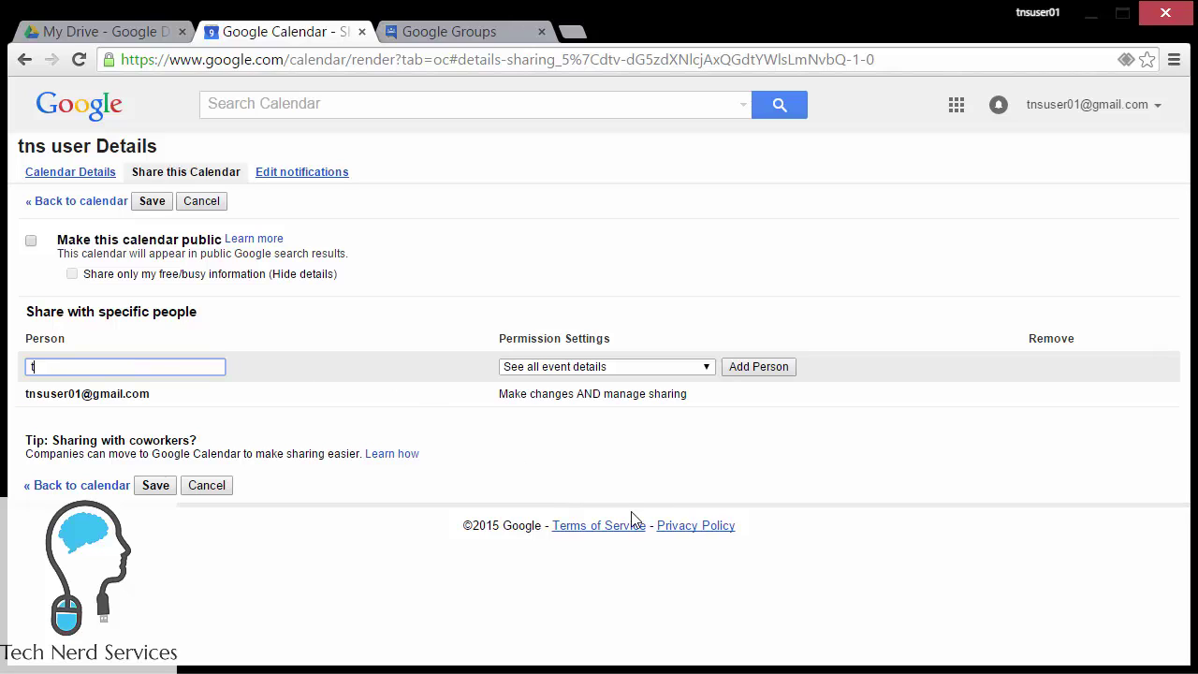
pyautogui.write('ns-users')
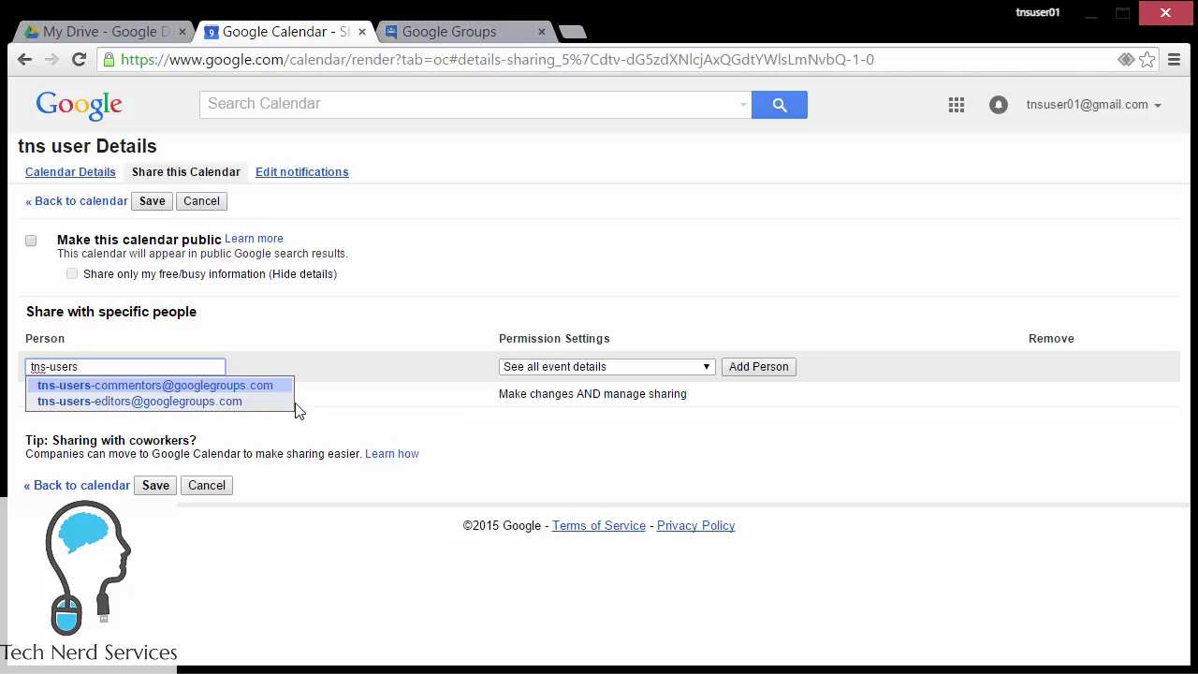
pyautogui.click(253, 389)
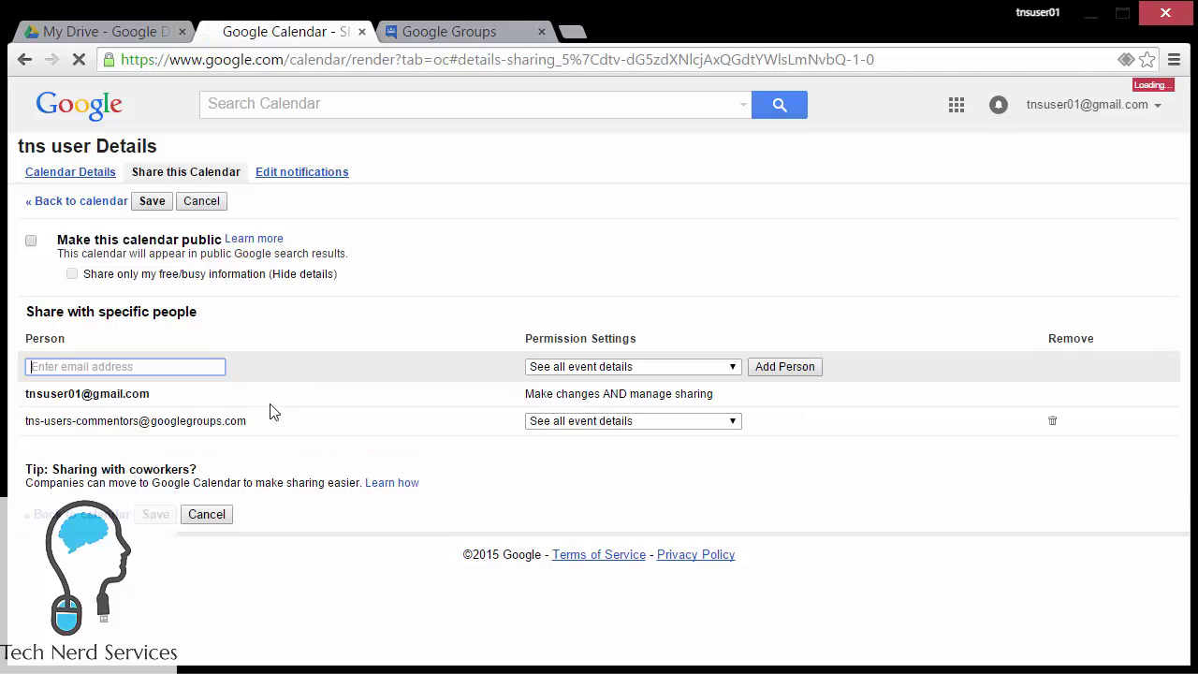
pyautogui.write('tns-')
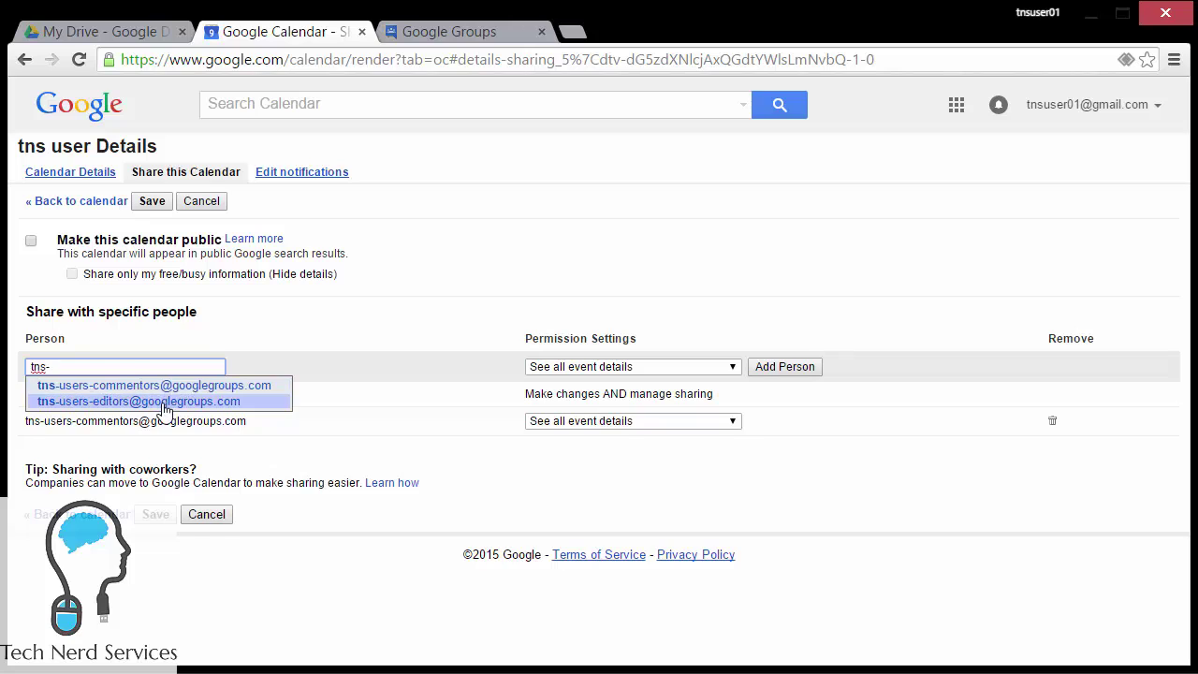
pyautogui.click(163, 401)
pyautogui.click(639, 450)
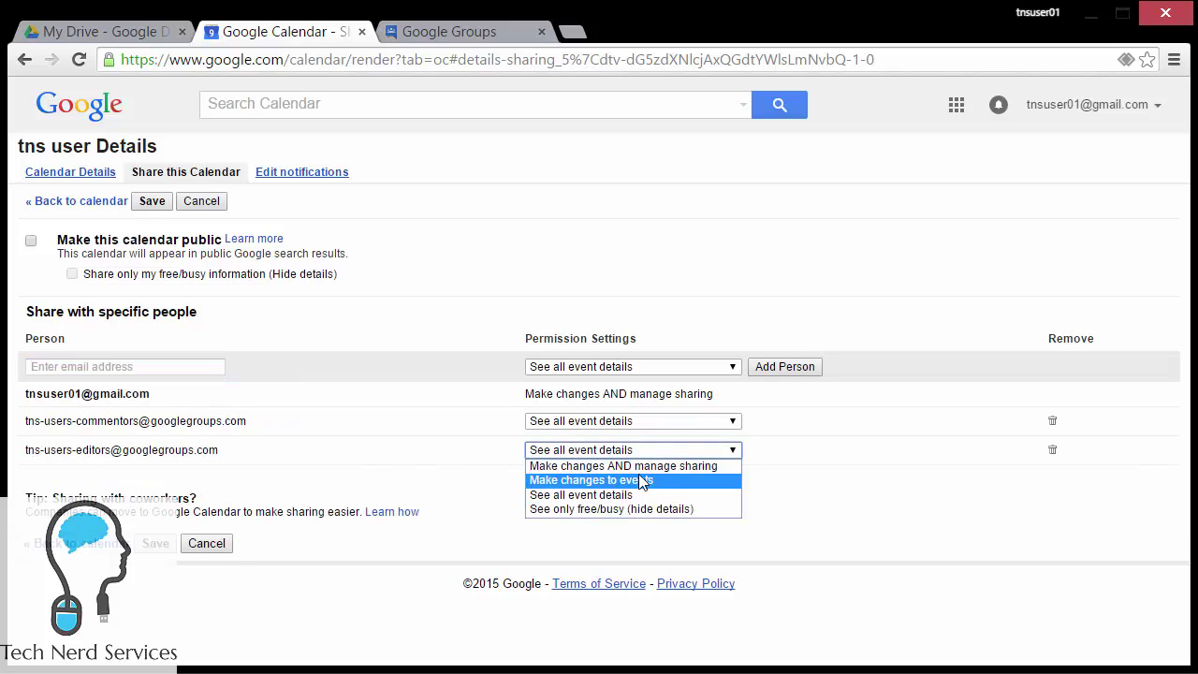
pyautogui.click(639, 480)
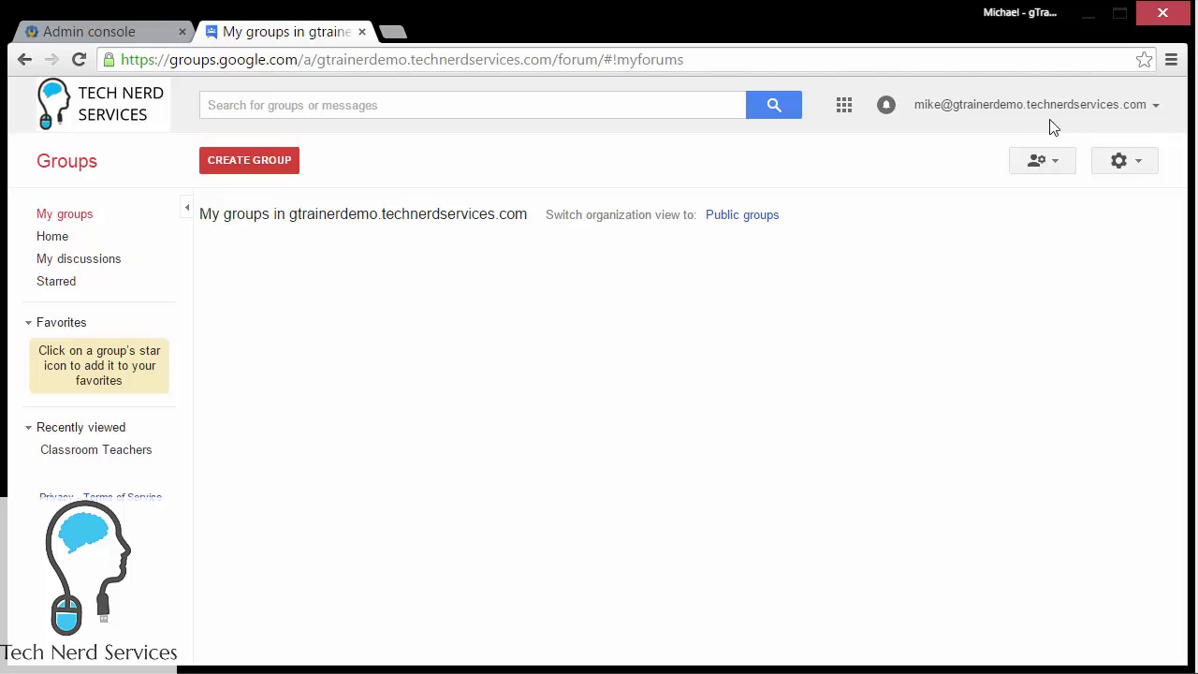
# Step: Look through the new-group form, then move to the Groups for Business advanced settings in Admin console
pyautogui.click(270, 161)
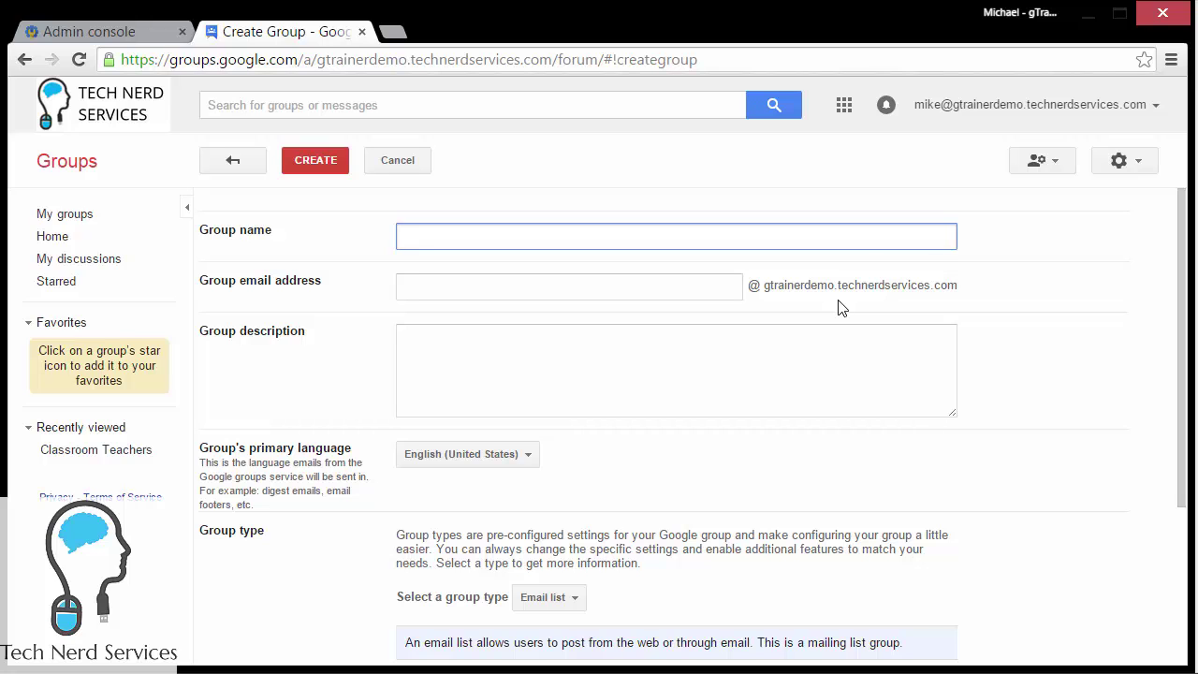
pyautogui.scroll(-3, 840, 306)
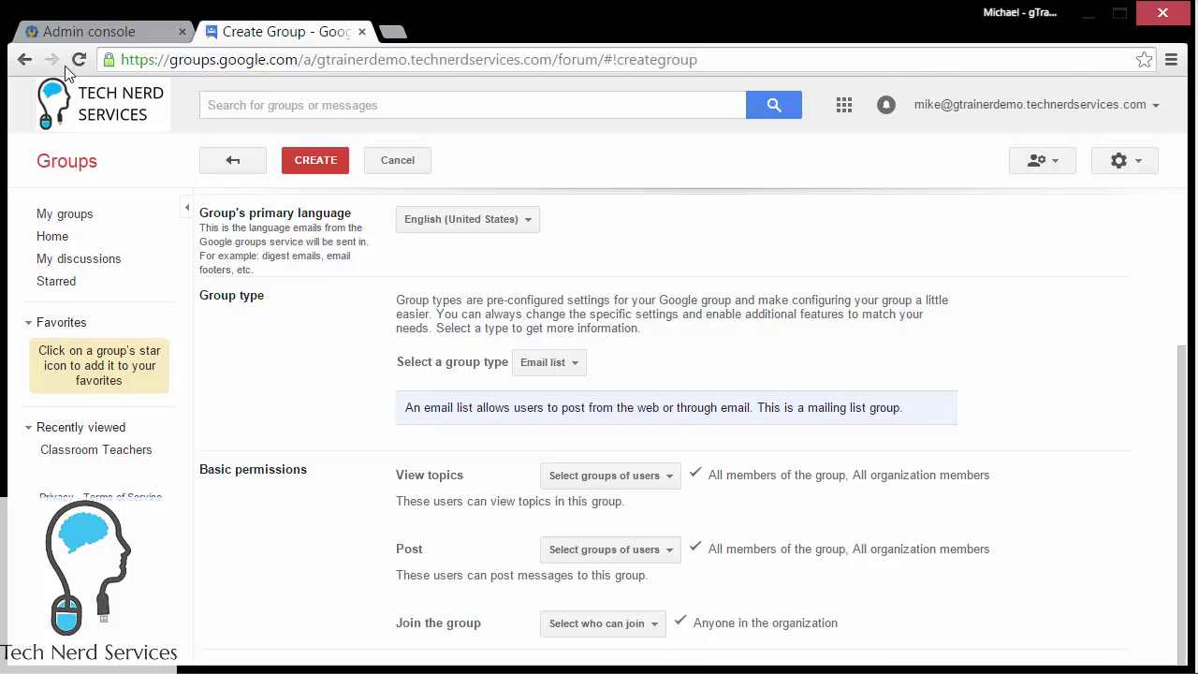
pyautogui.click(65, 33)
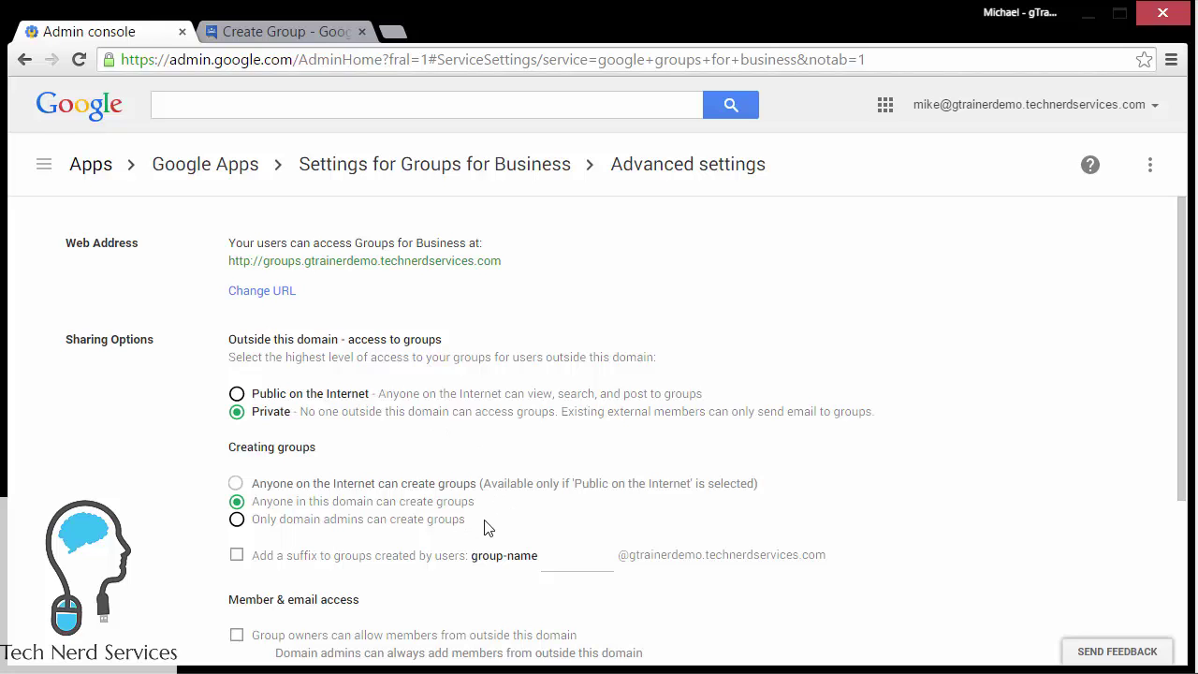
pyautogui.scroll(-3, 483, 590)
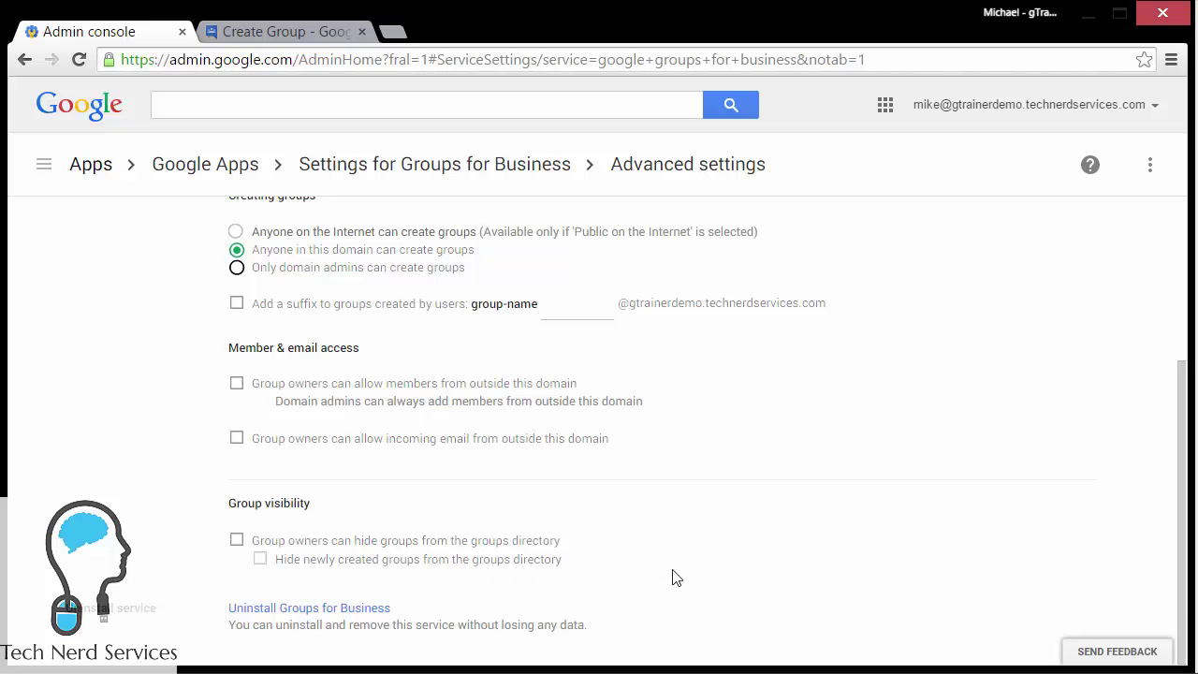
pyautogui.scroll(3, 672, 578)
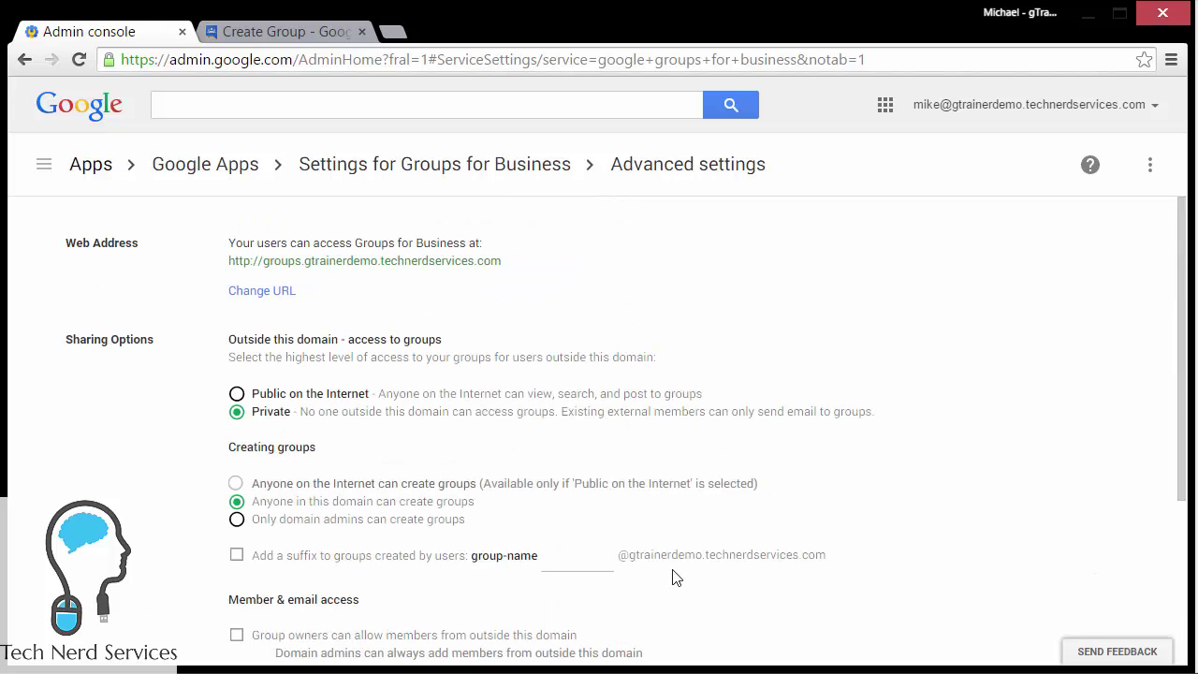